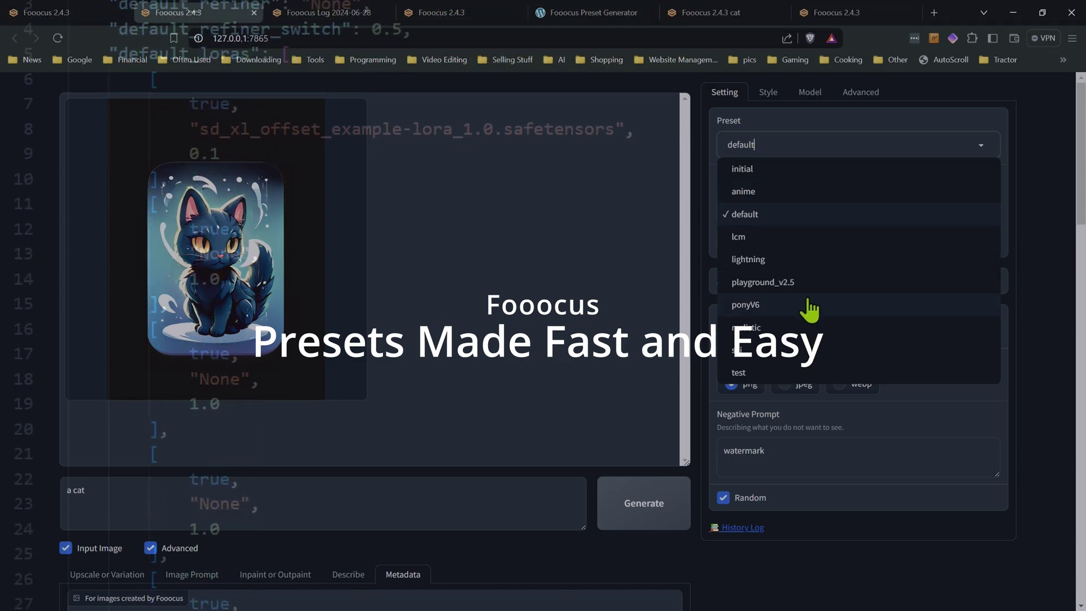
Load the playground_v2.5 preset, then switch back to default so the initial preset shows.
click(803, 282)
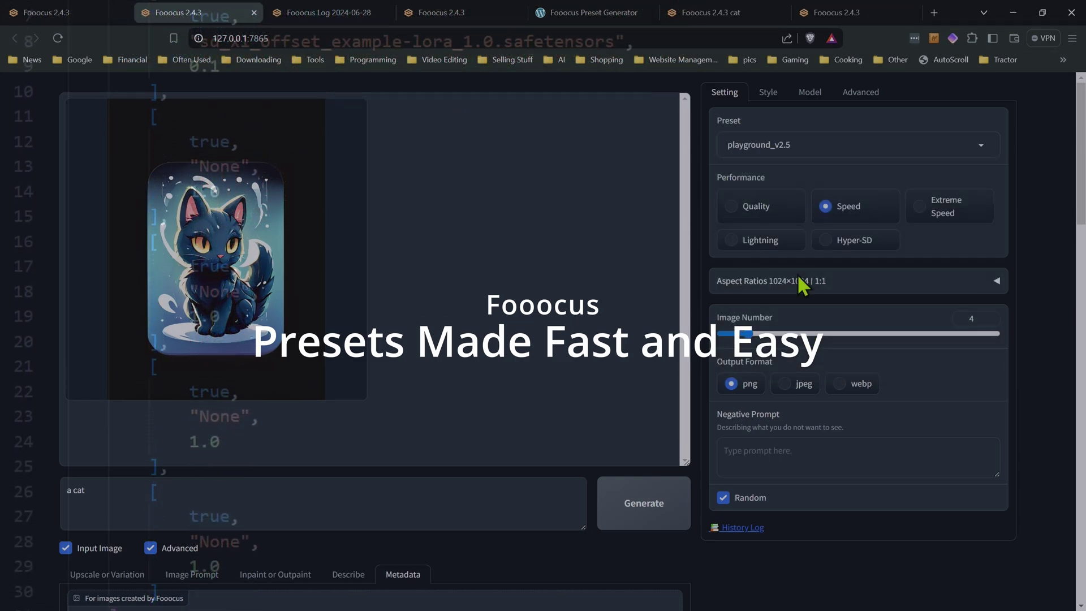
click(846, 146)
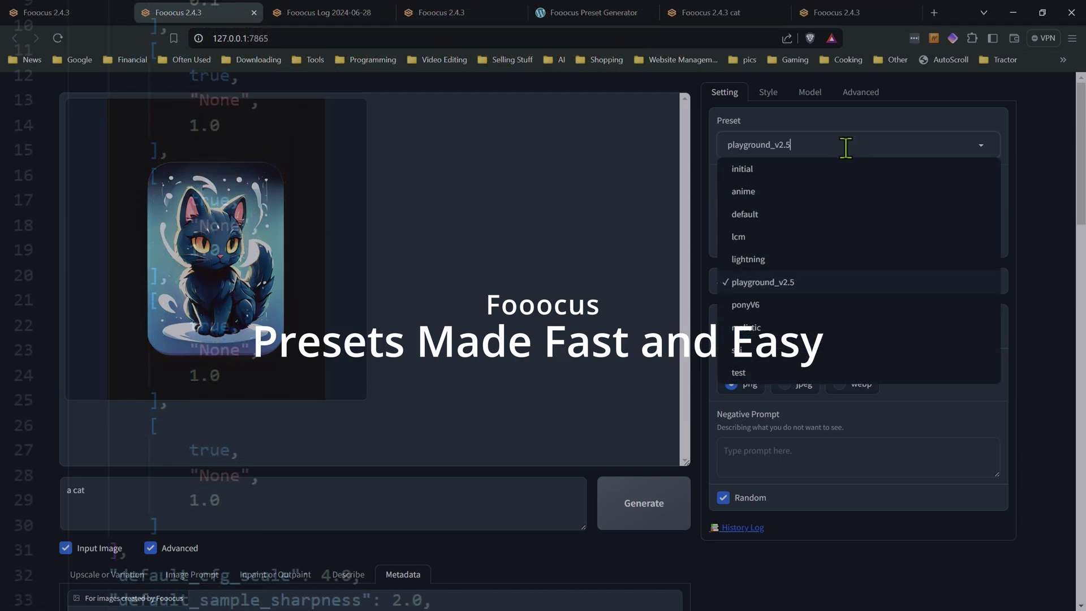
click(781, 220)
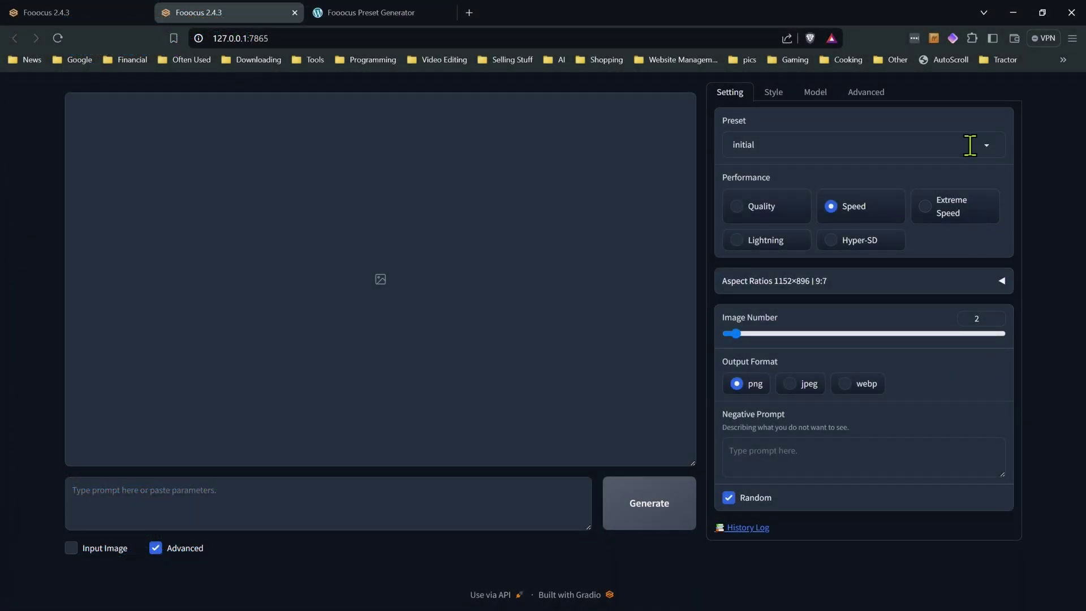
Load the playground_v2.5 preset, changing the aspect ratio to 1024×1024 (1:1).
click(971, 145)
click(1054, 198)
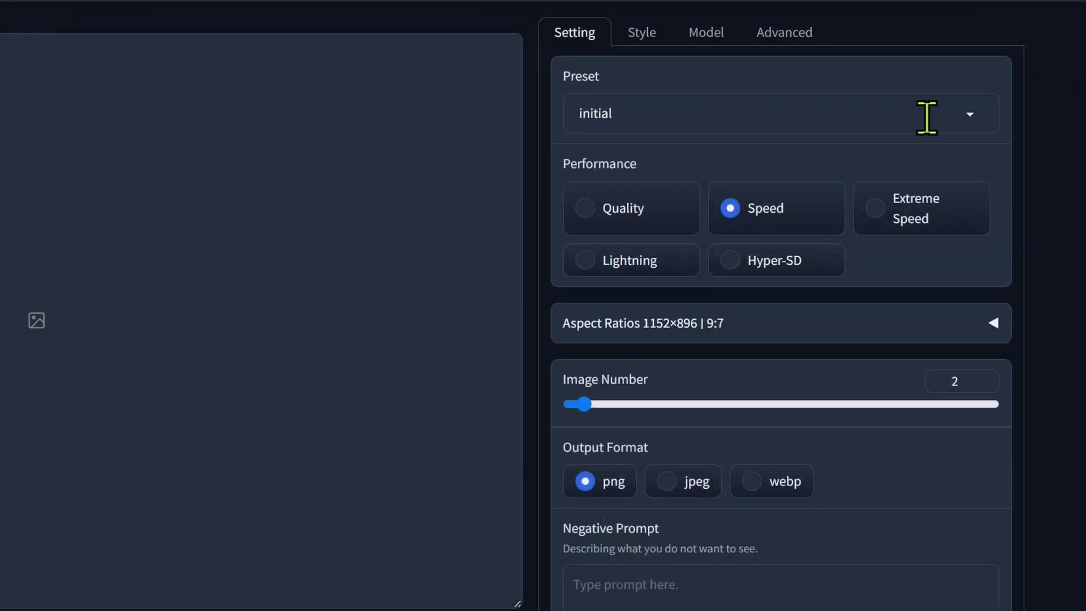
click(971, 114)
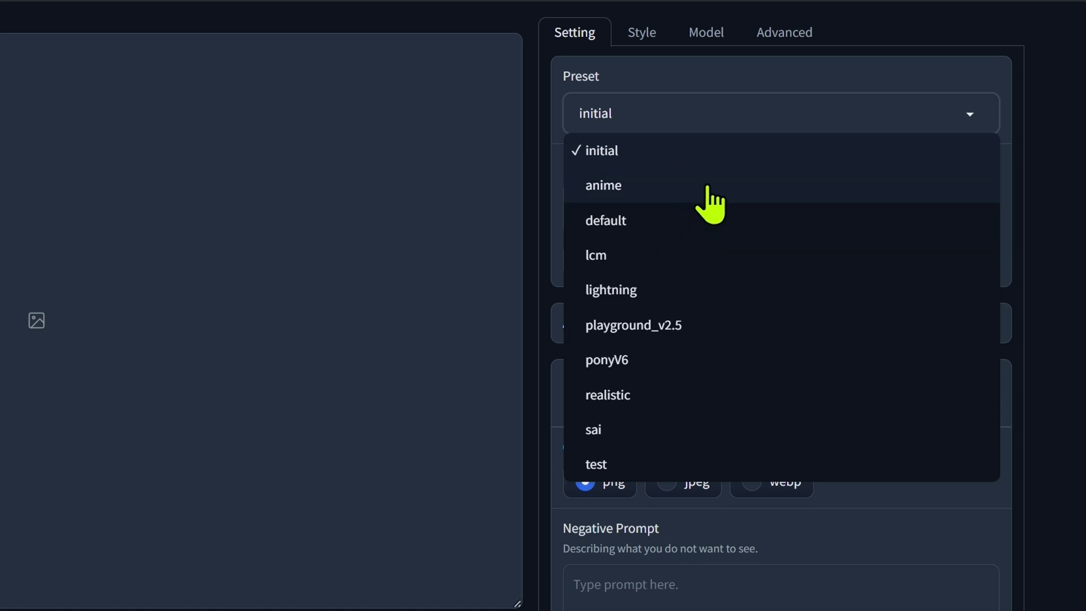
click(1025, 104)
click(906, 119)
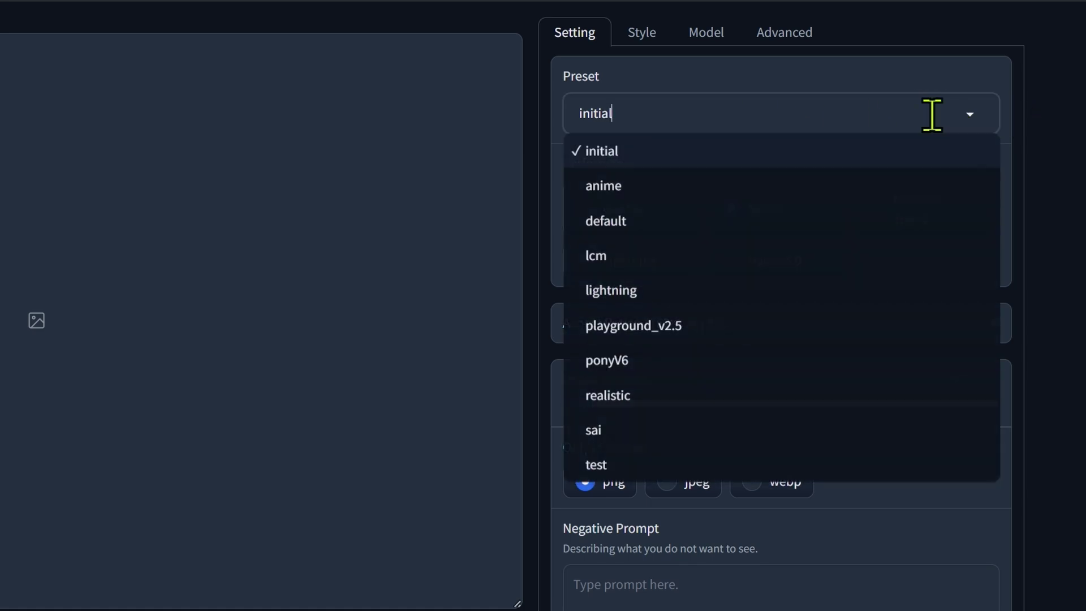
click(672, 329)
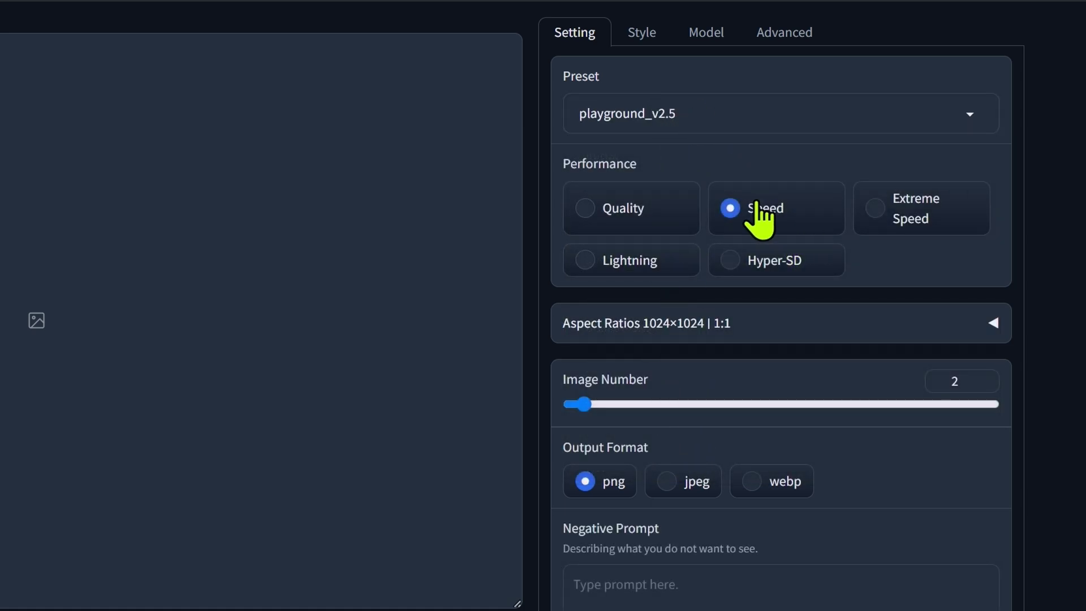
click(784, 35)
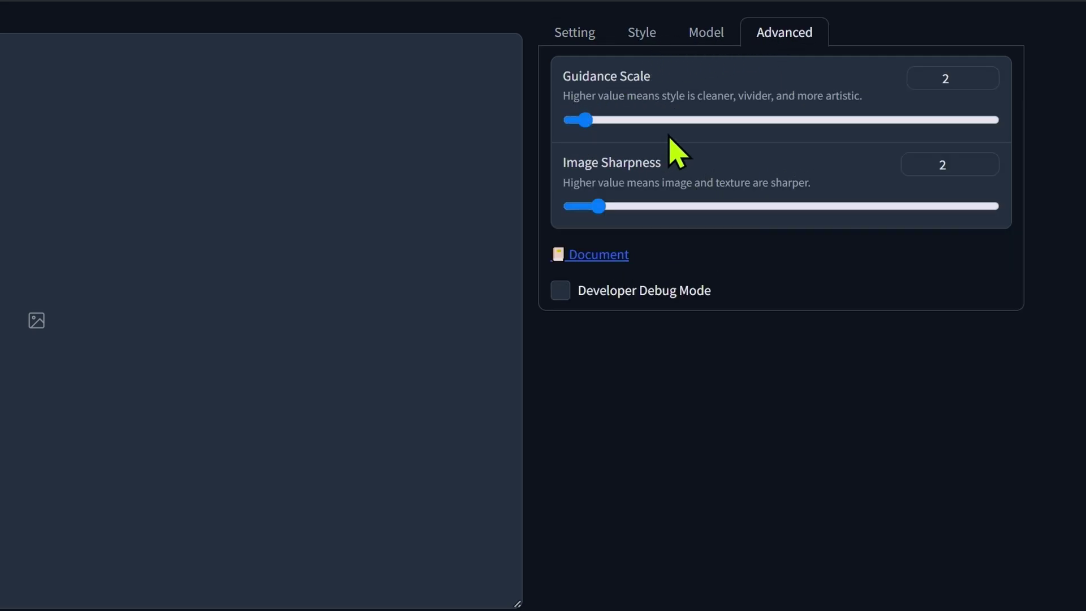
click(582, 35)
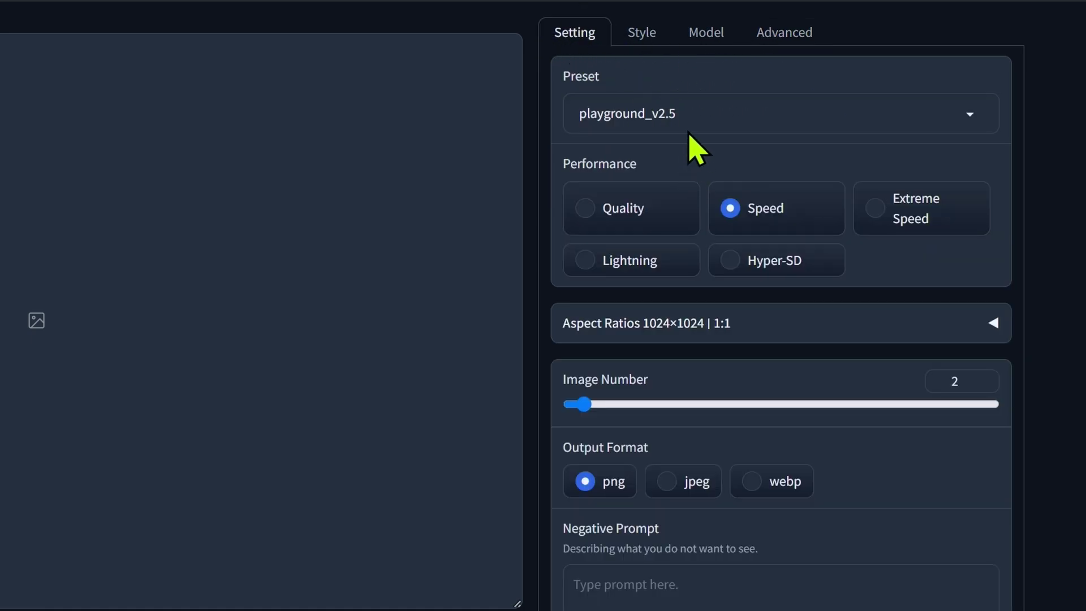
click(685, 120)
click(639, 222)
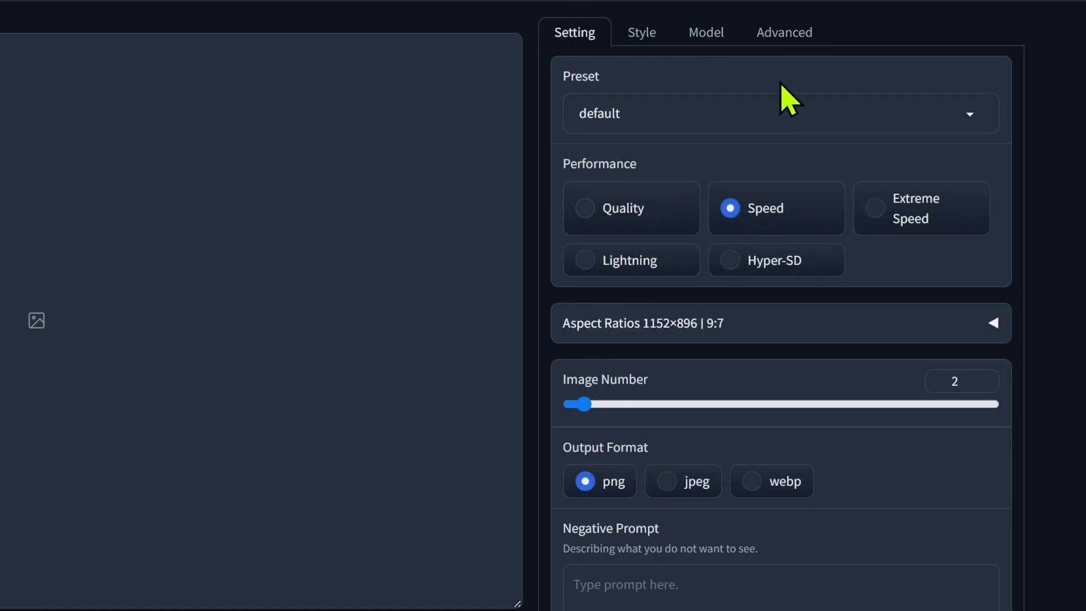
click(781, 35)
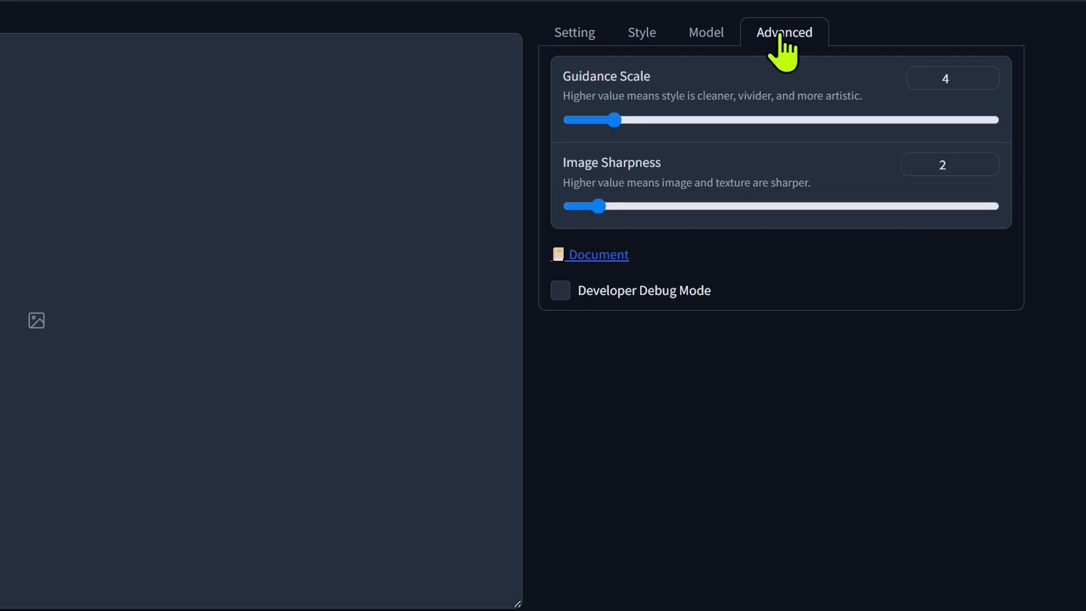
click(569, 33)
click(719, 114)
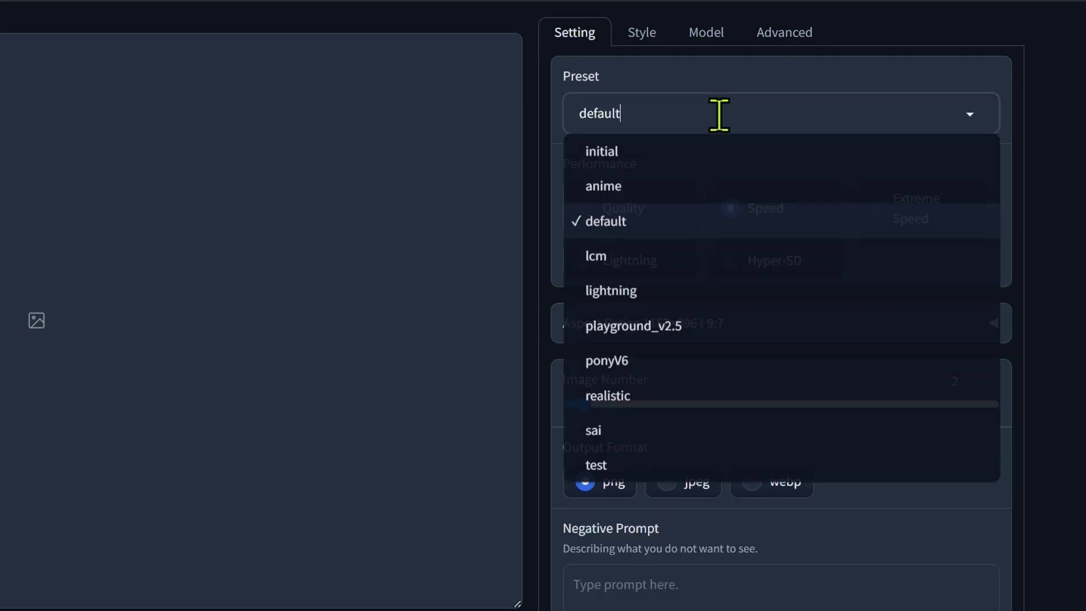
click(648, 325)
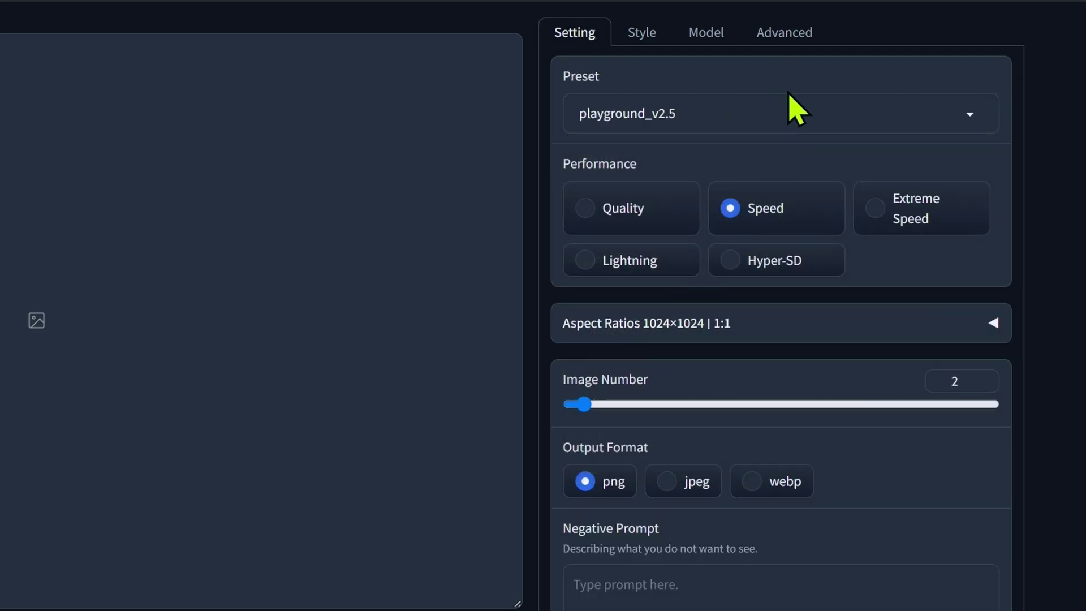
click(782, 35)
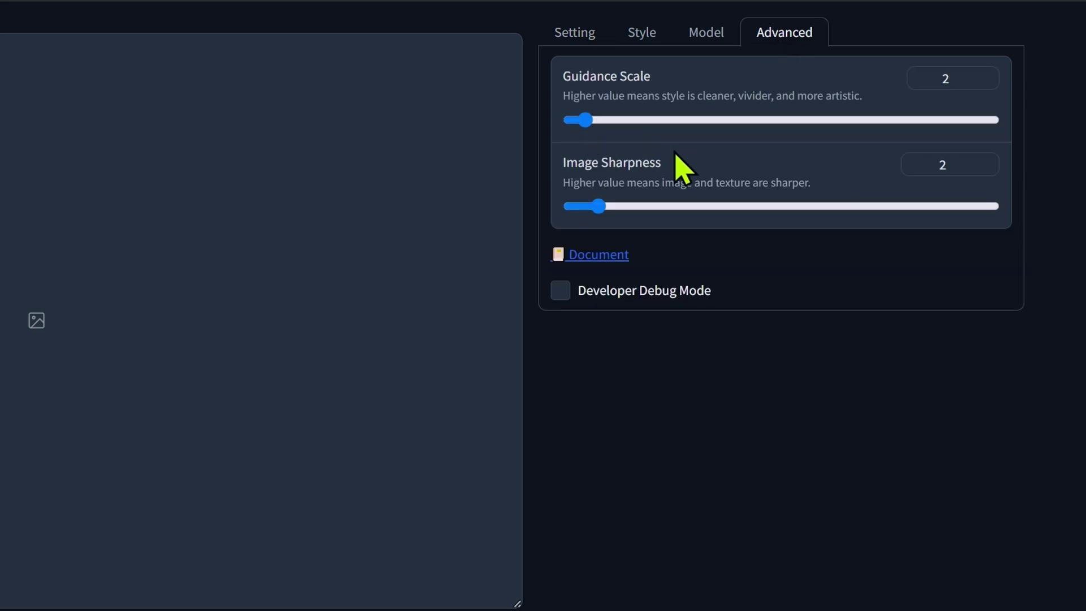
click(566, 36)
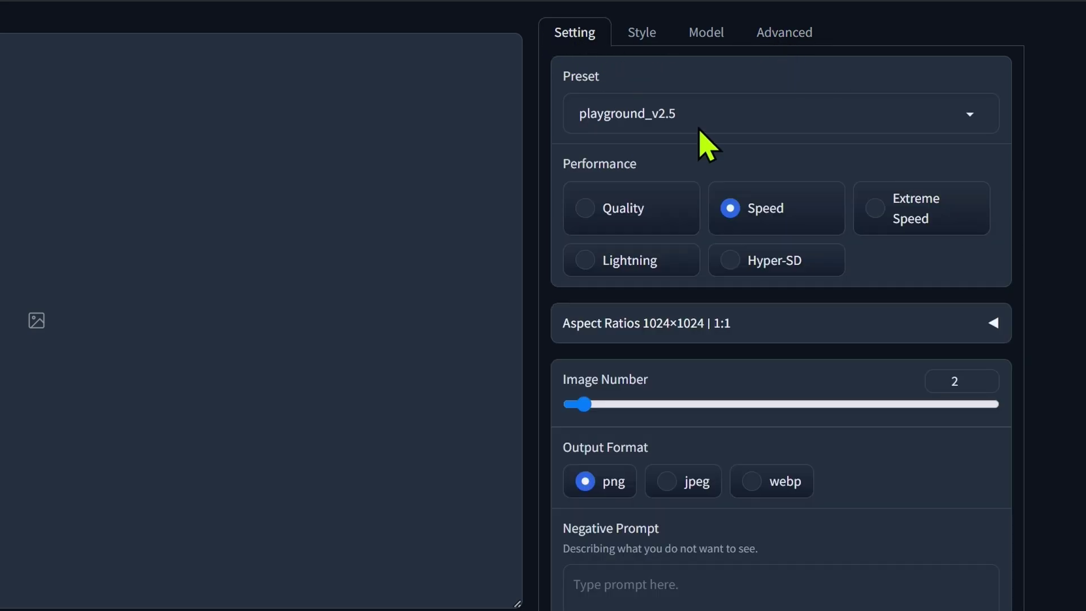
click(691, 113)
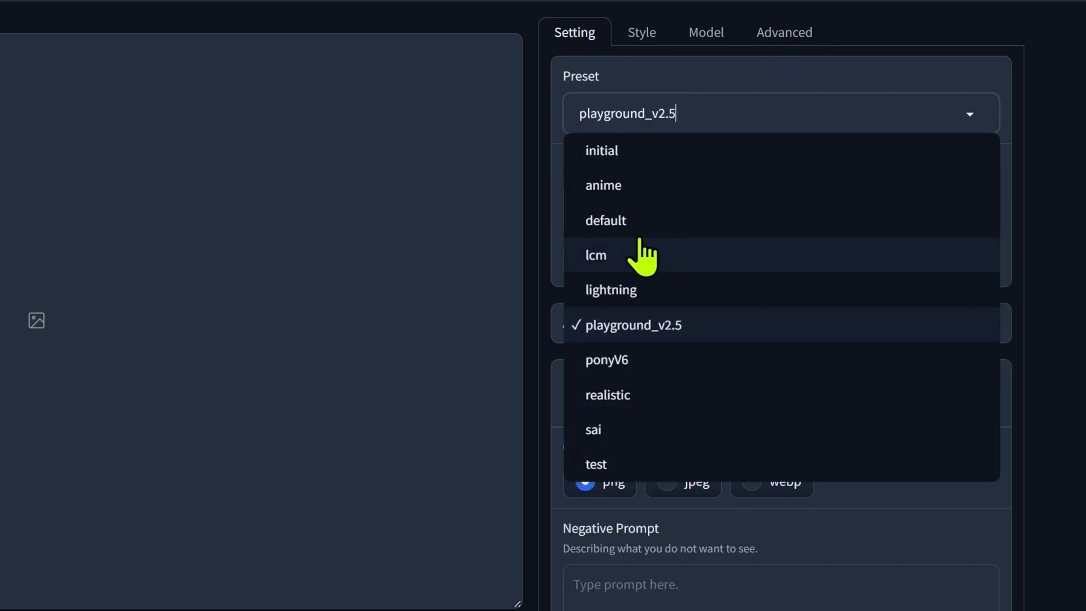
click(663, 331)
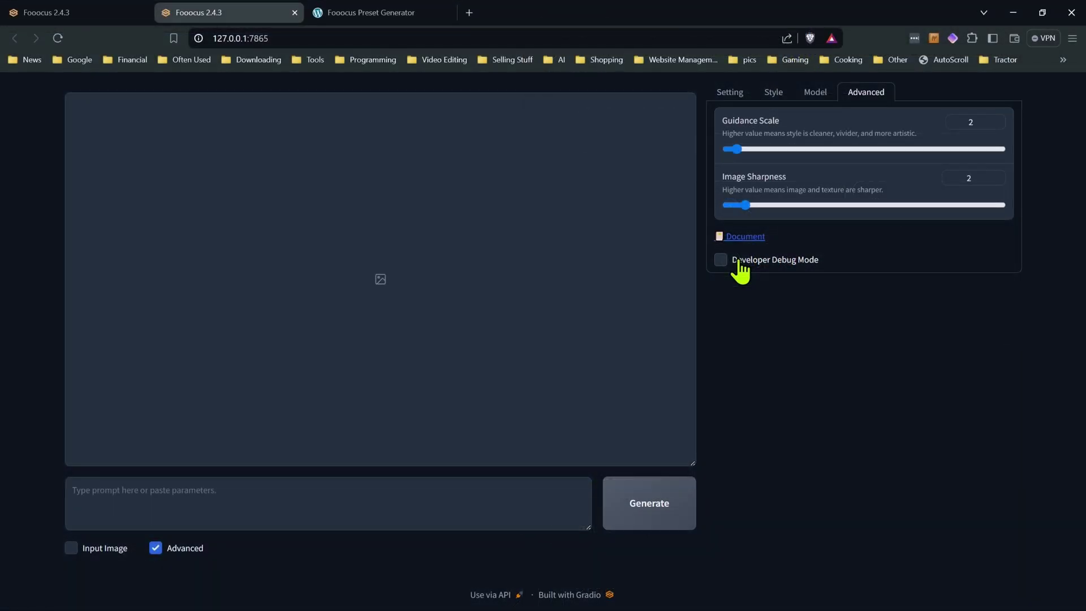
Turn on Developer Debug Mode to see sampler dpmpp_2m and scheduler edm_playground_v2.5.
click(732, 262)
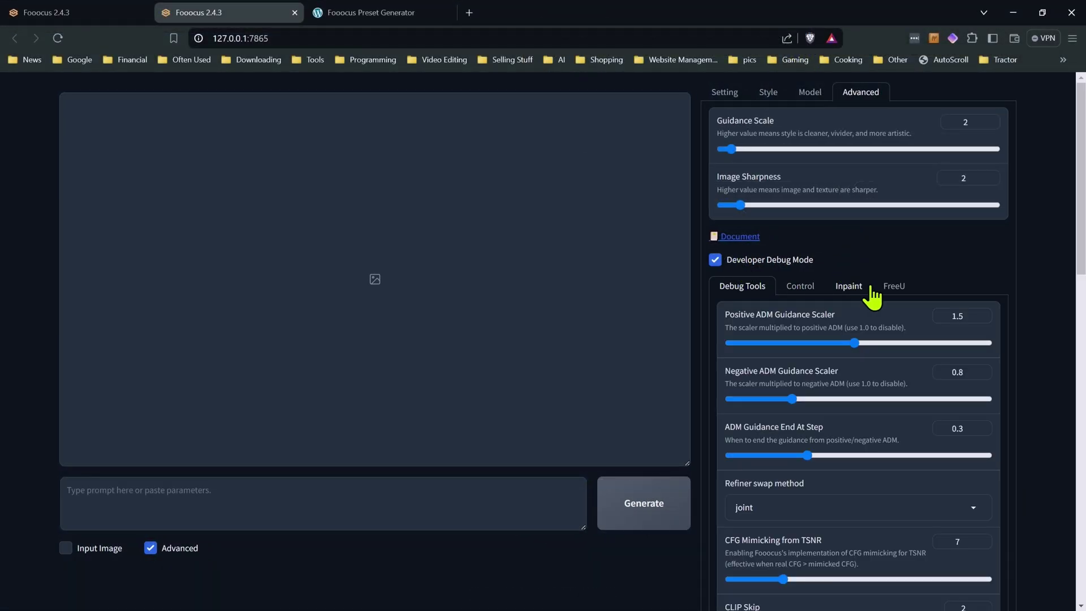
scroll(872, 297, down, 5)
scroll(804, 415, down, 1)
scroll(800, 422, down, 2)
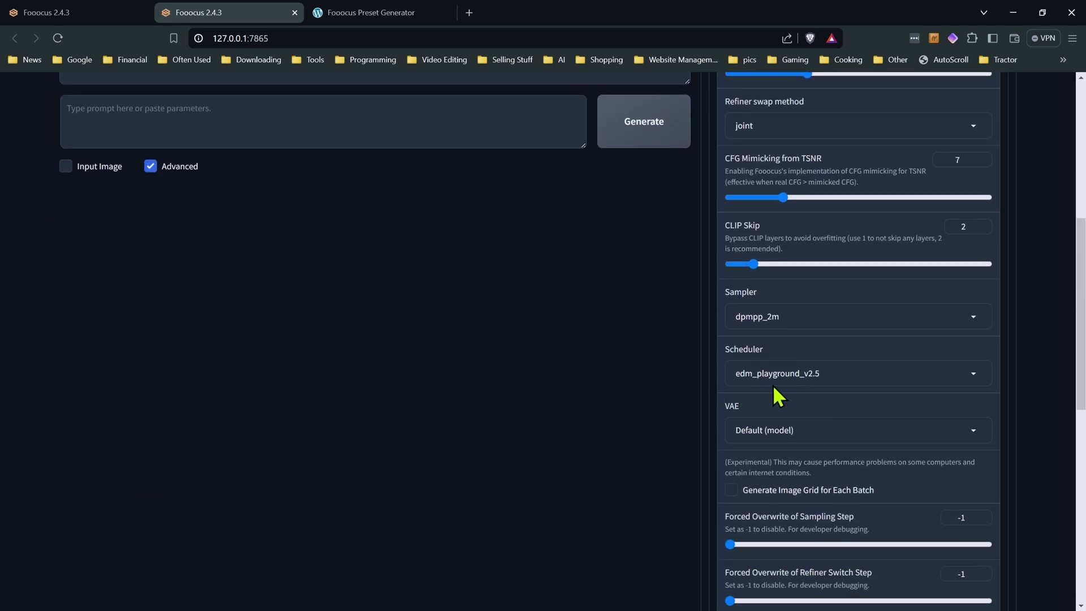
scroll(773, 385, up, 7)
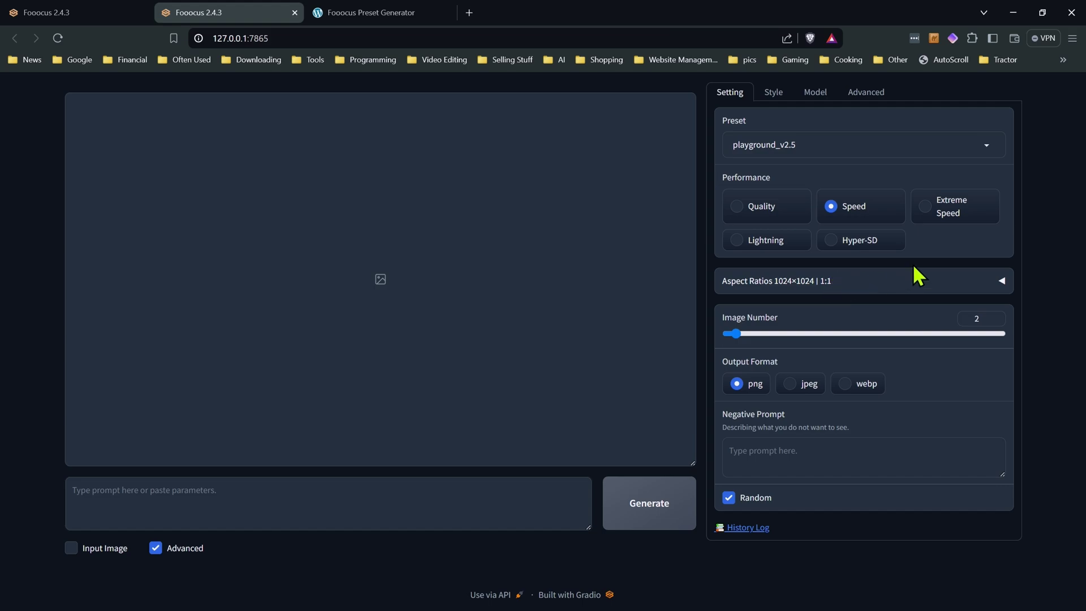
Open the Fooocus install folder in File Explorer.
key(alt+Tab)
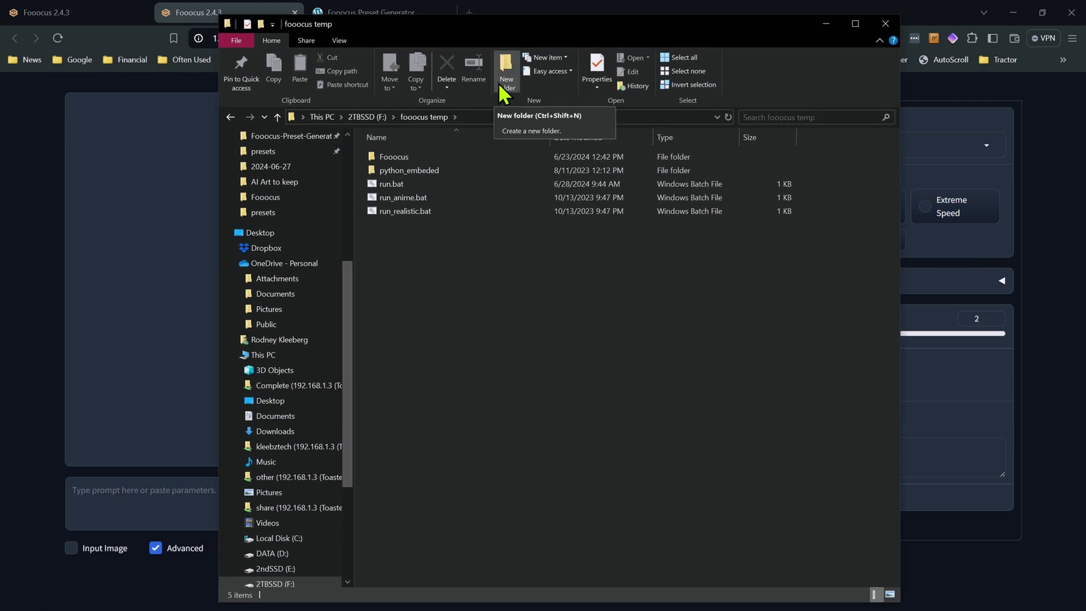
click(412, 154)
double_click(412, 154)
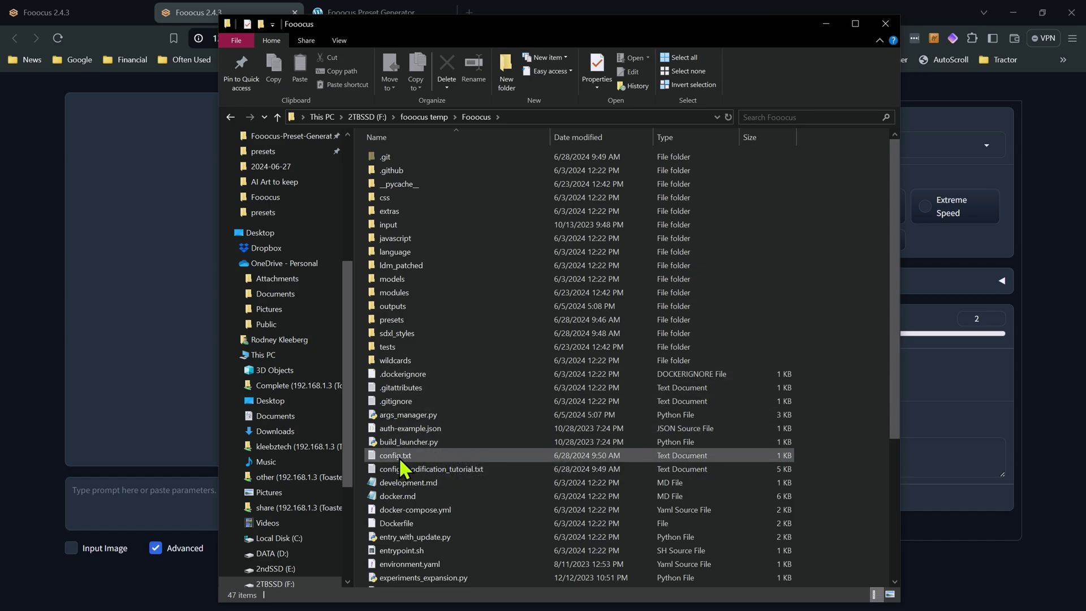
Review config.txt's path settings in Notepad, then close it.
click(421, 457)
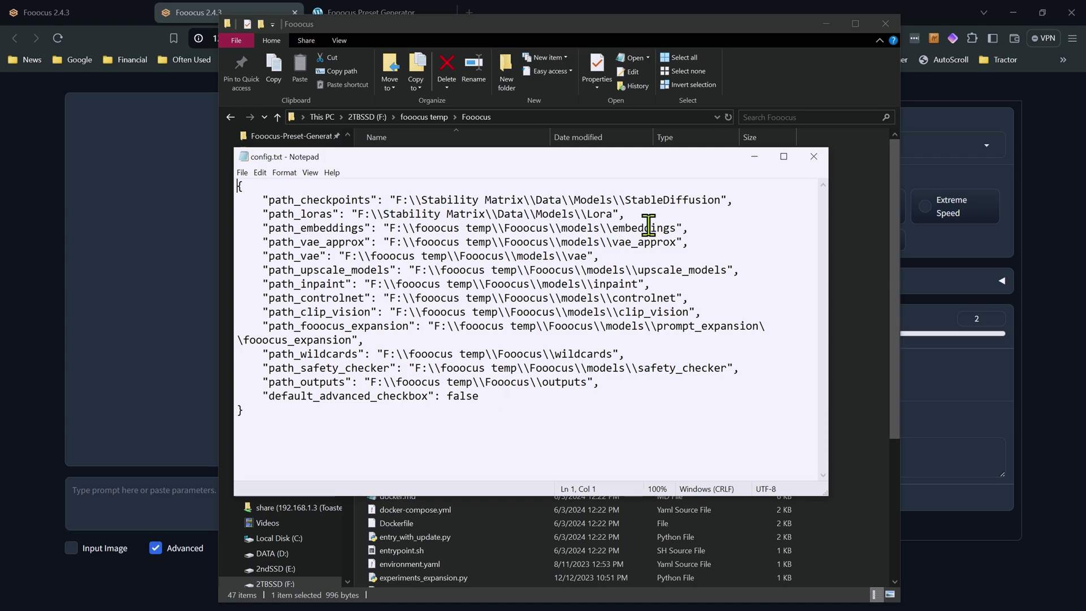
click(813, 158)
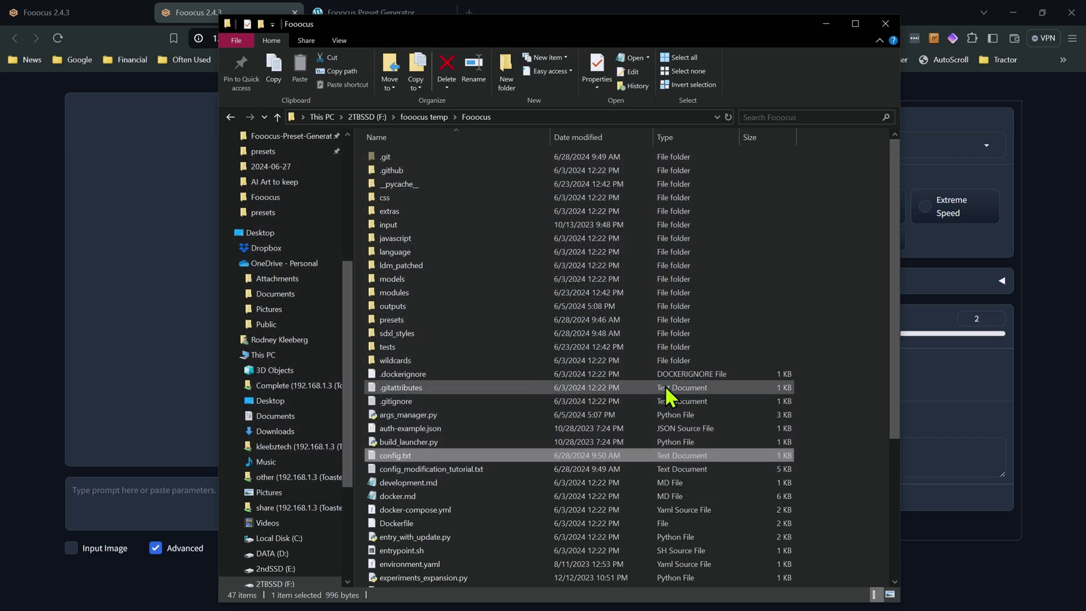
click(482, 473)
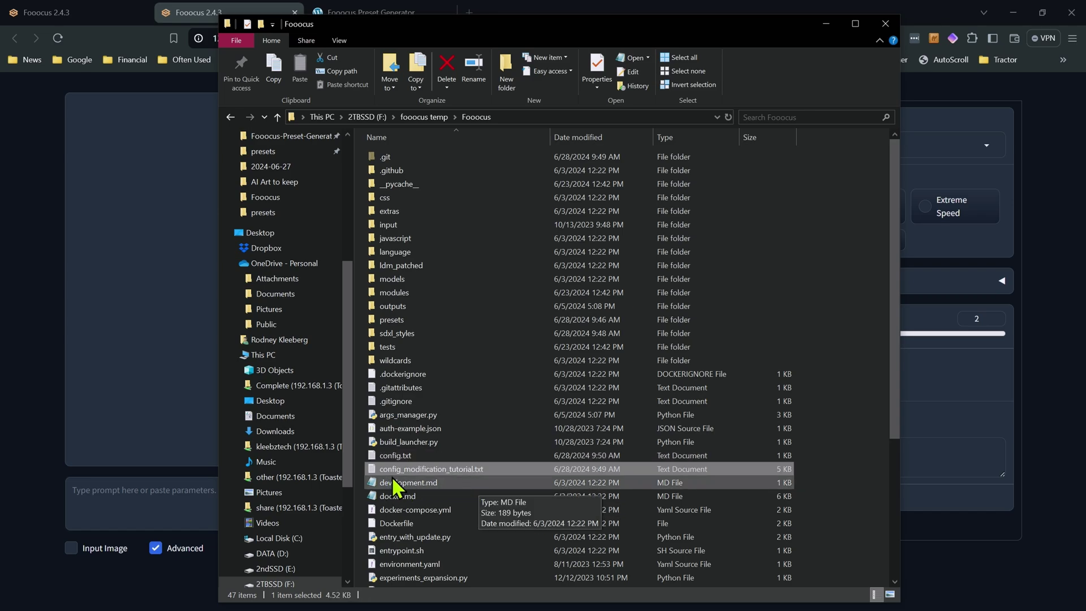
Read config_modification_tutorial.txt defaults such as cfg_scale 4.0, sampler dpmpp_2m_sde_gpu, scheduler karras.
double_click(480, 469)
scroll(368, 277, up, 3)
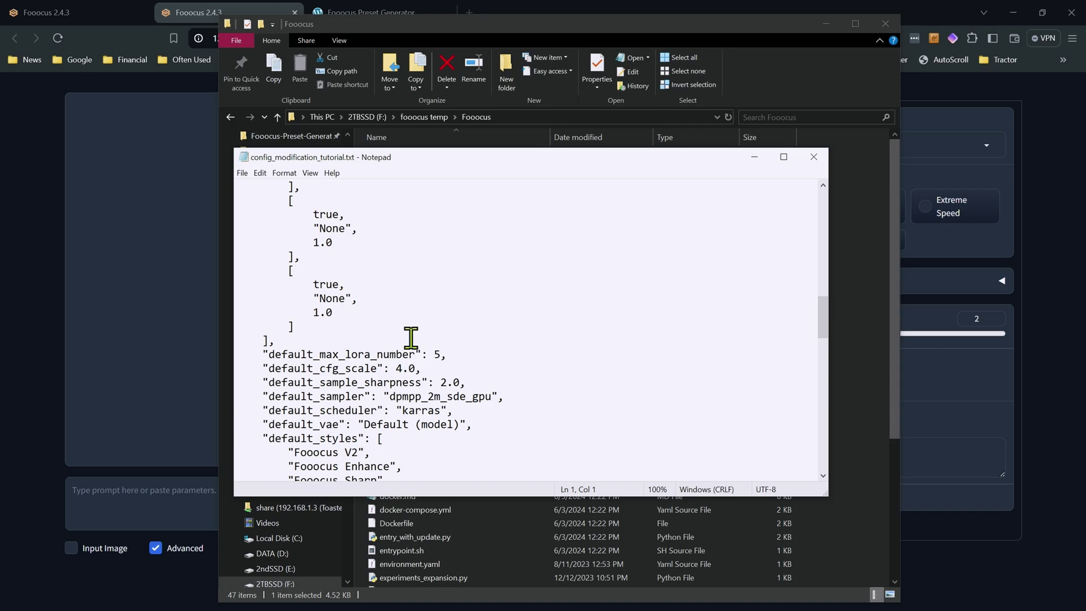
scroll(412, 338, down, 2)
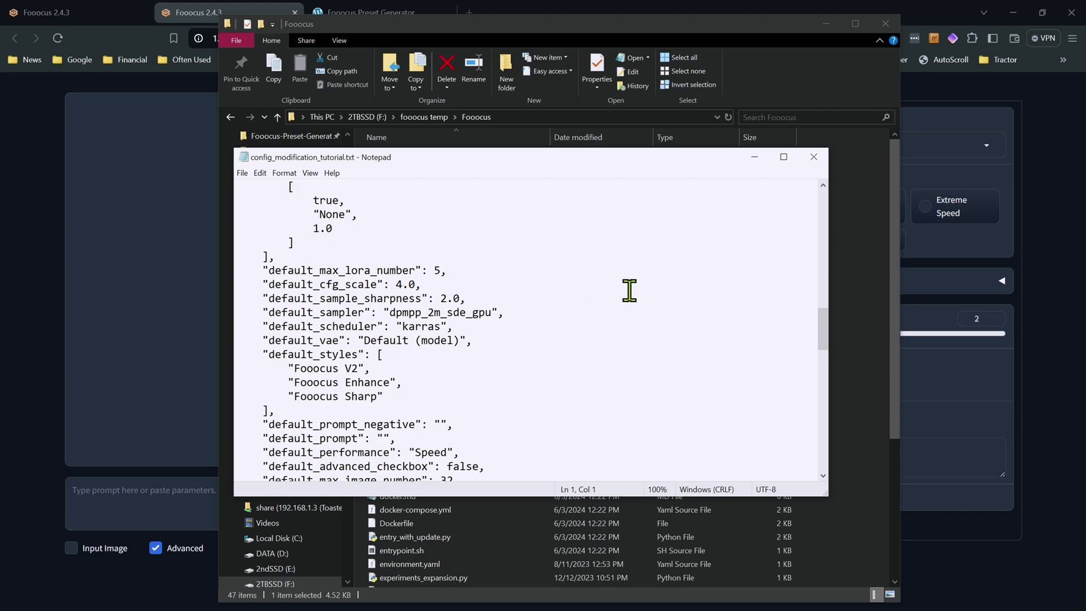
Close the tutorial file, open the presets folder, and edit default.json with Notepad++.
click(813, 157)
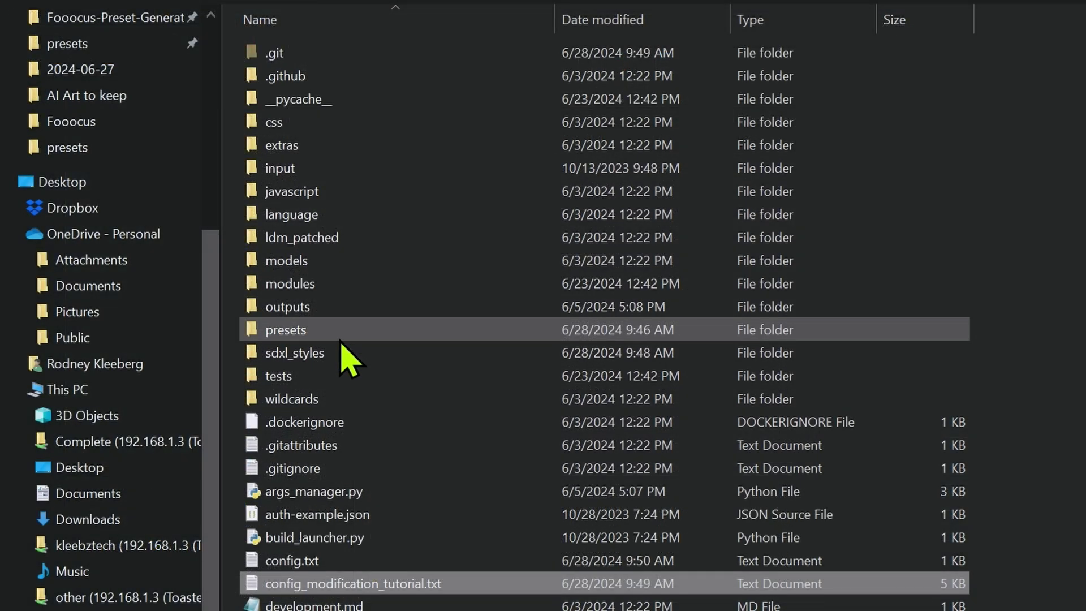
click(425, 319)
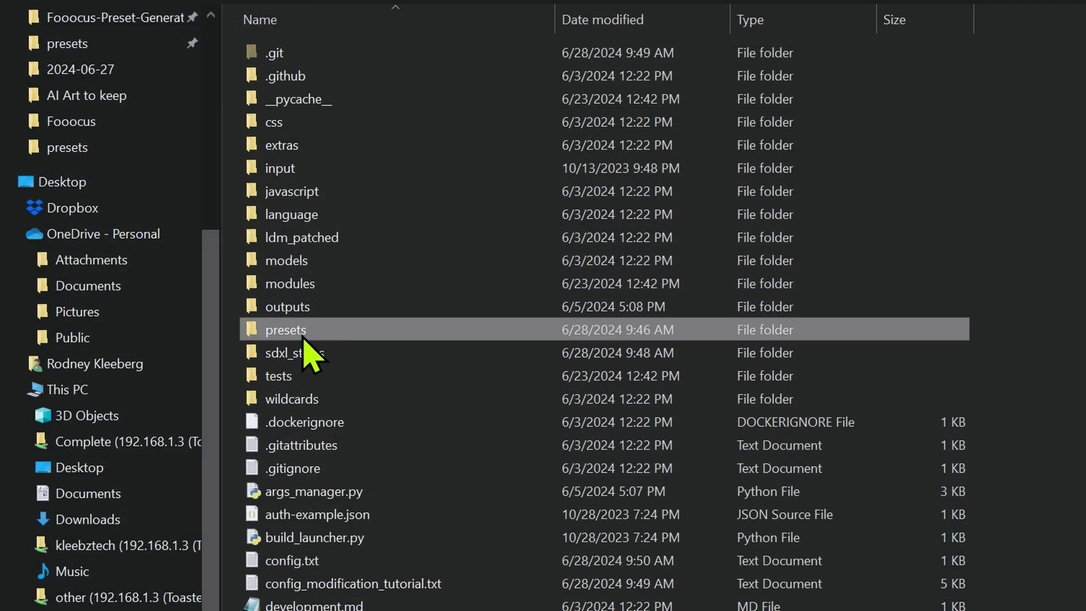
mouse_move(303, 335)
double_click(342, 336)
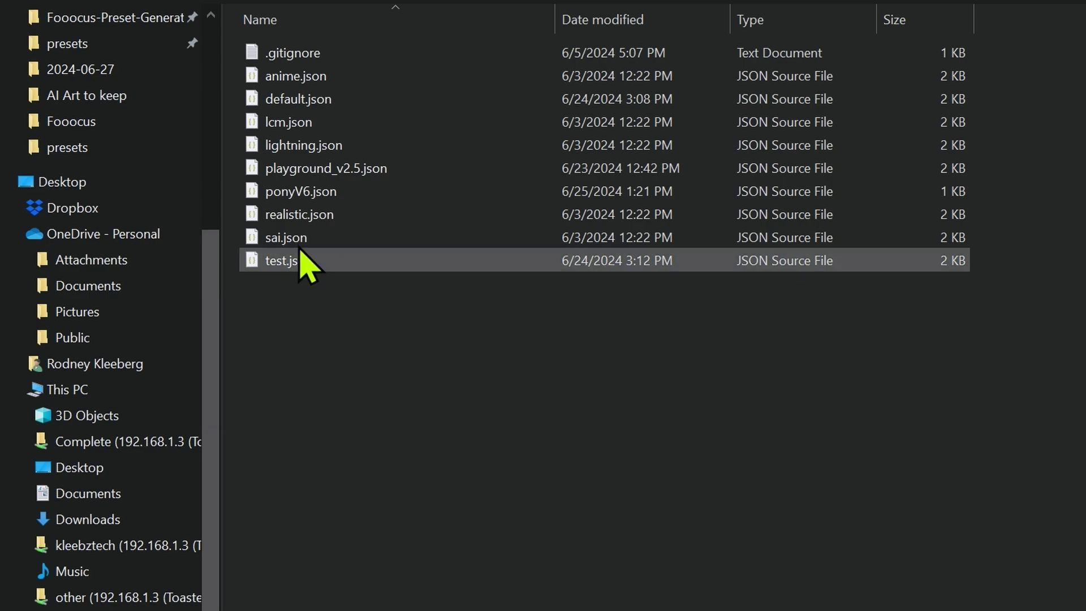
right_click(357, 101)
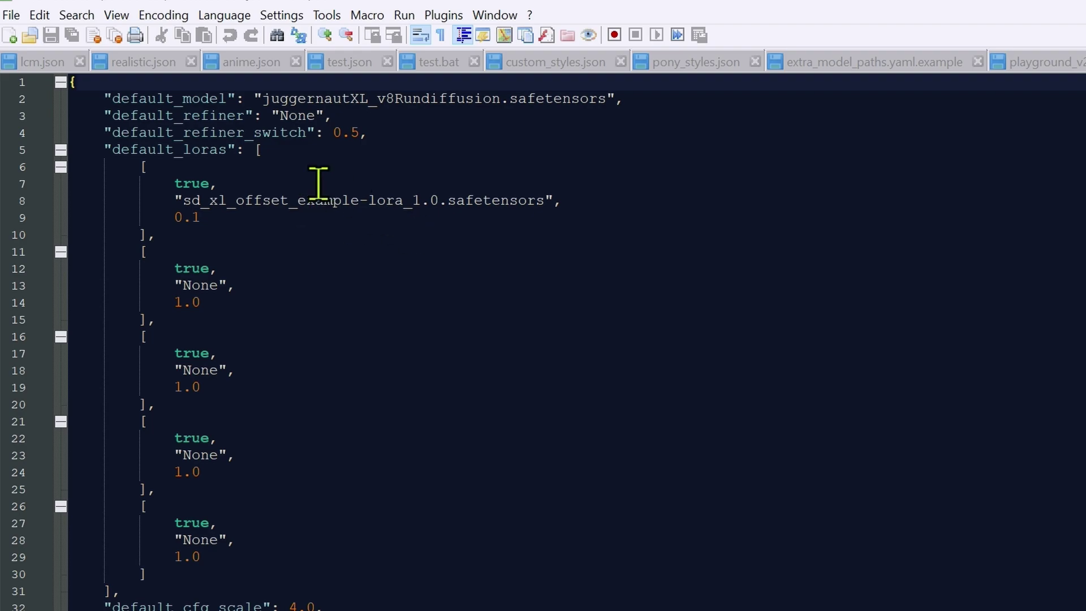
Go over default_model and the LoRA settings (enabled true, file name, 0.1 weight) in default.json.
click(191, 100)
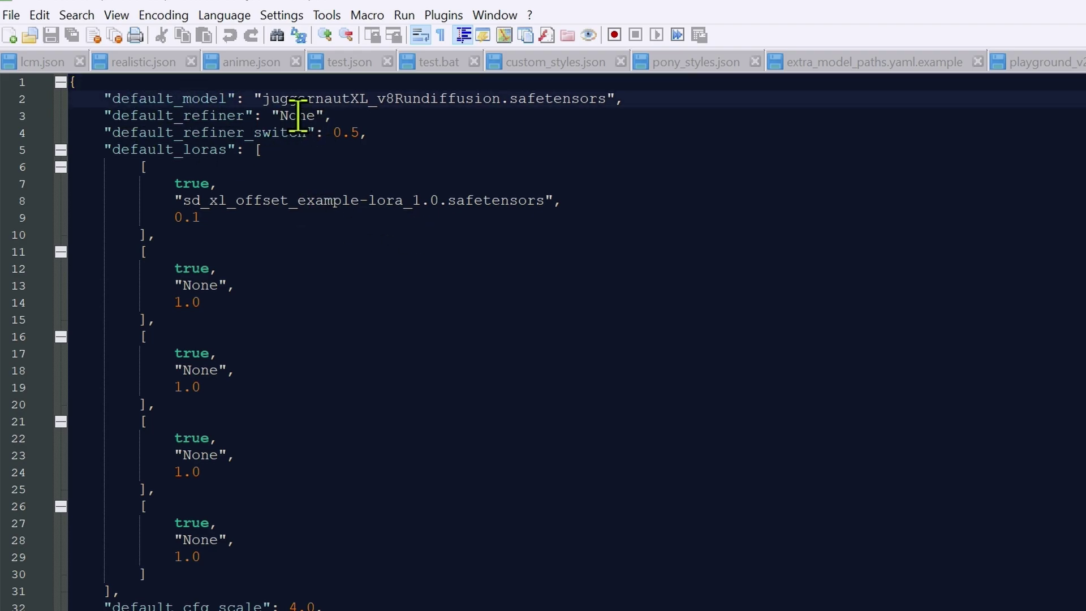
click(222, 183)
click(315, 207)
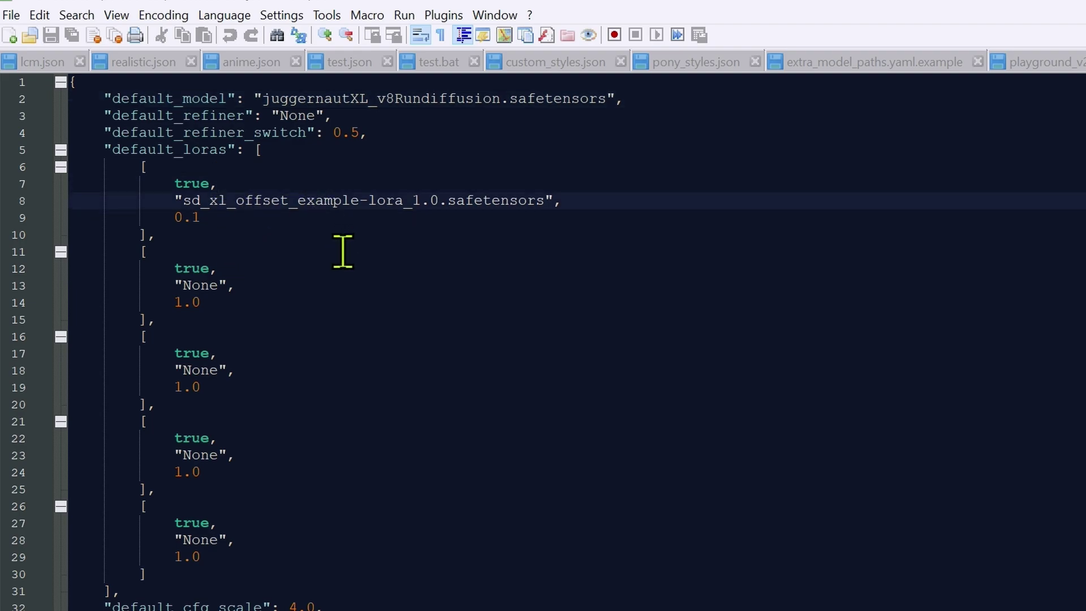
drag(175, 182, 209, 182)
click(200, 201)
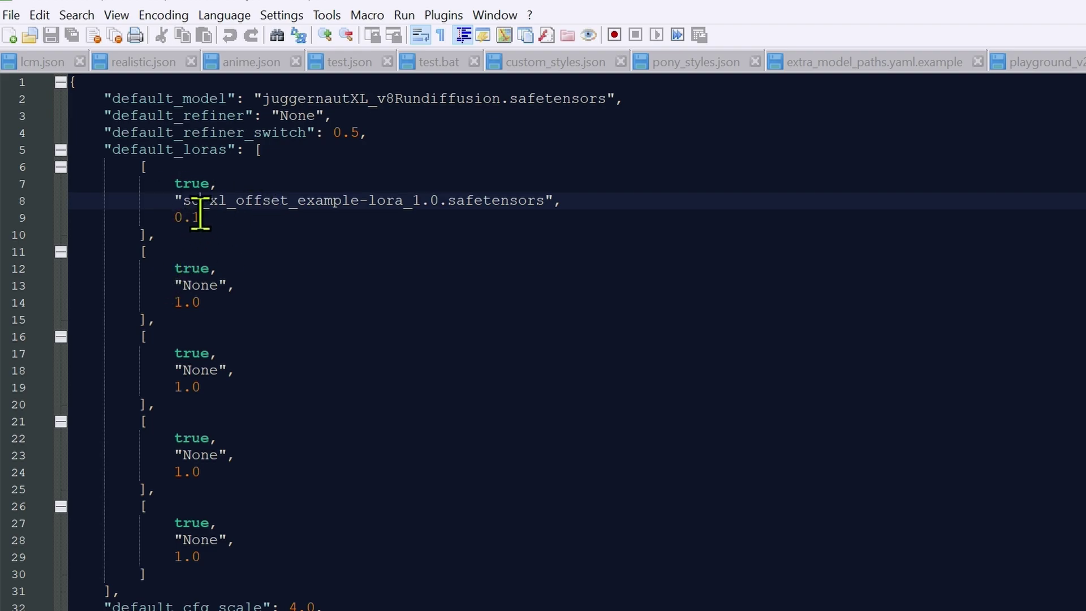
triple_click(181, 218)
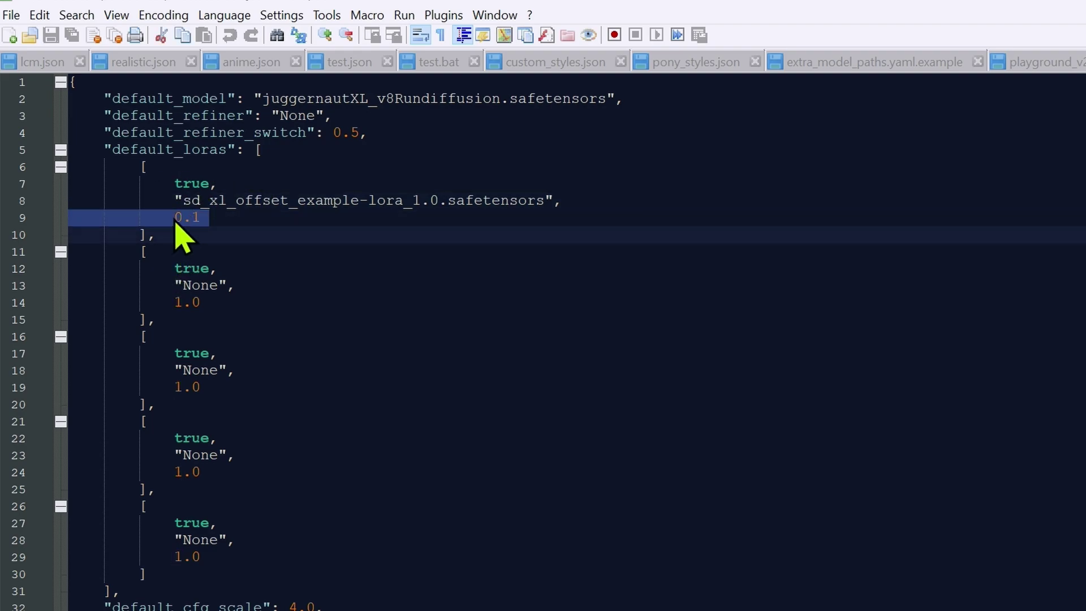
Point out default_aspect_ratio and the checkpoint download sections further down default.json.
scroll(264, 465, down, 1)
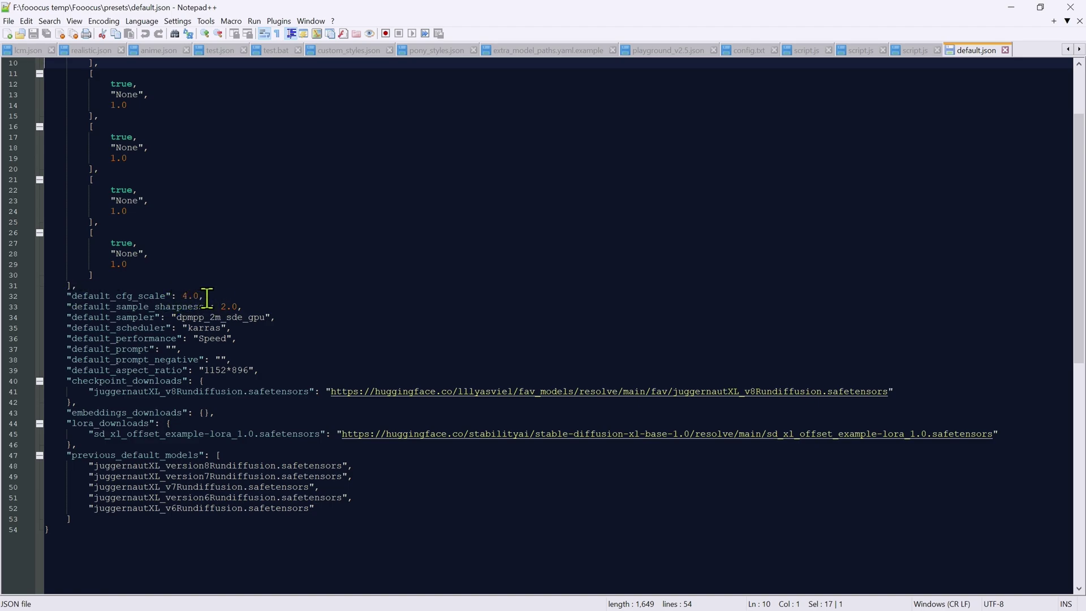
click(161, 371)
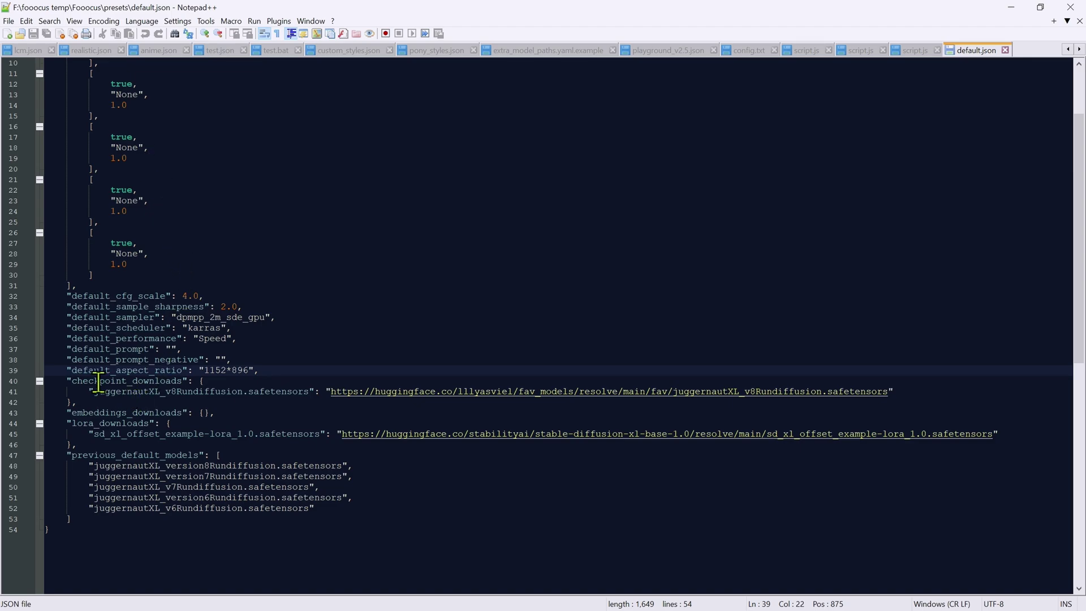
drag(68, 382, 230, 425)
click(207, 392)
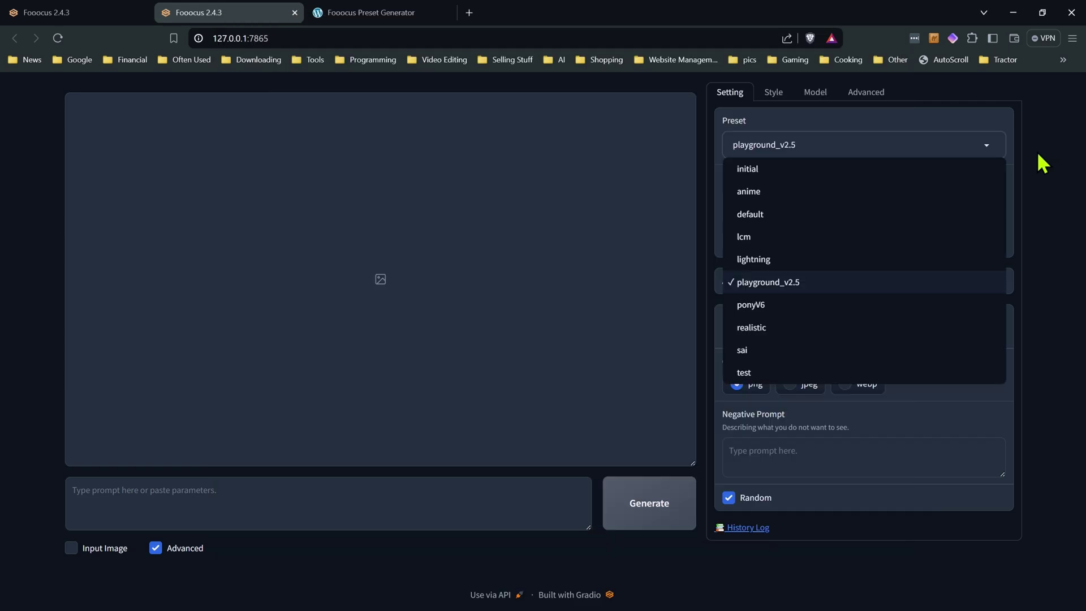
Switch Fooocus to the default preset.
click(505, 176)
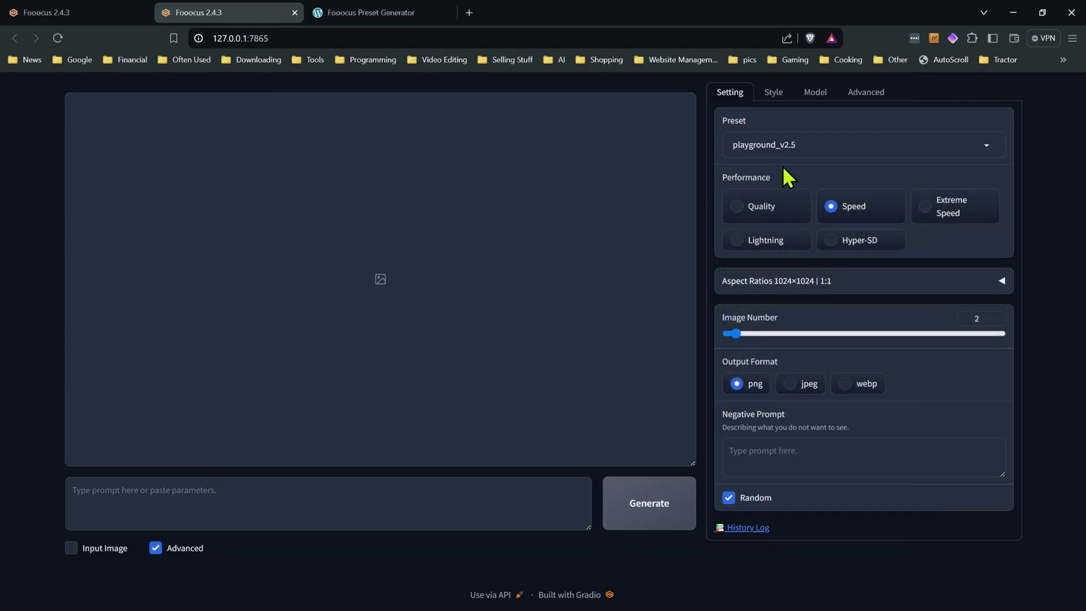
click(983, 145)
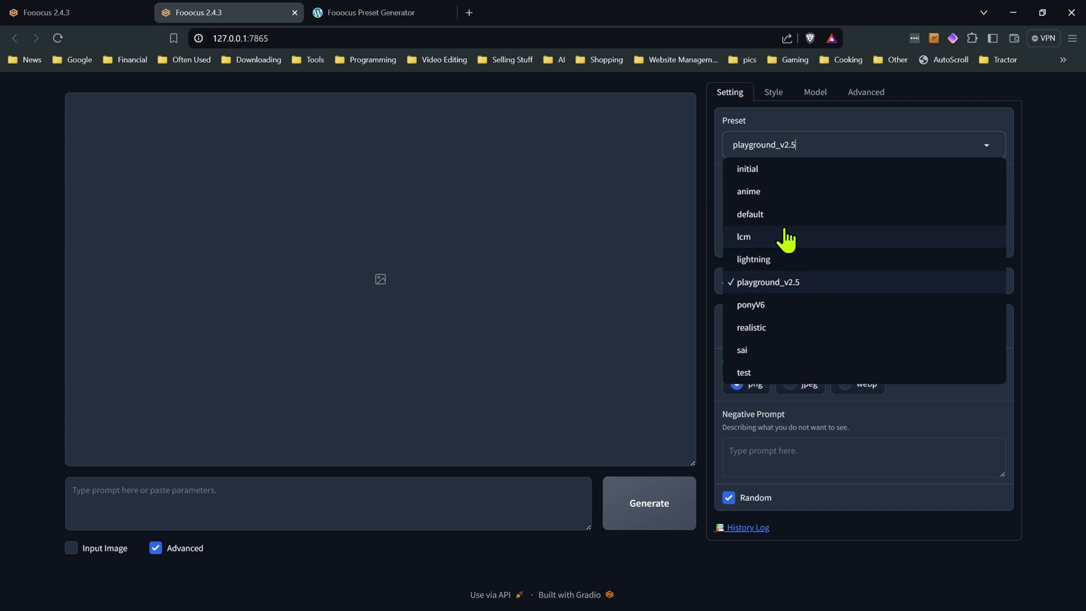
click(1048, 160)
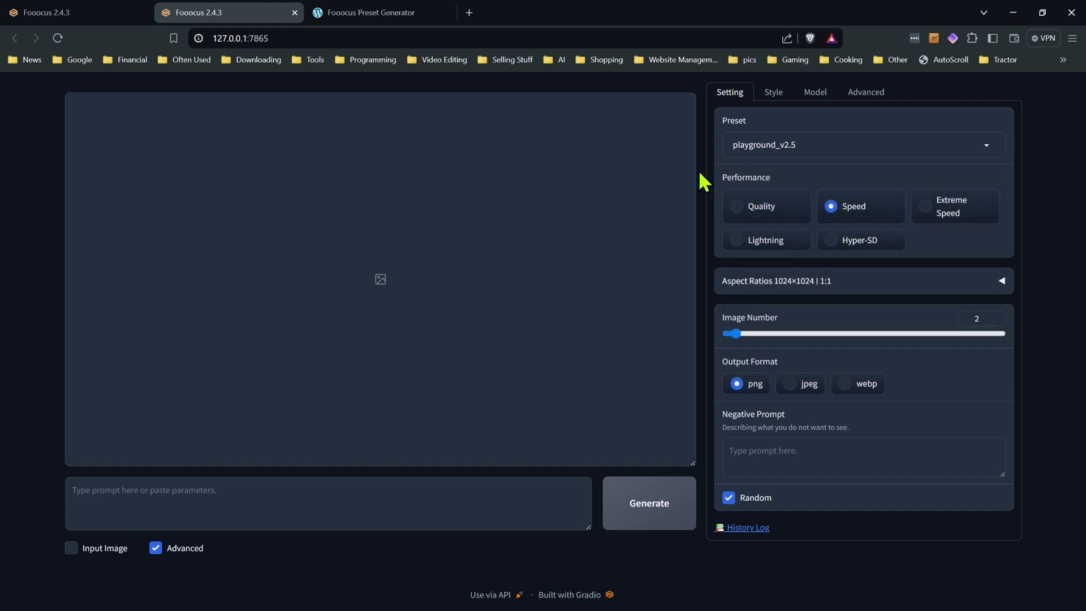
click(769, 92)
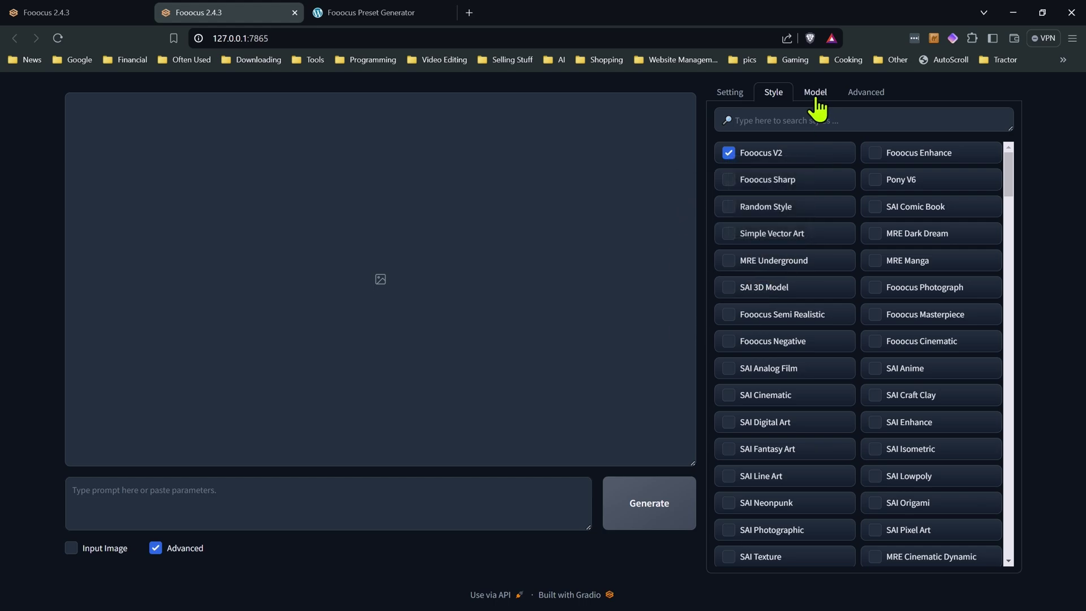
click(745, 96)
click(815, 145)
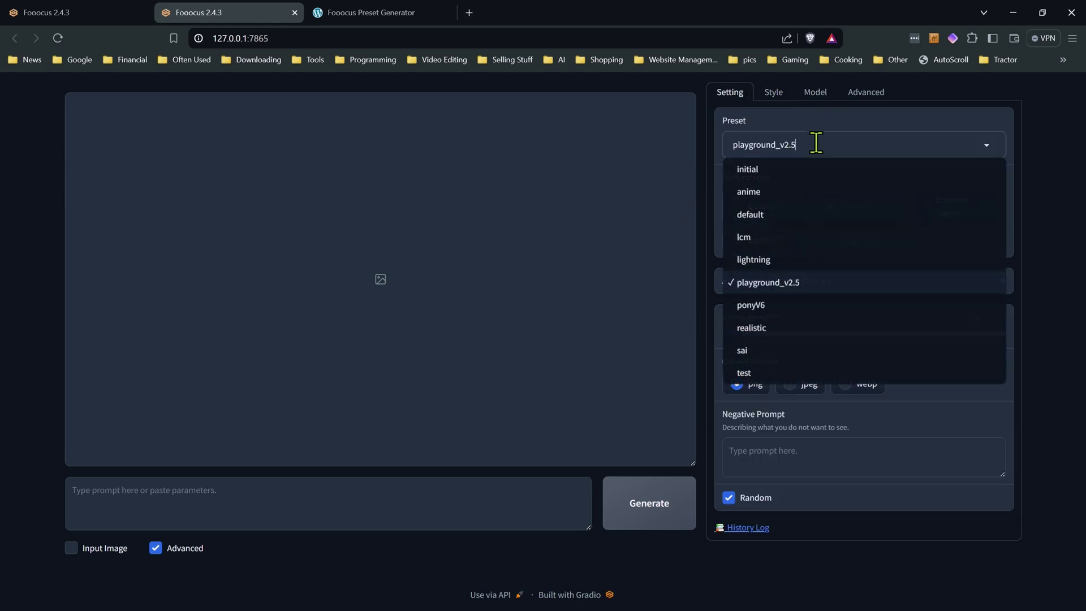
click(763, 215)
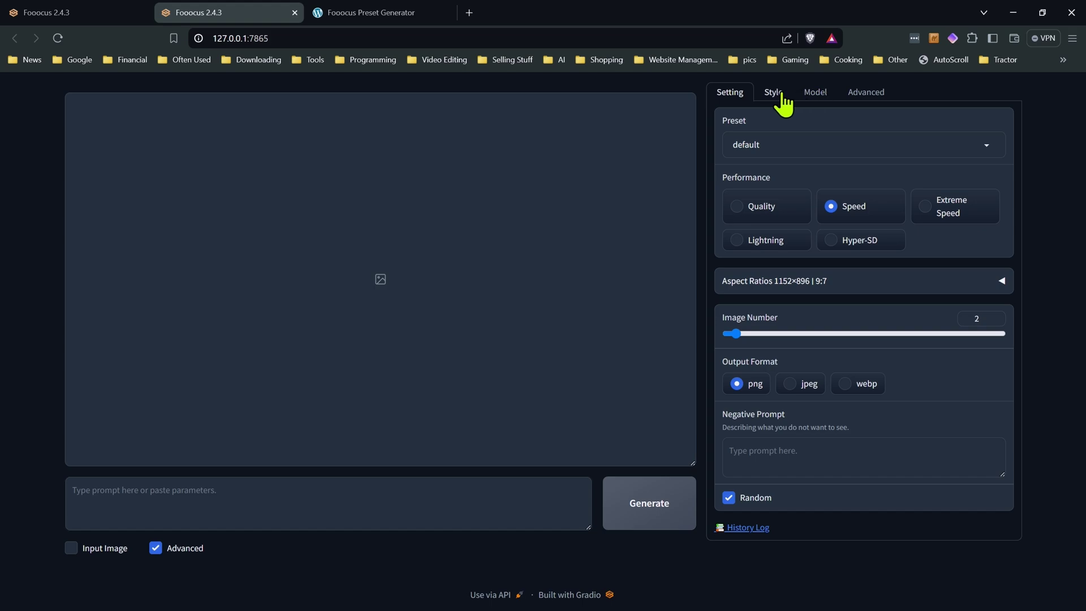
Review the default preset's styles, base model, LoRA, guidance scale and sharpness settings.
click(776, 95)
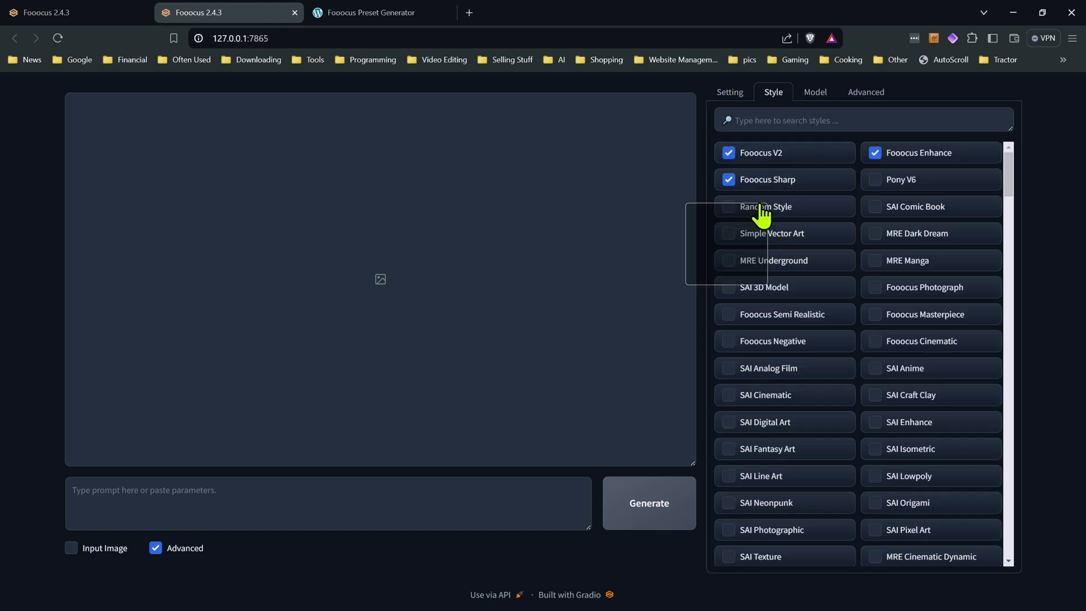
click(728, 95)
click(791, 144)
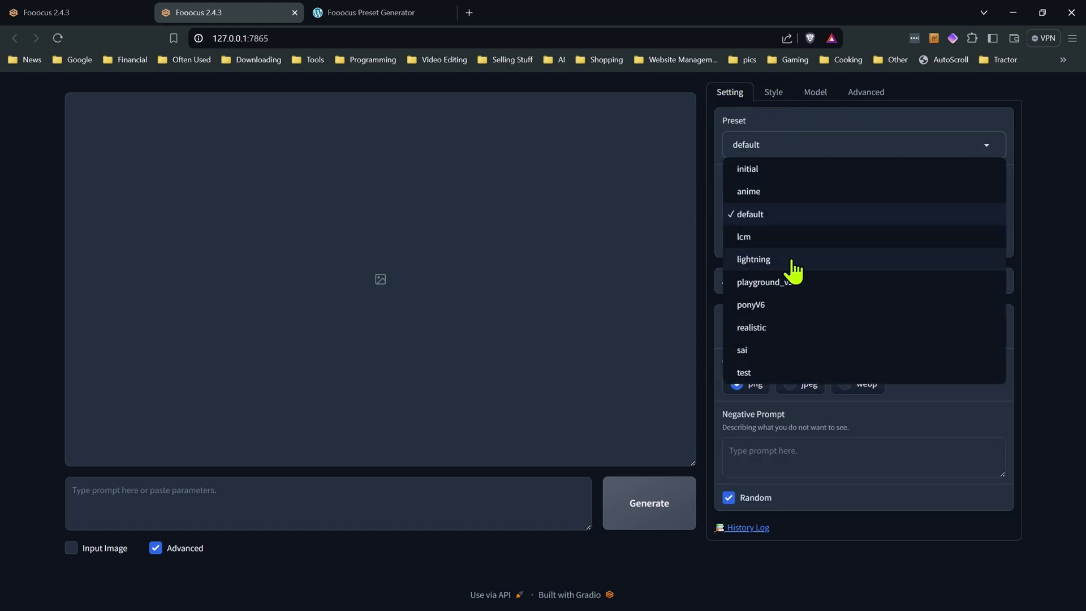
click(775, 95)
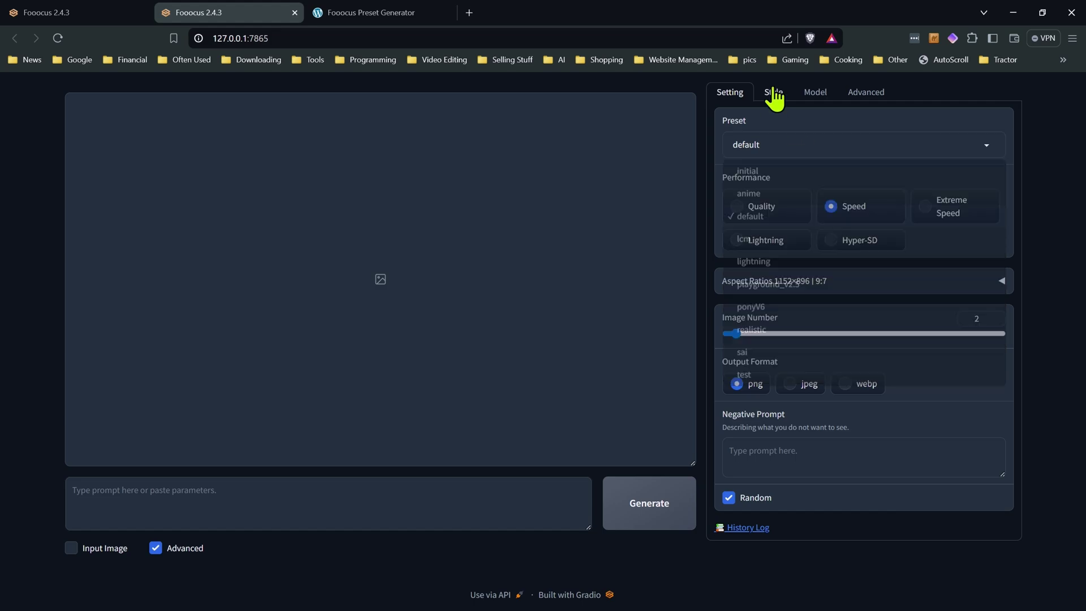
click(775, 94)
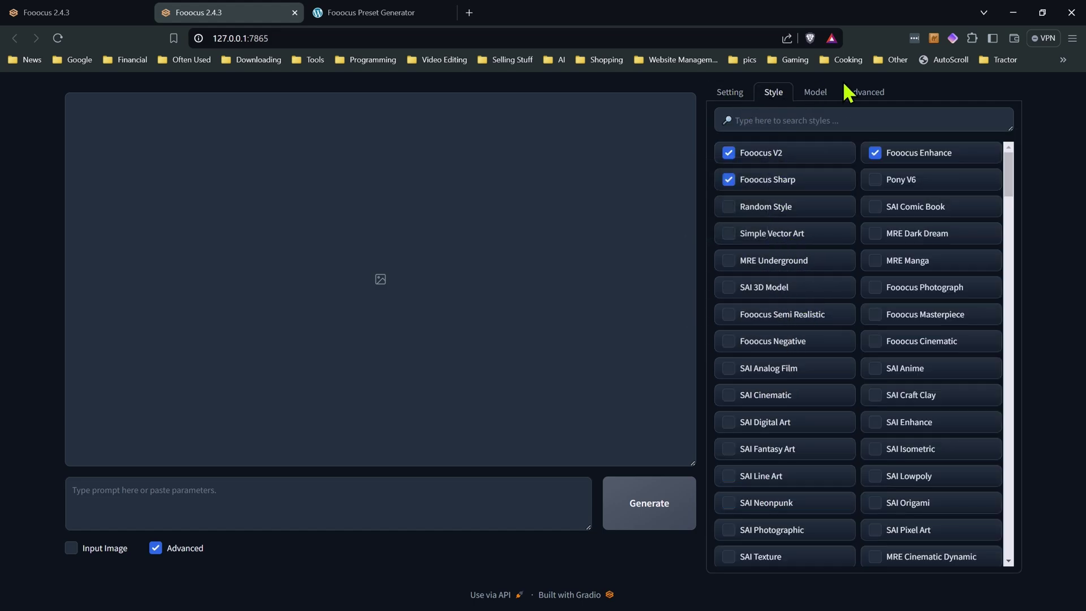
click(815, 92)
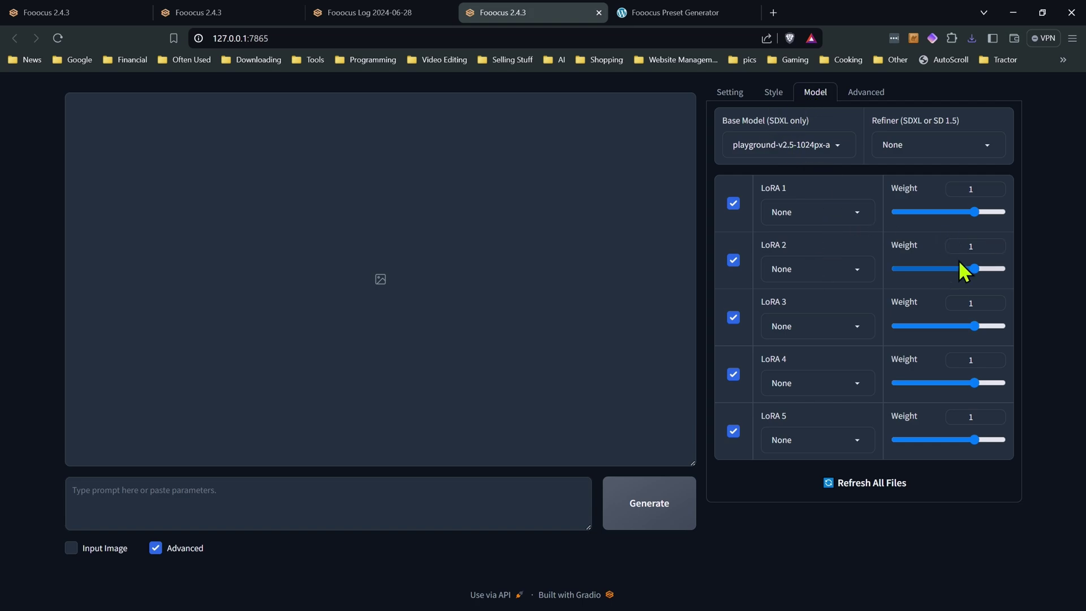
click(873, 92)
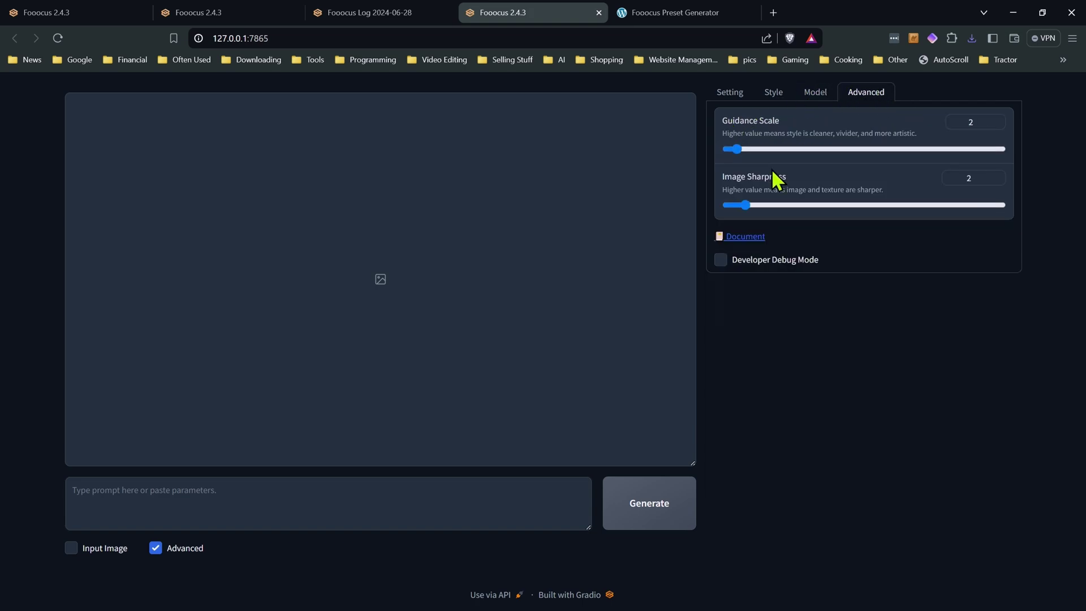
click(728, 89)
Reload the default preset and check which styles it turns on.
click(823, 144)
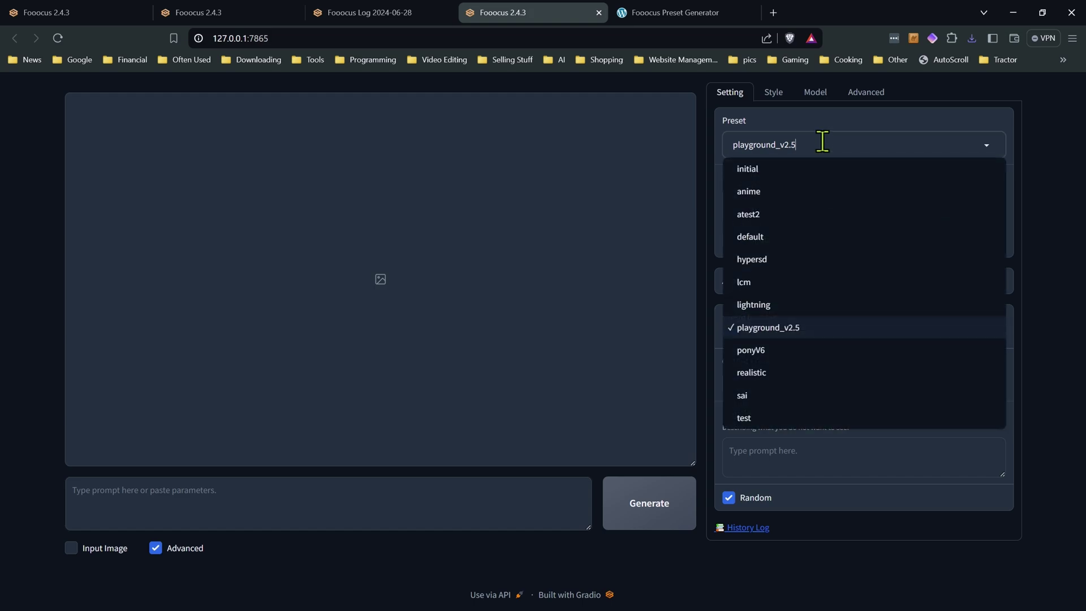
click(787, 237)
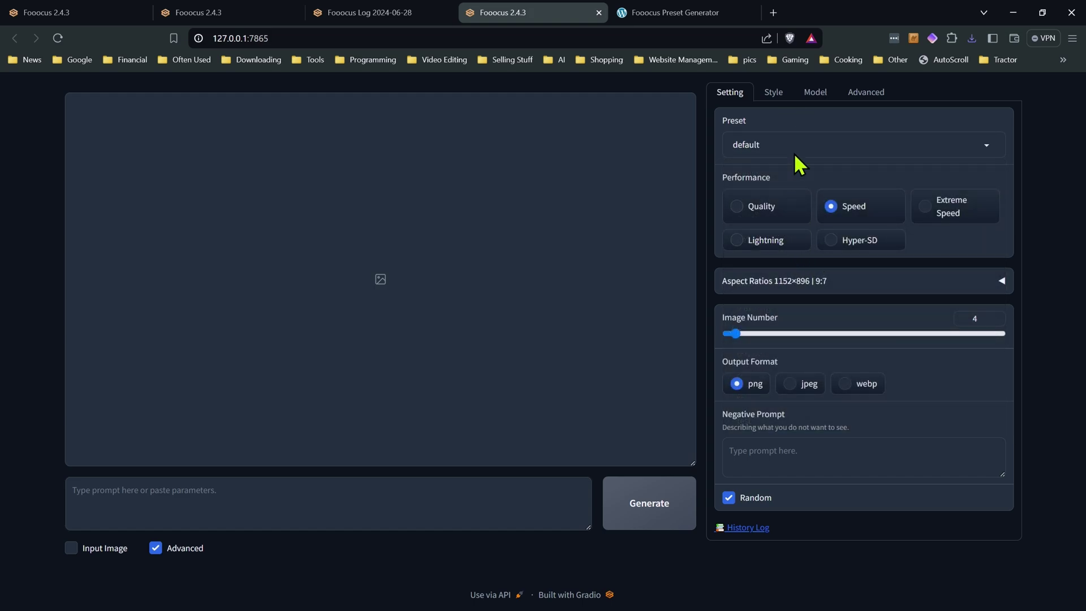
click(770, 95)
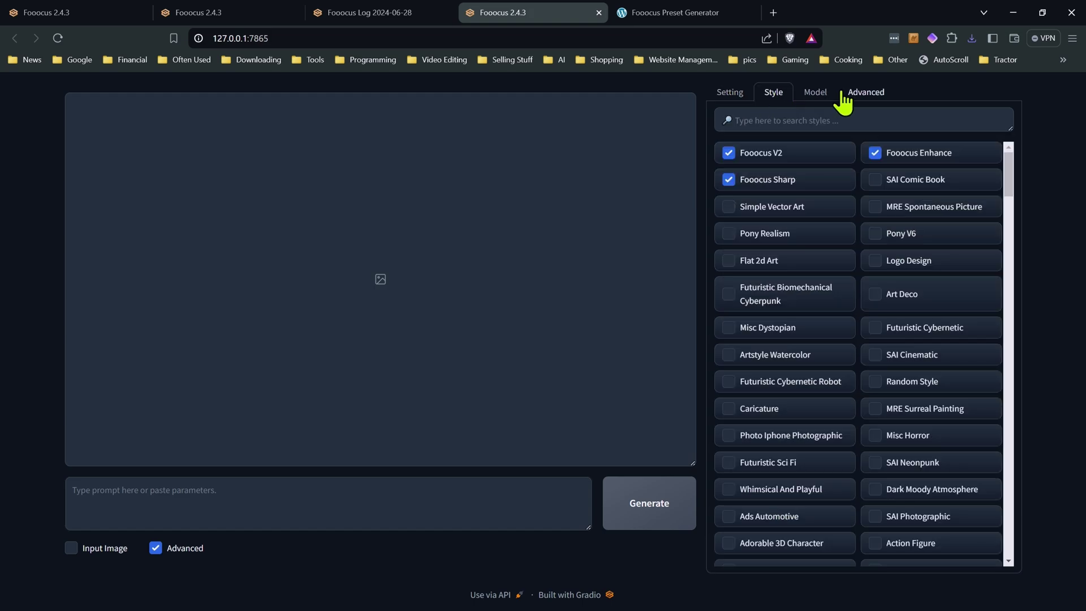
click(731, 95)
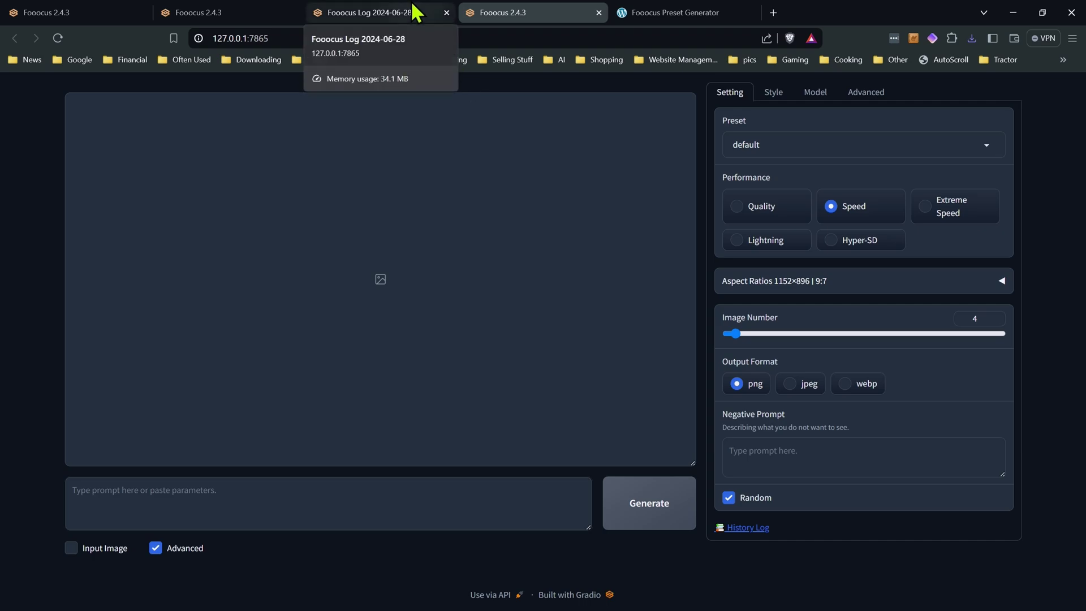
Return to the Fooocus session showing the cat image and its 'a cat' prompt.
click(651, 12)
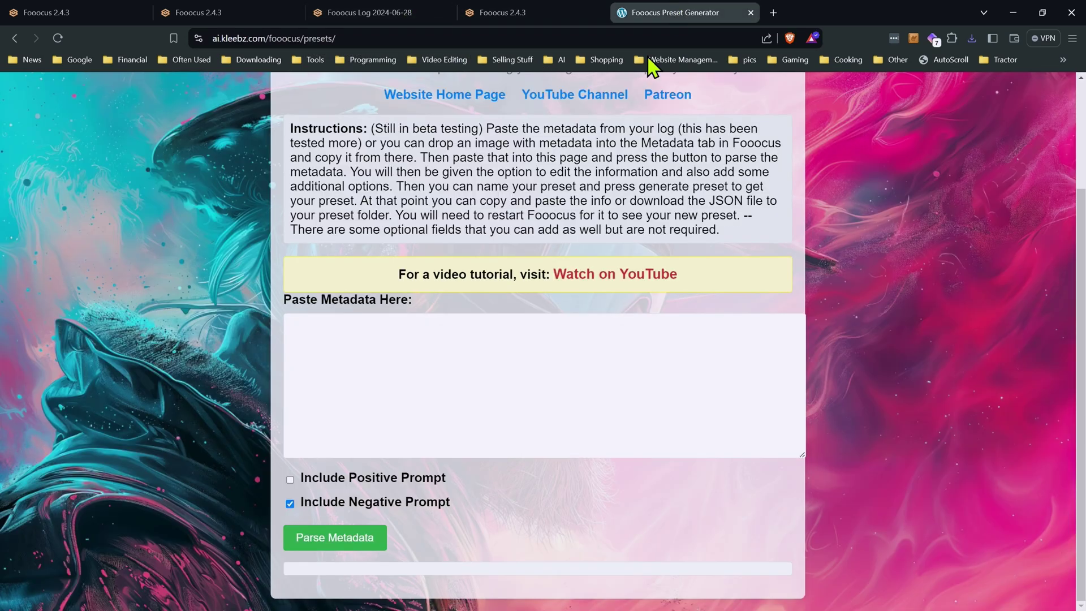
scroll(182, 222, up, 1)
scroll(182, 222, up, 2)
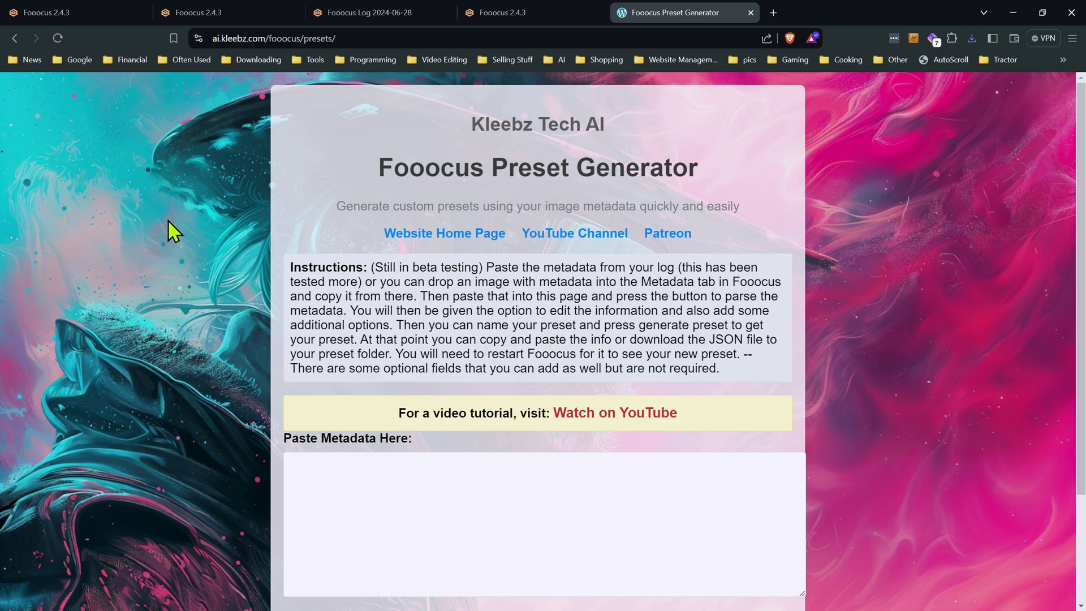
click(251, 11)
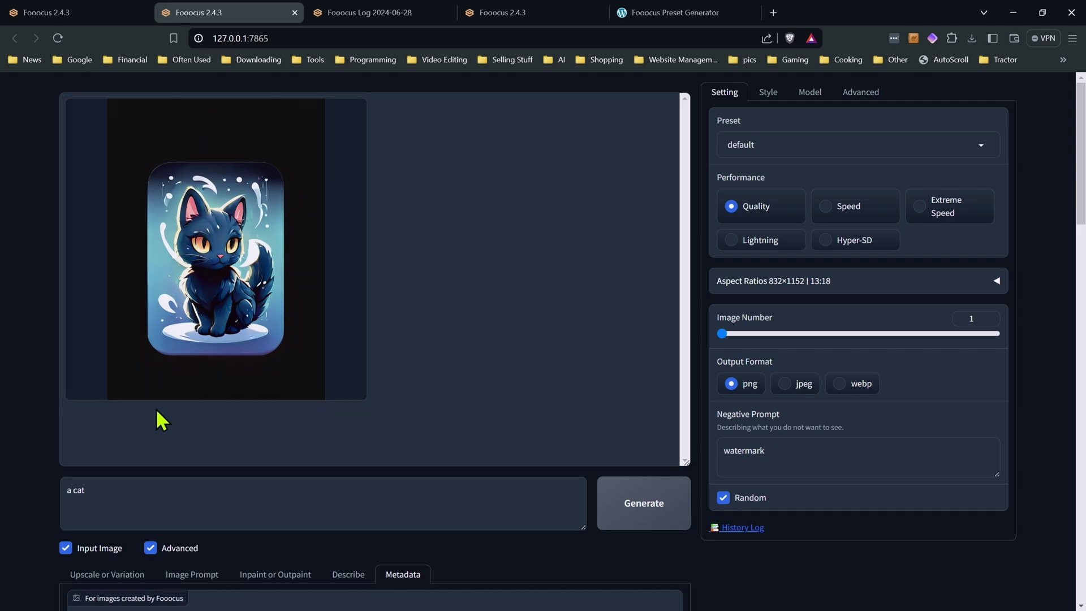
click(106, 499)
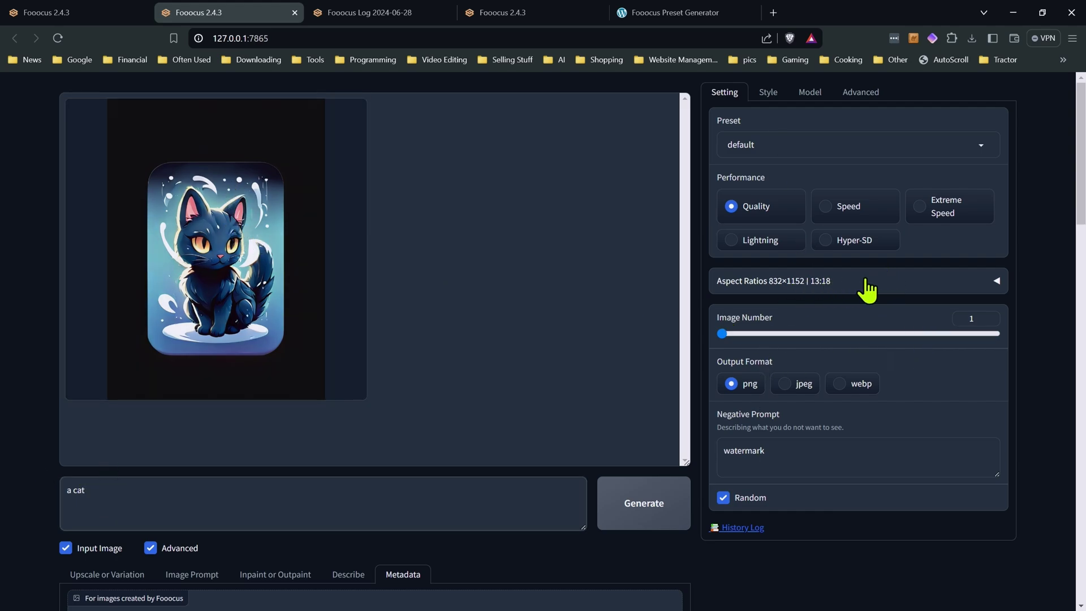
Review the cat image's styles, base model and LoRA, and guidance, sharpness and debug settings.
click(769, 95)
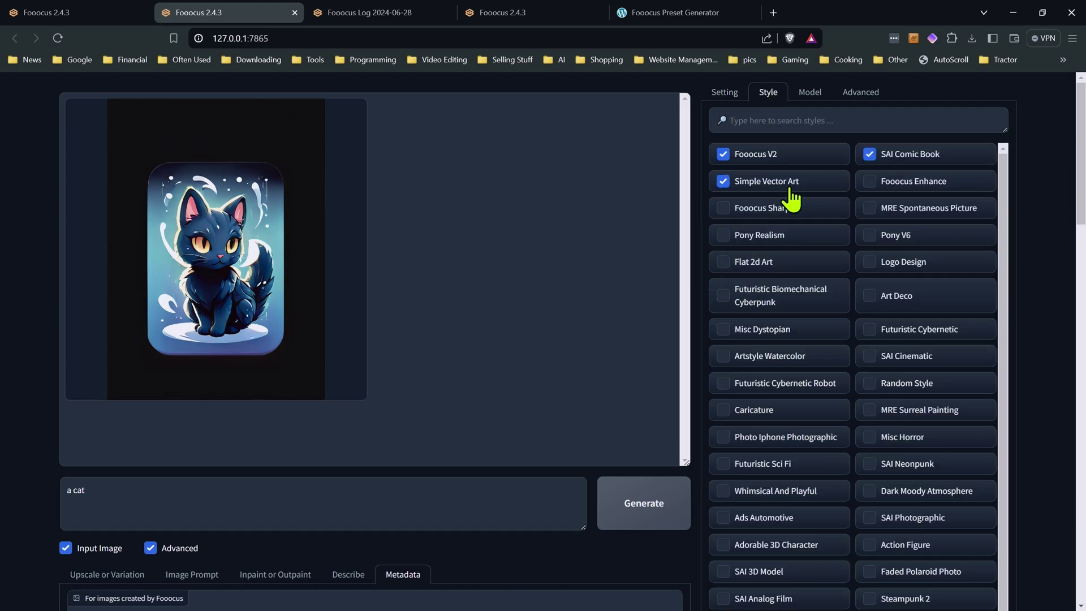
click(810, 93)
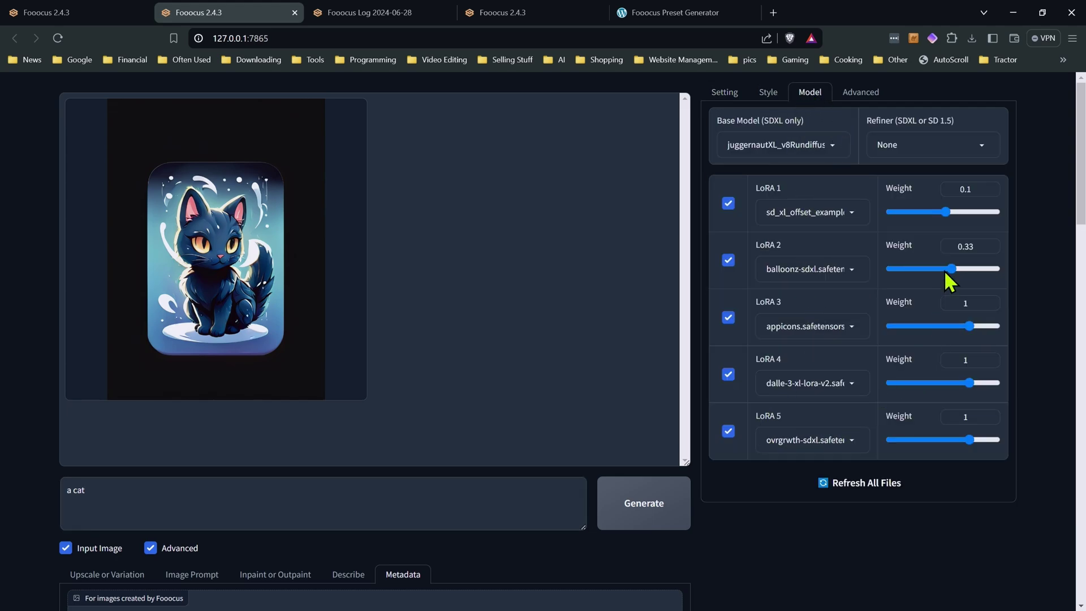
click(862, 93)
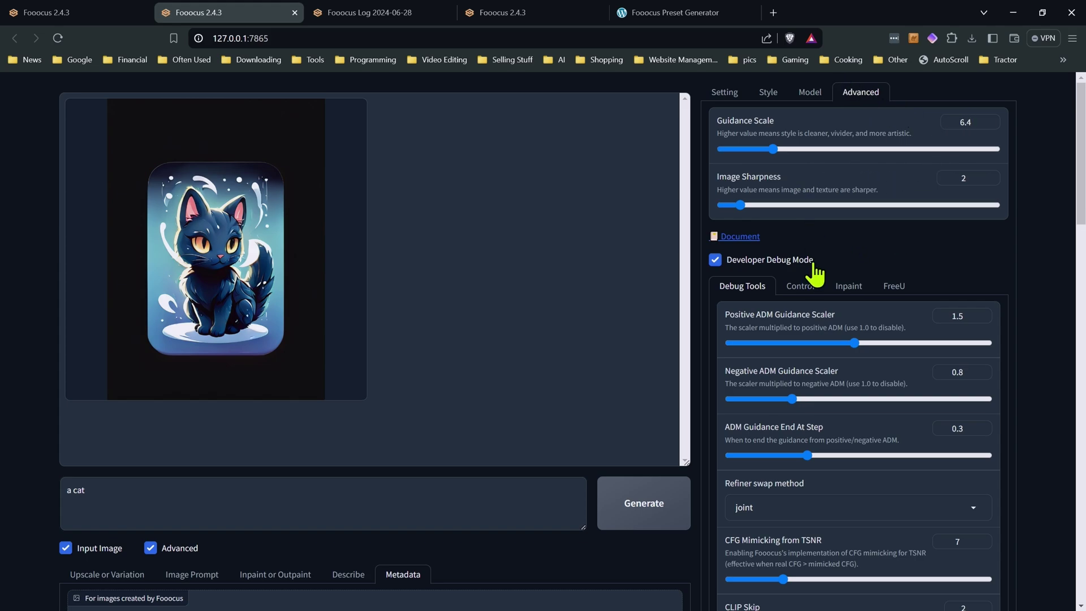
scroll(815, 266, down, 5)
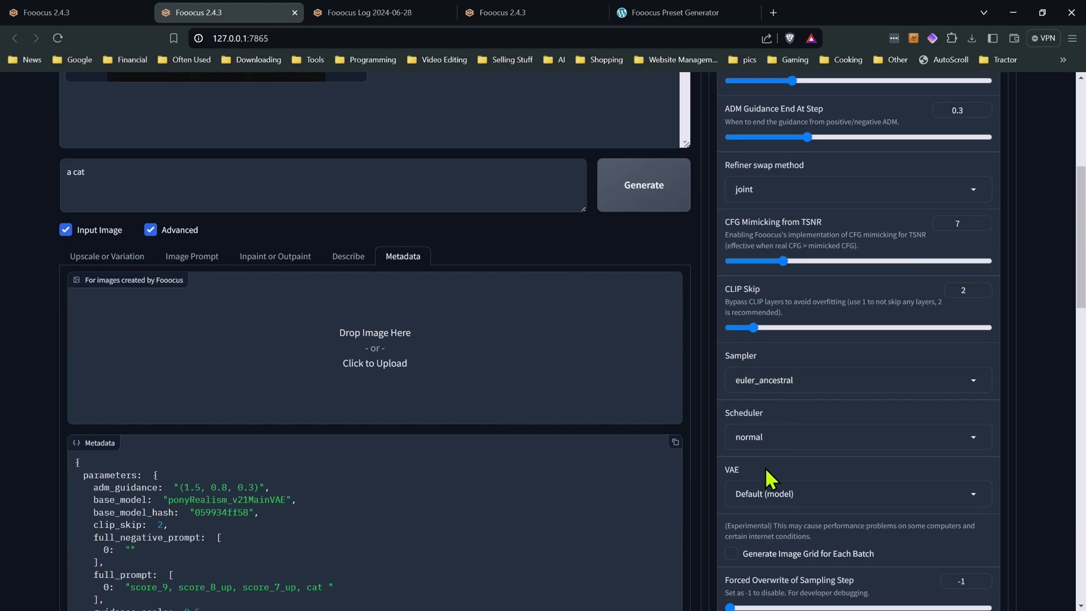
scroll(768, 431, up, 5)
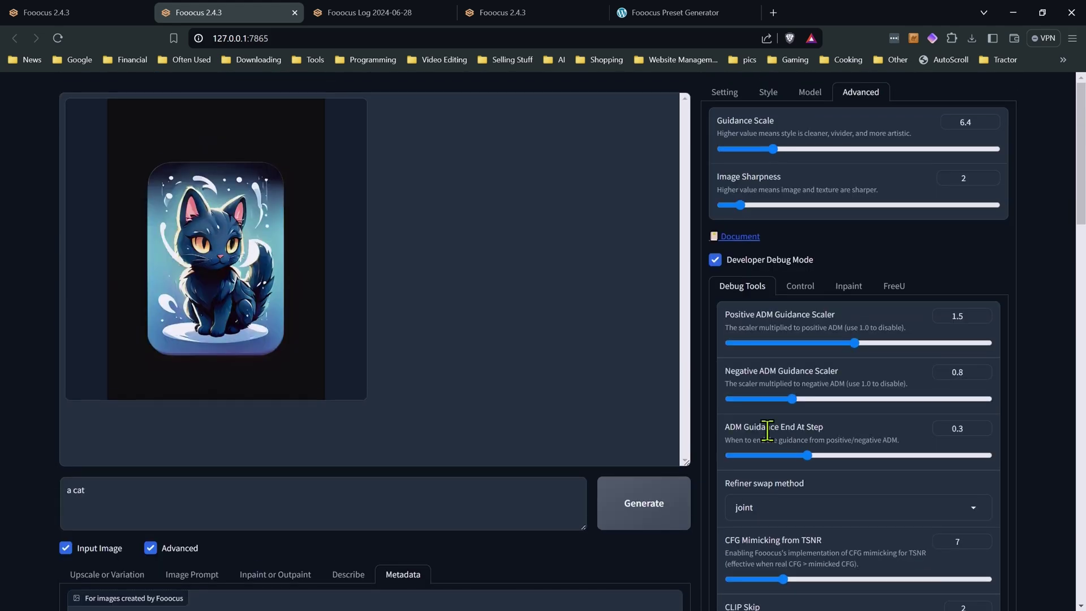
click(724, 94)
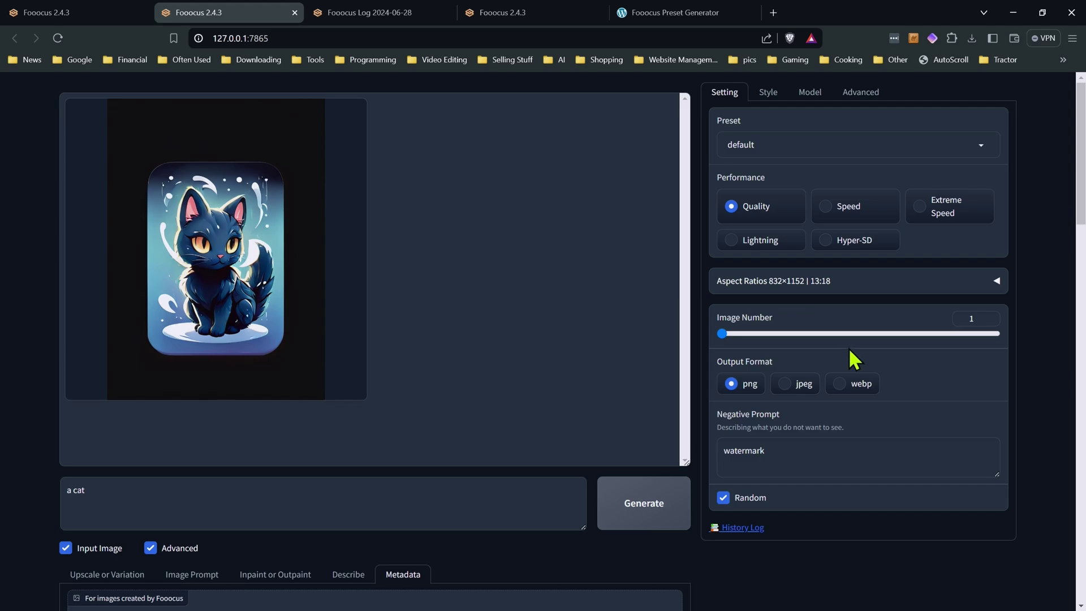
Drop the cat image into the Metadata area, copy the extracted JSON, and clear the upload.
scroll(805, 322, down, 5)
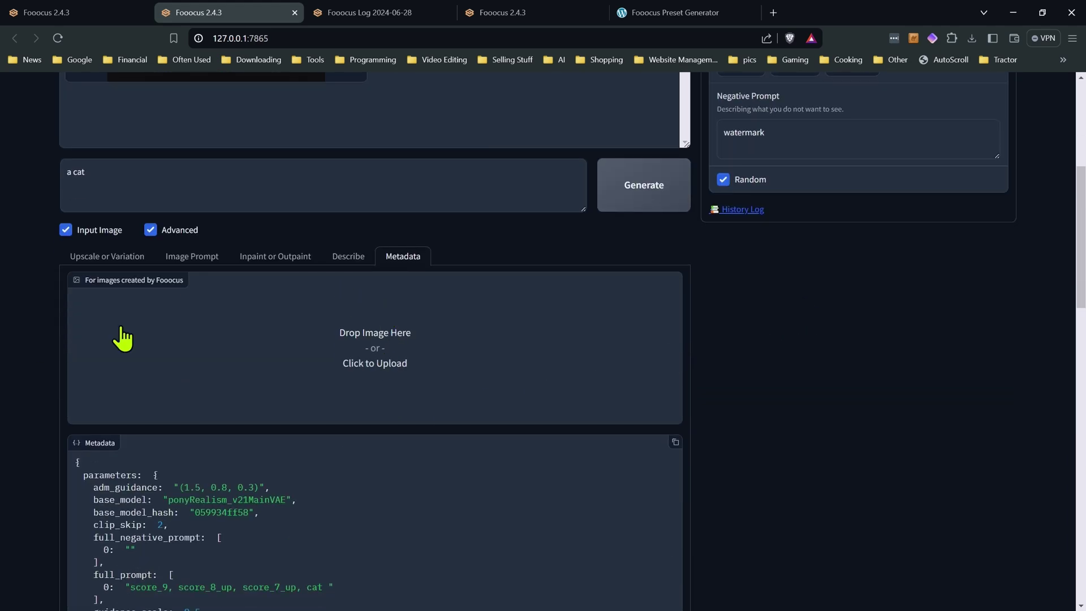
drag(381, 363, 396, 362)
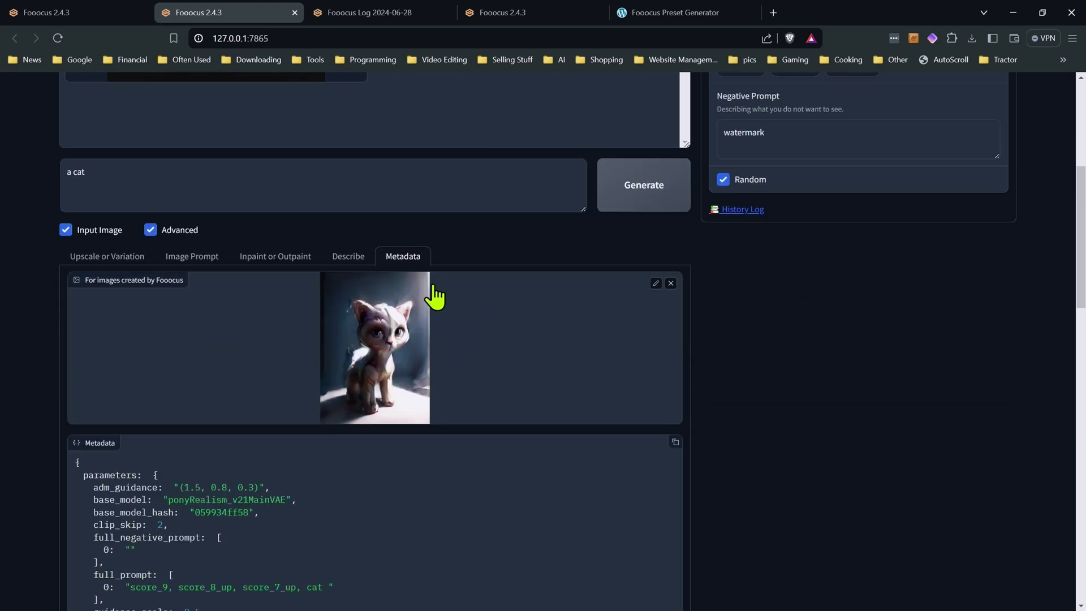
click(674, 443)
click(671, 284)
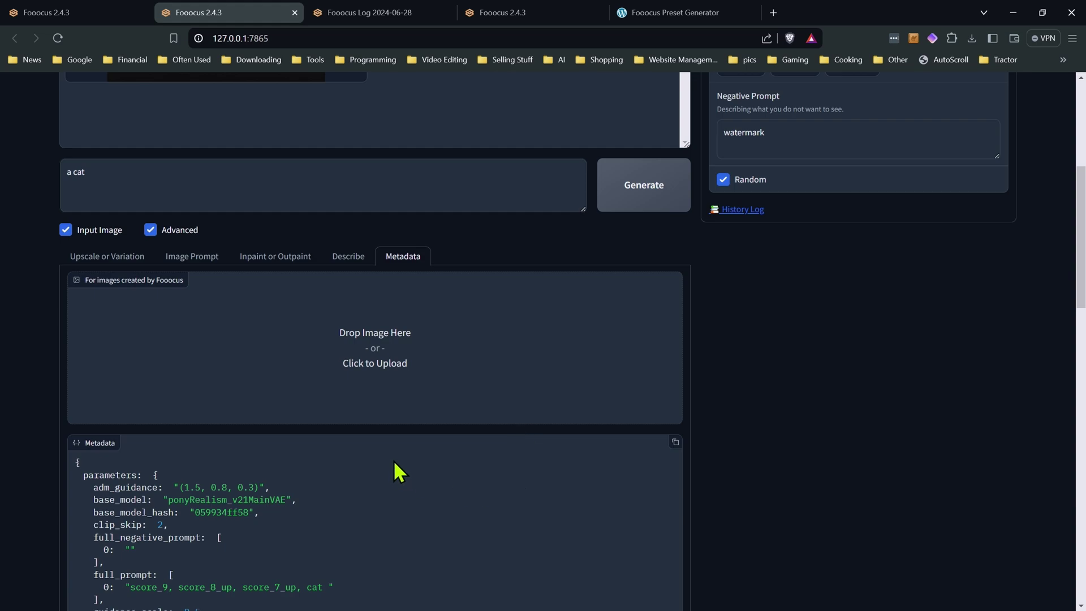
scroll(394, 461, down, 4)
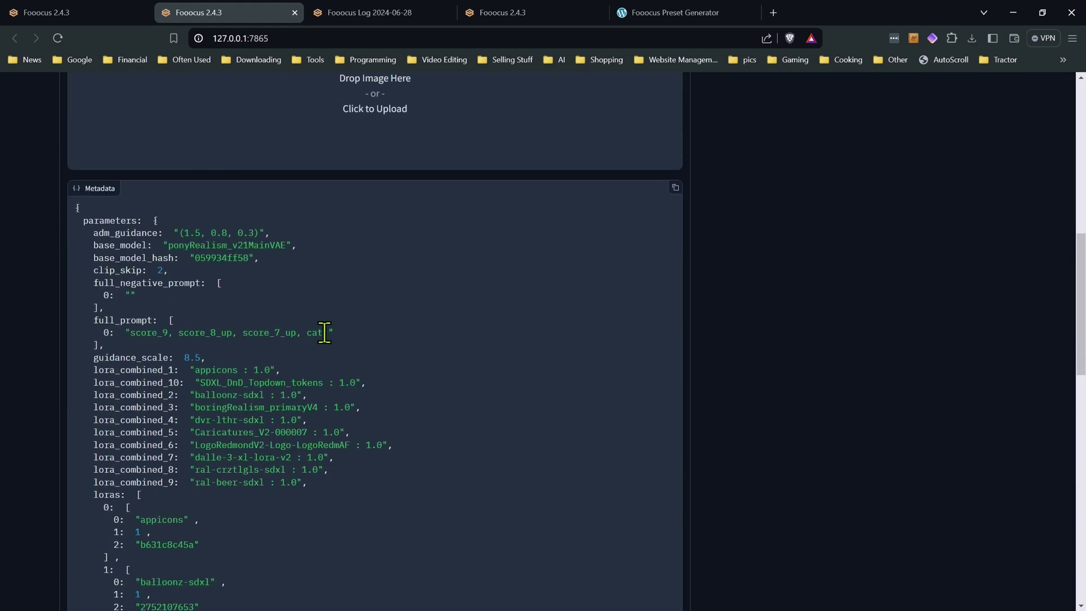
scroll(324, 333, up, 6)
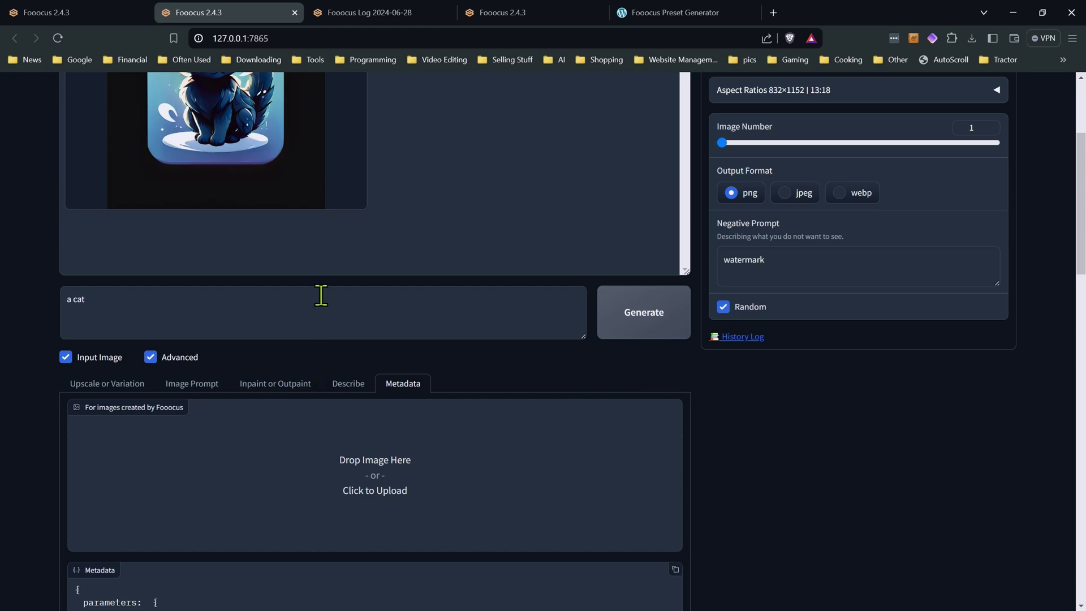
scroll(496, 381, up, 3)
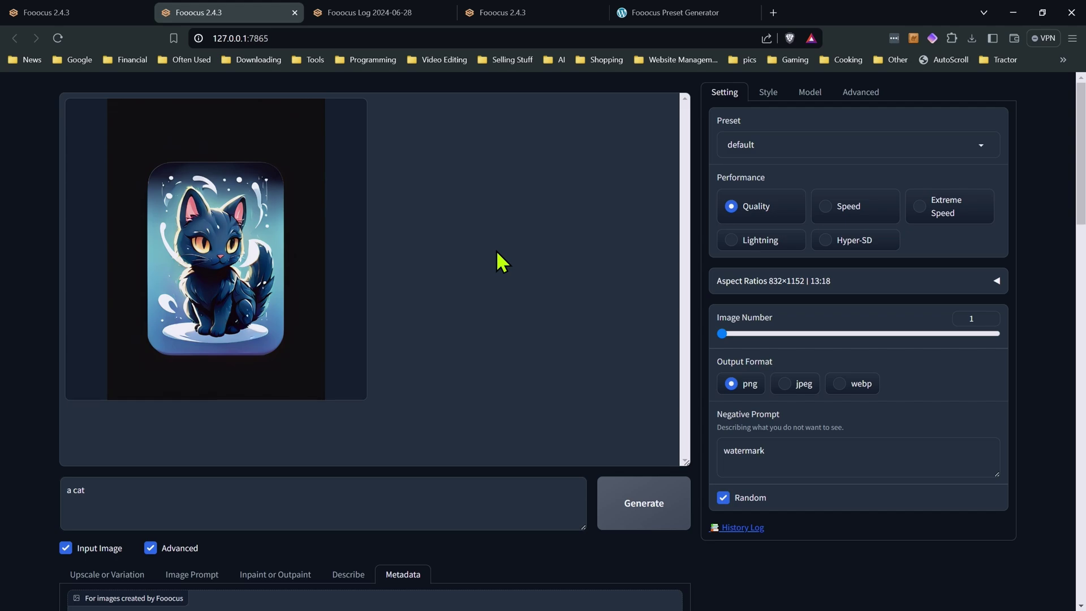
scroll(545, 464, down, 2)
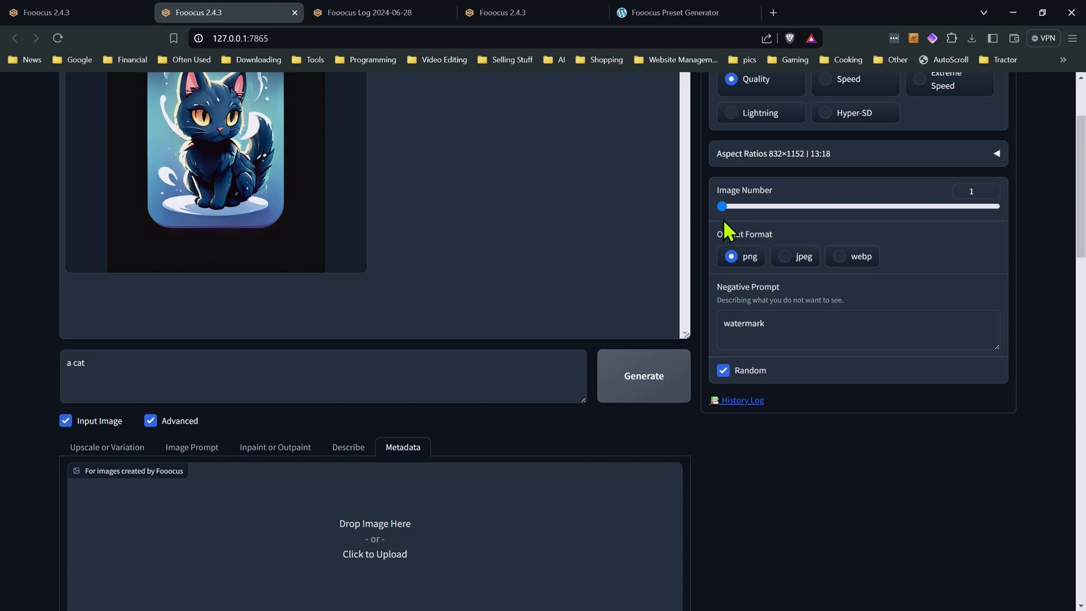
scroll(723, 219, up, 2)
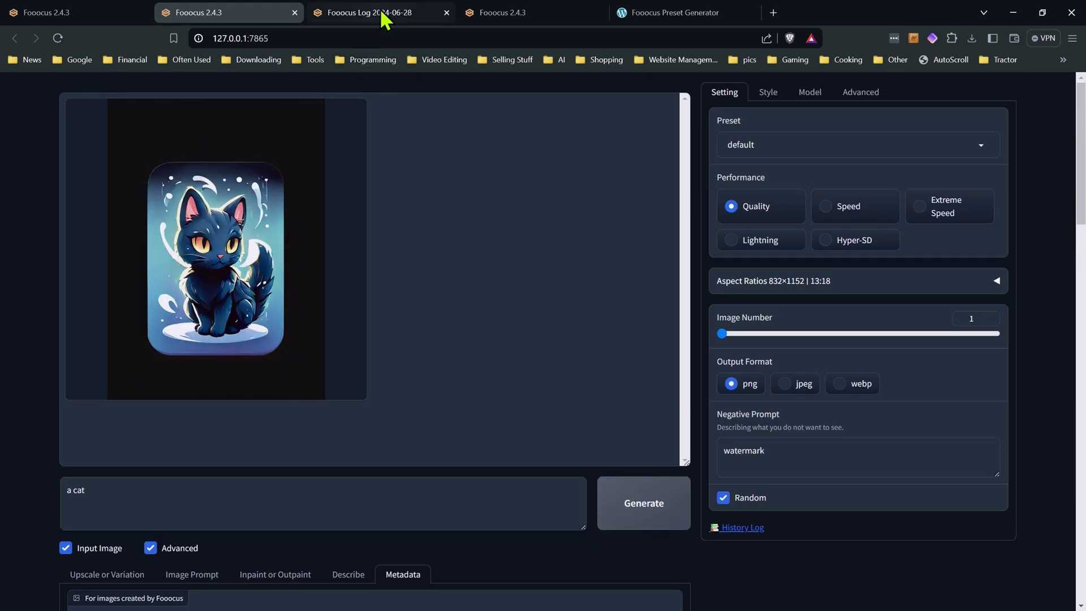
Copy the cat image's logged parameters (Quality, 832×1152, guidance 6.4) from the Fooocus Log 2024-06-28 page.
click(358, 13)
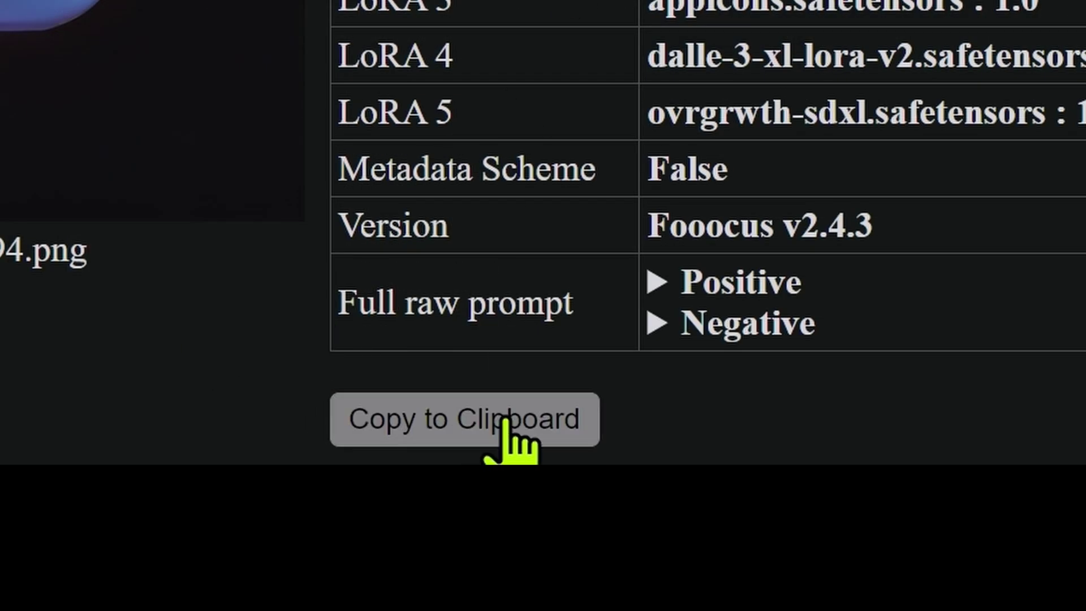
click(507, 431)
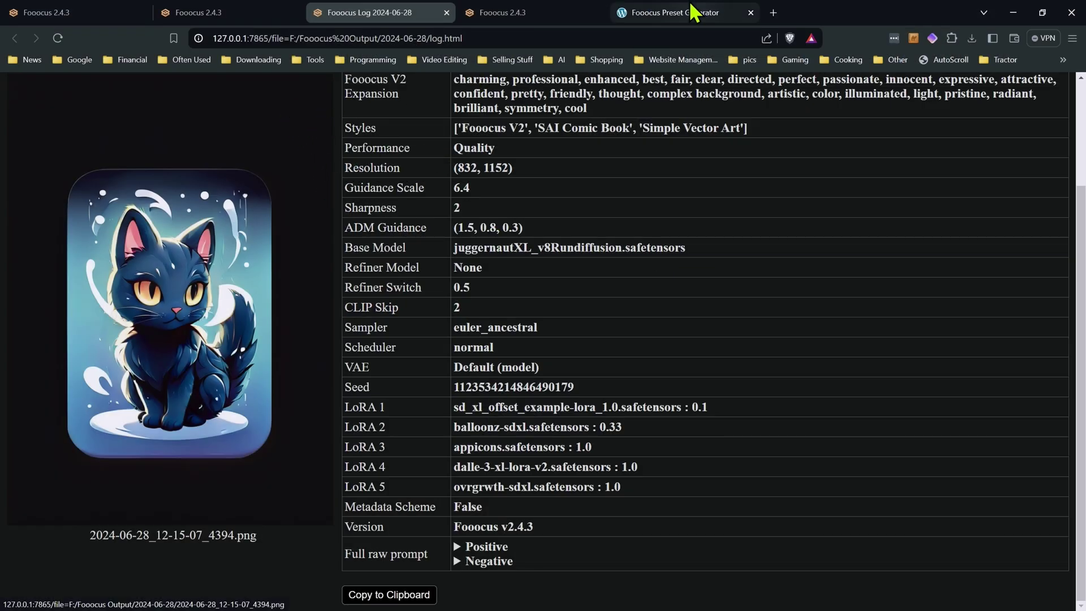
Paste the copied cat metadata into the Paste Metadata box of Fooocus Preset Generator.
click(676, 12)
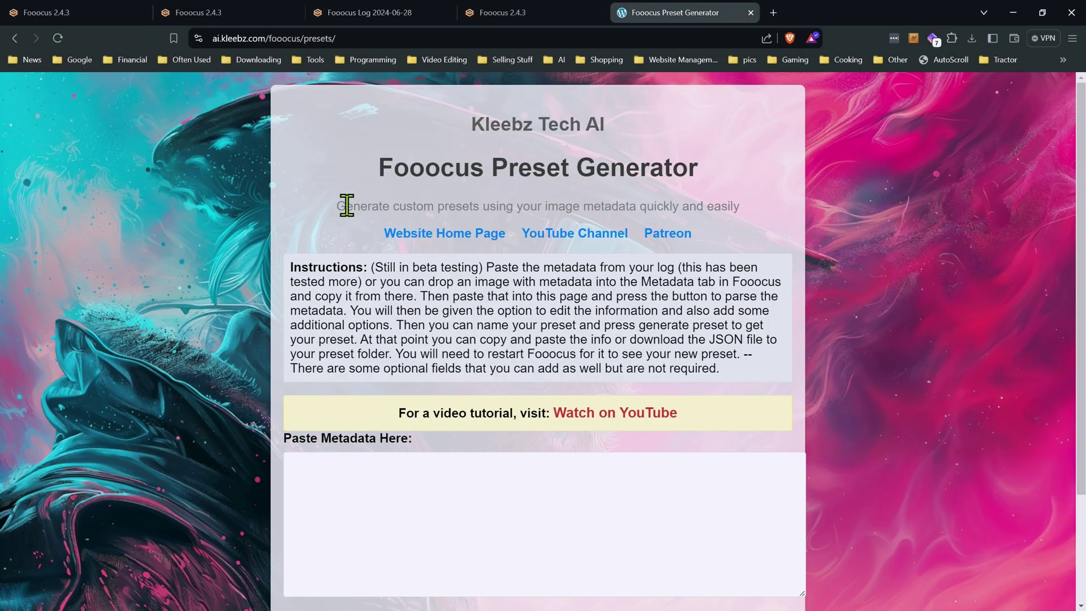
scroll(308, 317, down, 2)
click(328, 352)
right_click(328, 346)
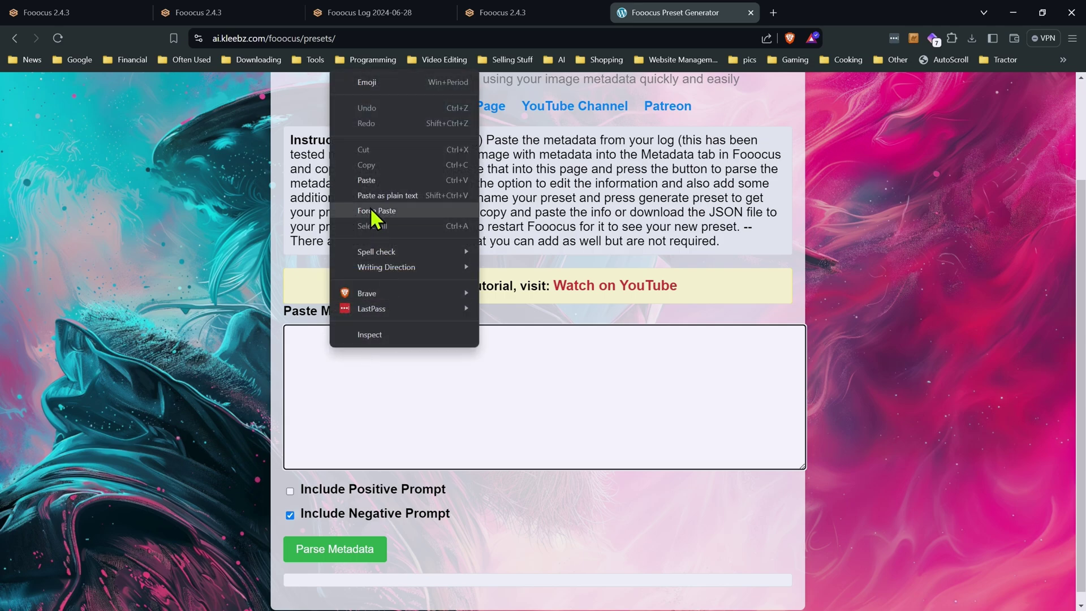
click(375, 181)
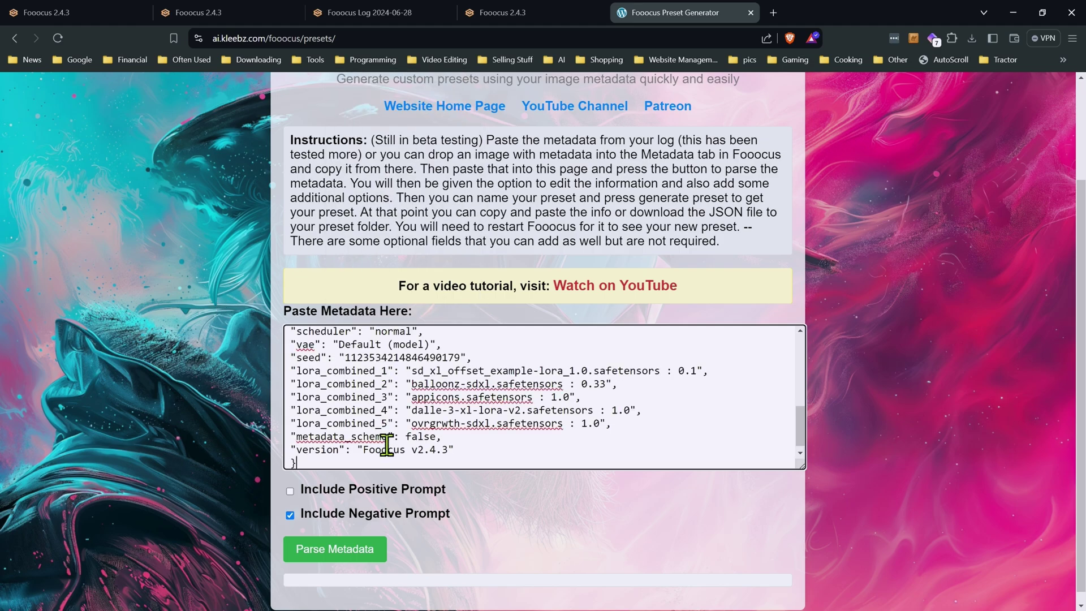
Look over the pasted metadata, checking the 'watermark' negative prompt value.
scroll(346, 430, down, 1)
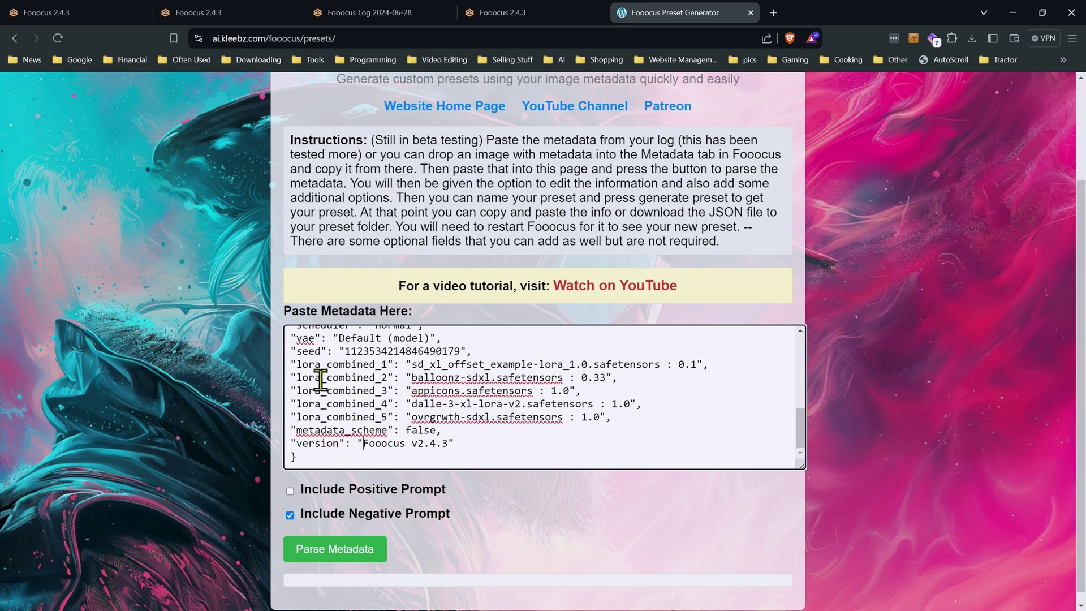
scroll(205, 394, down, 1)
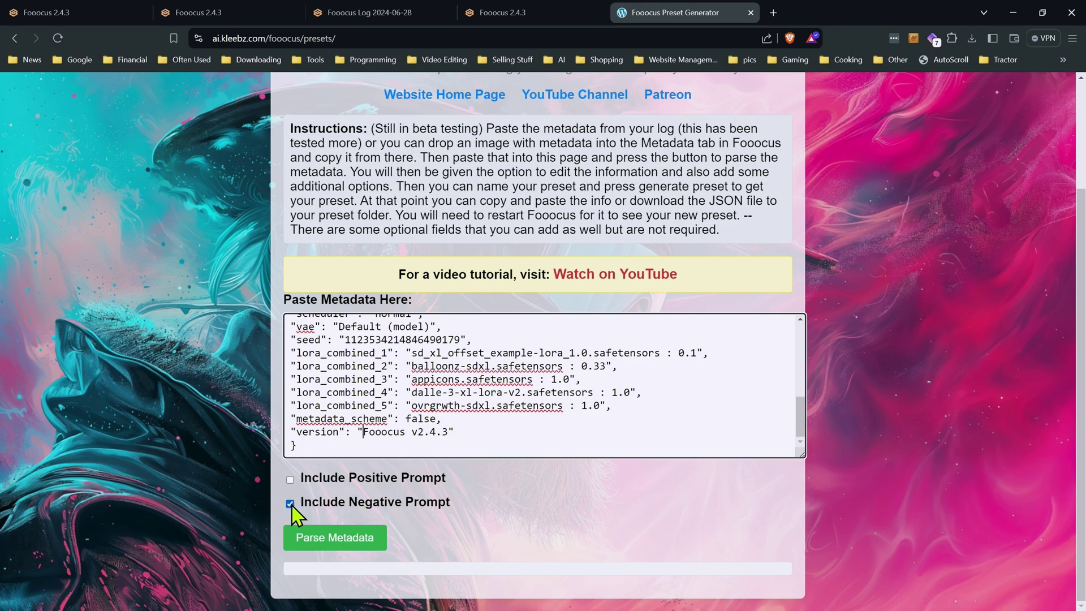
scroll(427, 382, up, 3)
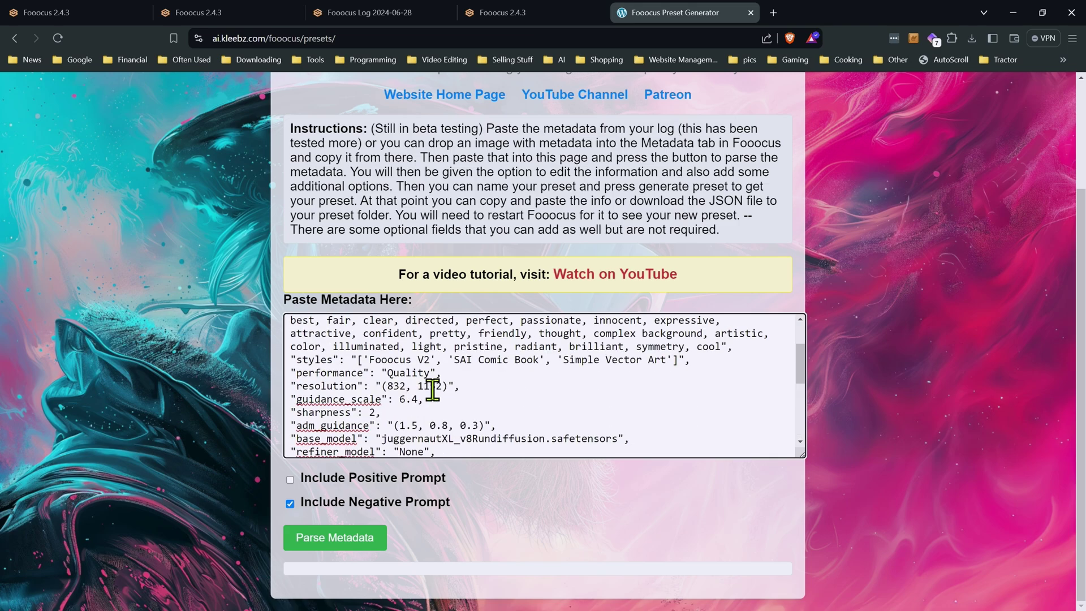
scroll(425, 382, up, 2)
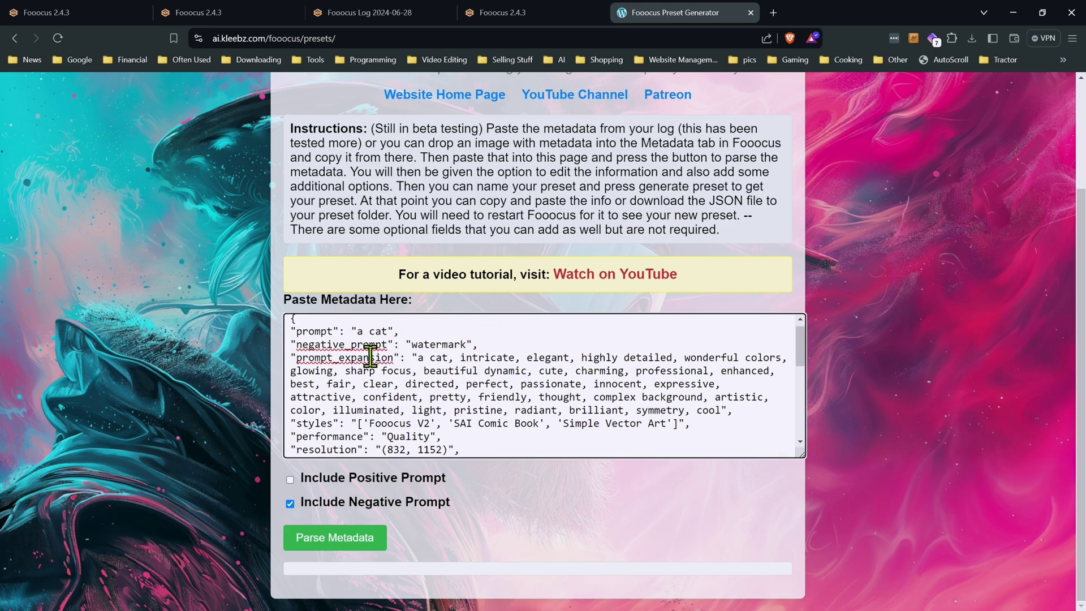
drag(406, 345, 478, 345)
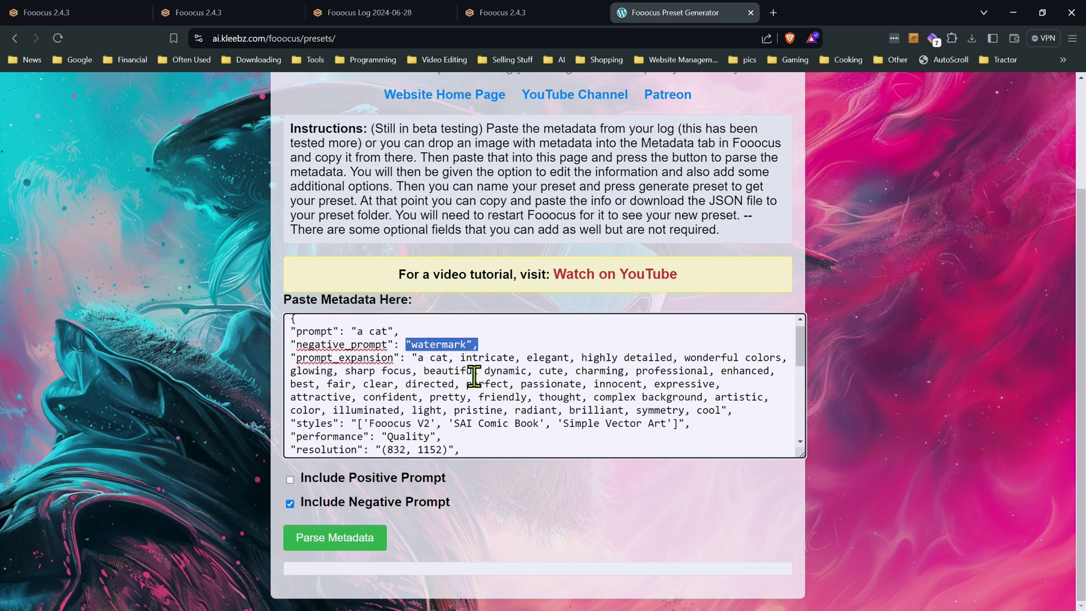
click(446, 357)
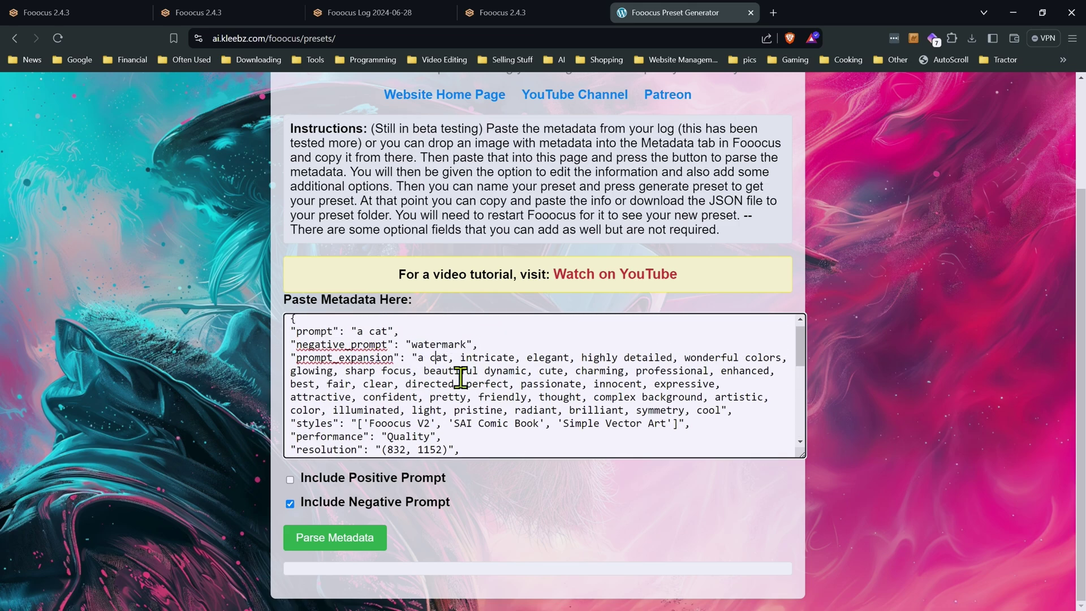
click(434, 345)
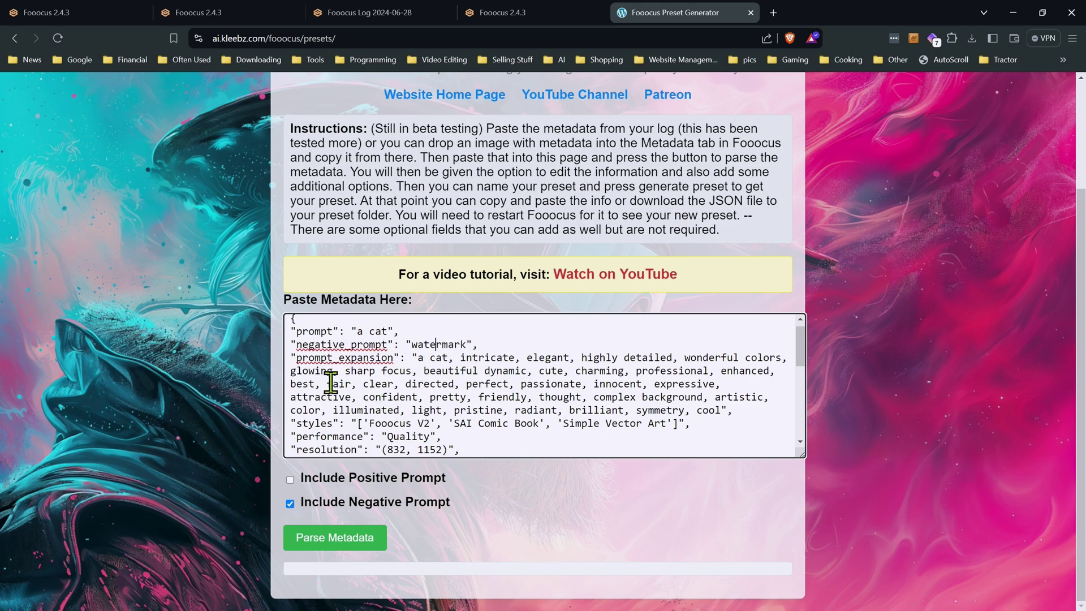
Include the 'a cat' positive prompt and parse the metadata into editable preset fields.
click(290, 480)
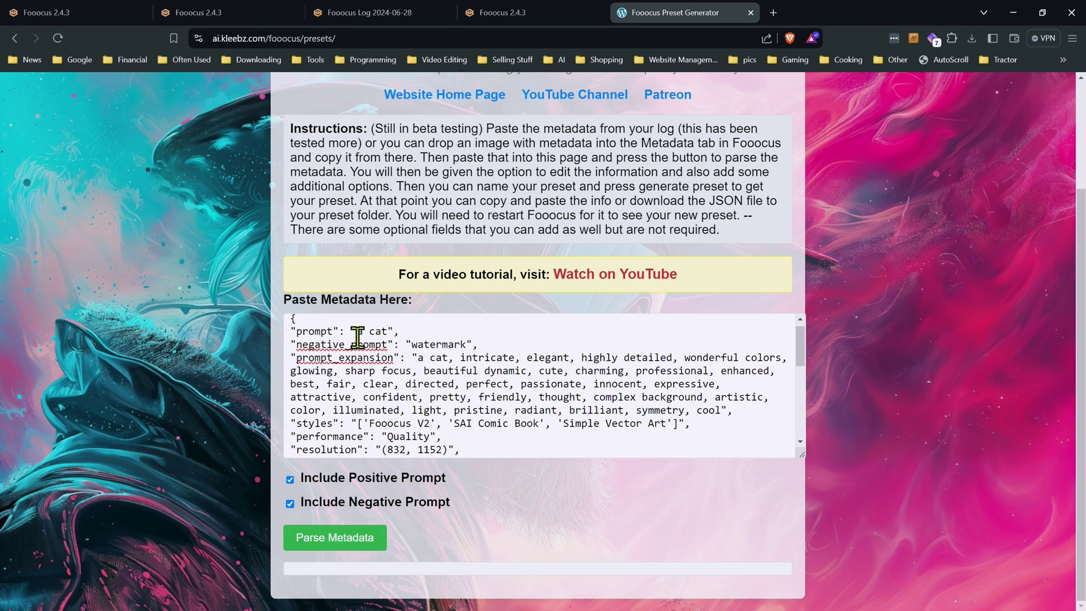
drag(357, 331, 396, 332)
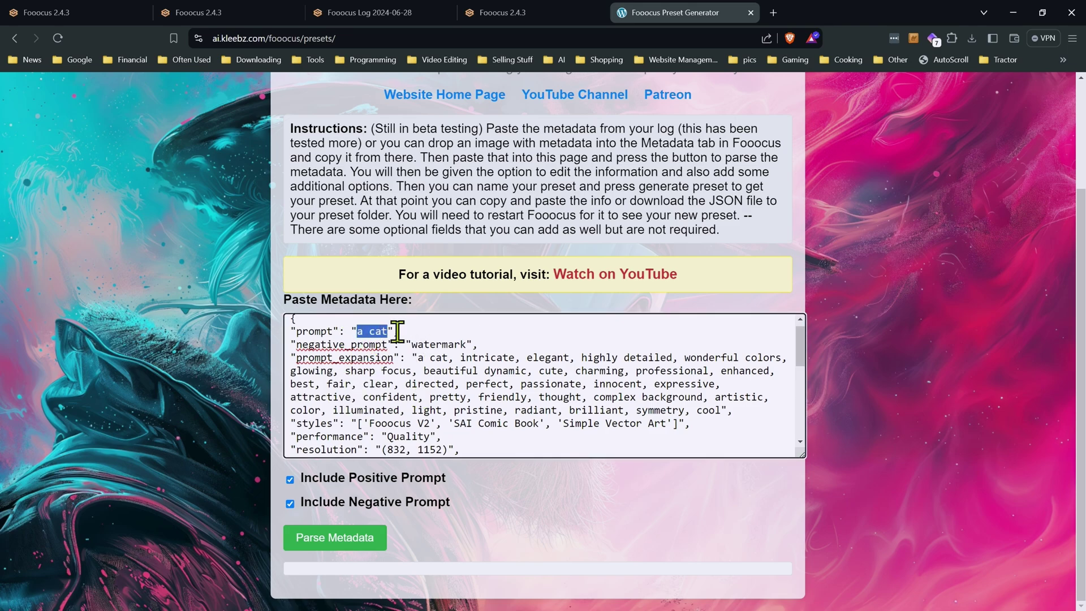
click(398, 364)
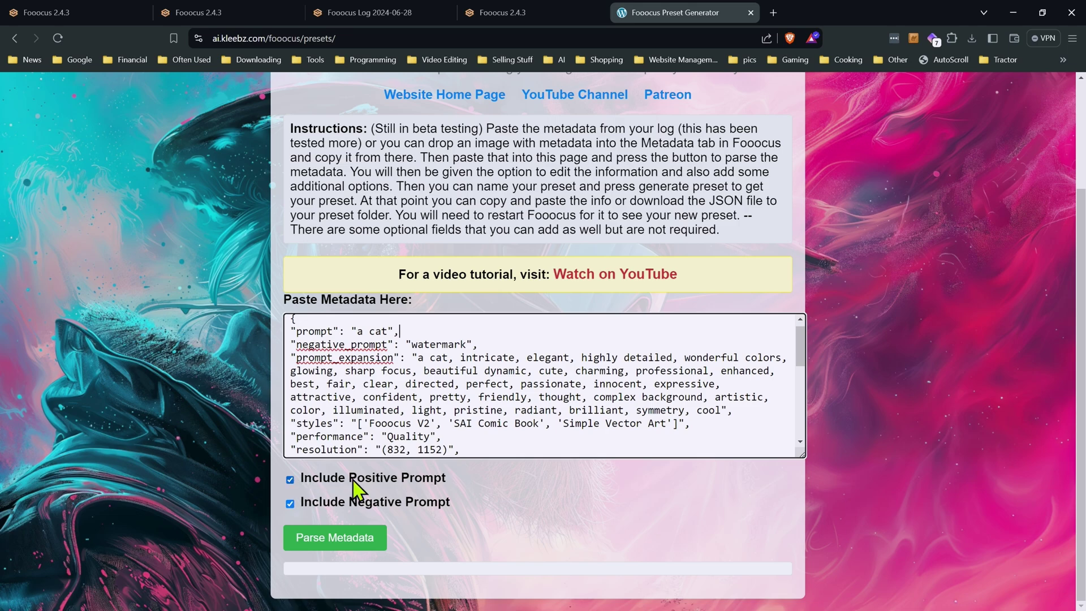
drag(357, 331, 380, 332)
click(430, 397)
click(346, 544)
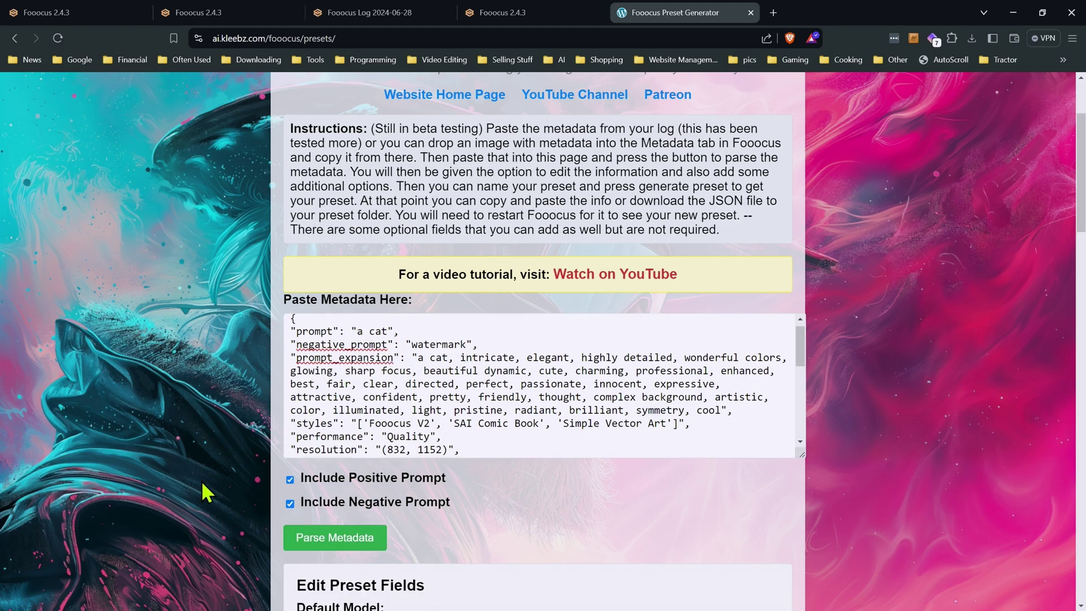
scroll(237, 475, down, 7)
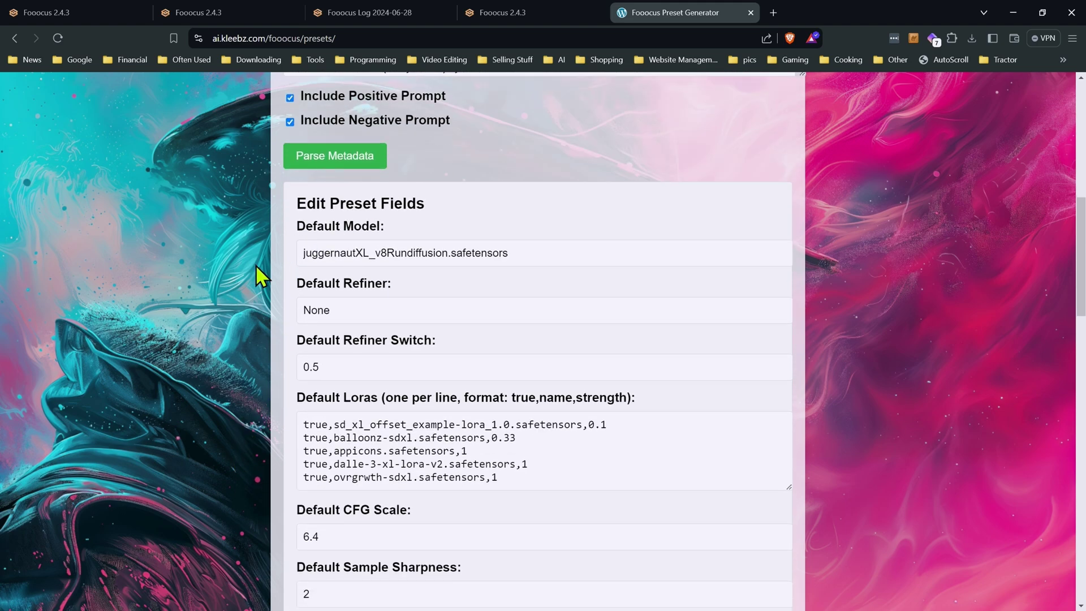
scroll(259, 255, down, 1)
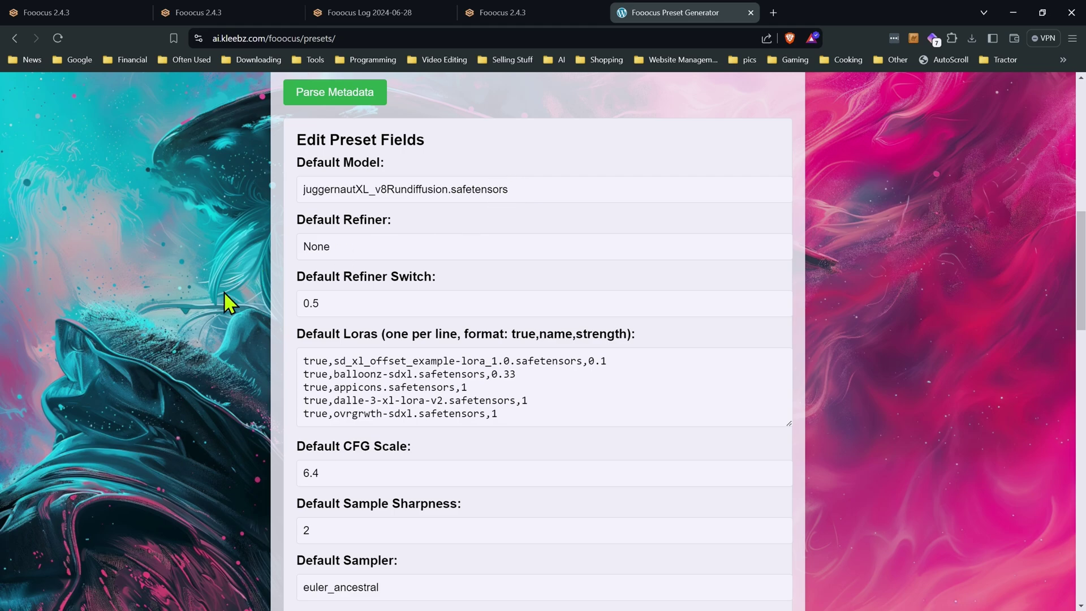
scroll(224, 291, down, 1)
scroll(224, 290, up, 1)
scroll(224, 290, down, 1)
click(370, 241)
click(170, 314)
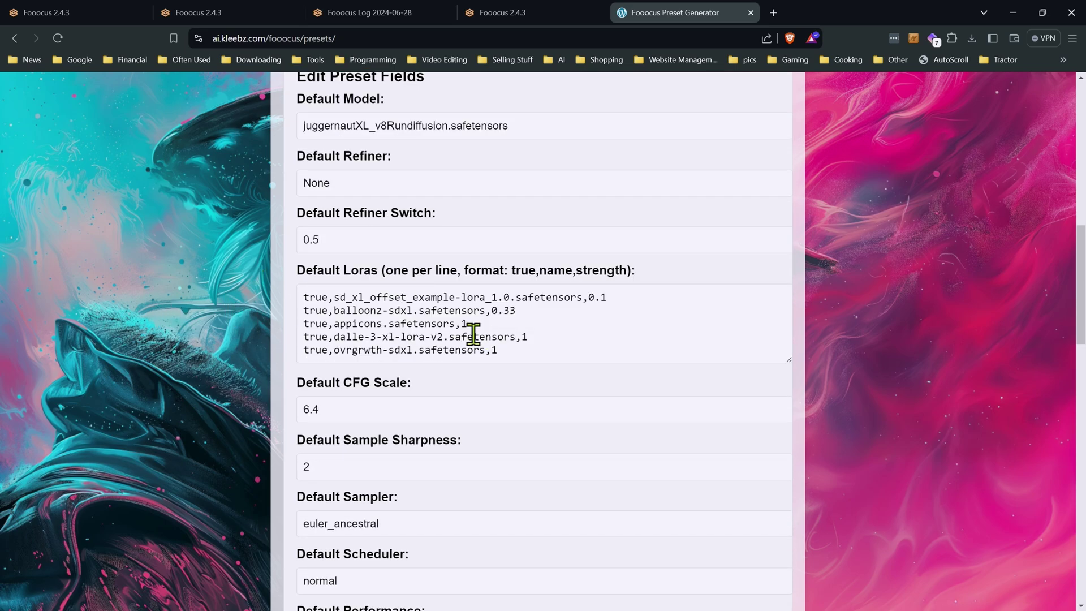
click(494, 323)
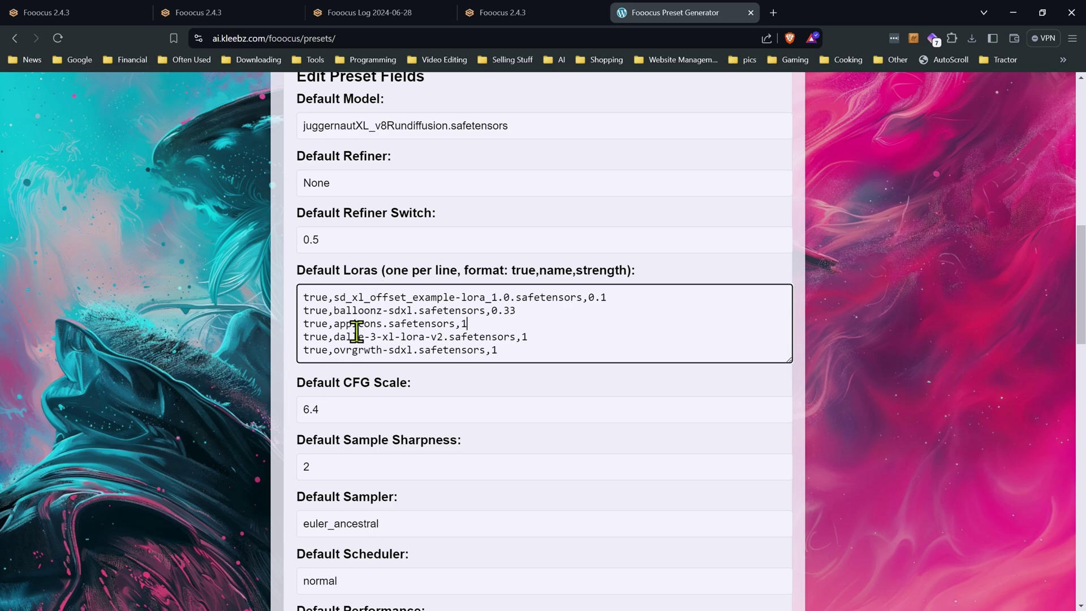
scroll(305, 300, down, 4)
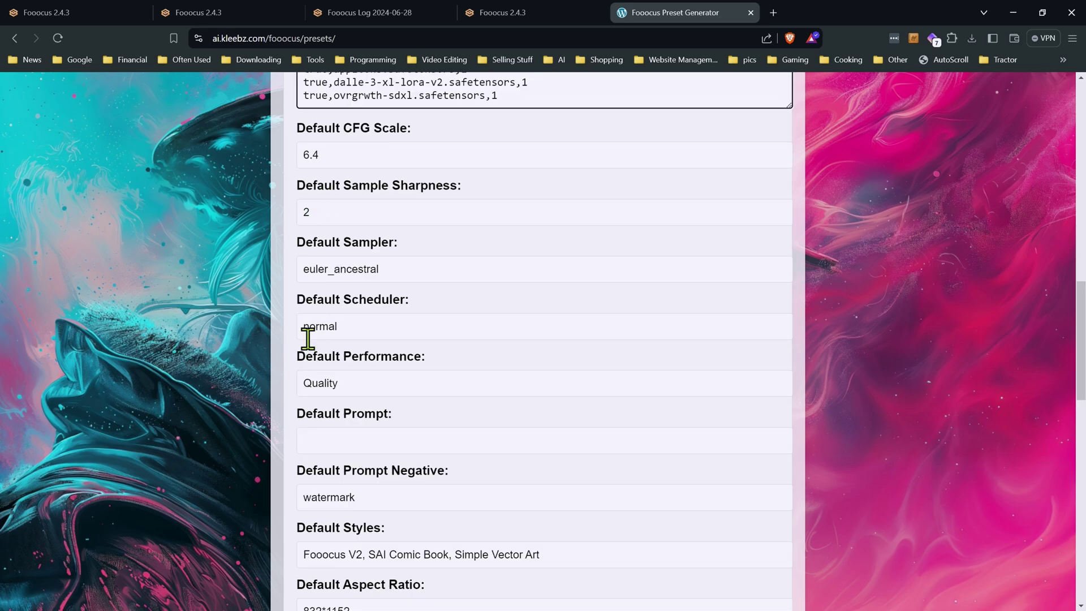
scroll(305, 340, down, 2)
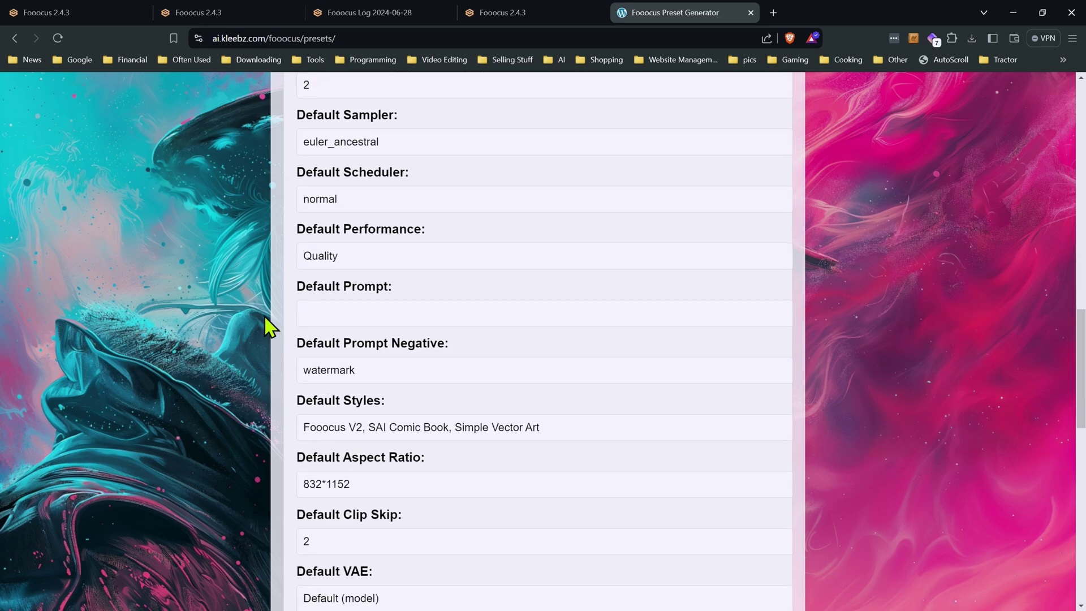
scroll(270, 327, down, 1)
click(354, 250)
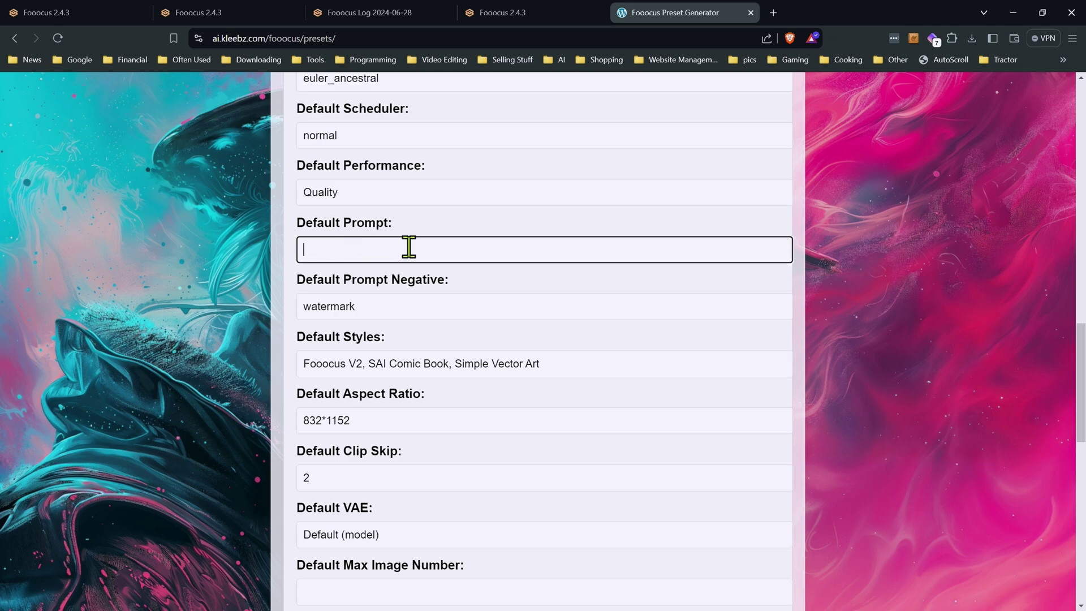
click(225, 327)
click(352, 250)
scroll(274, 272, up, 13)
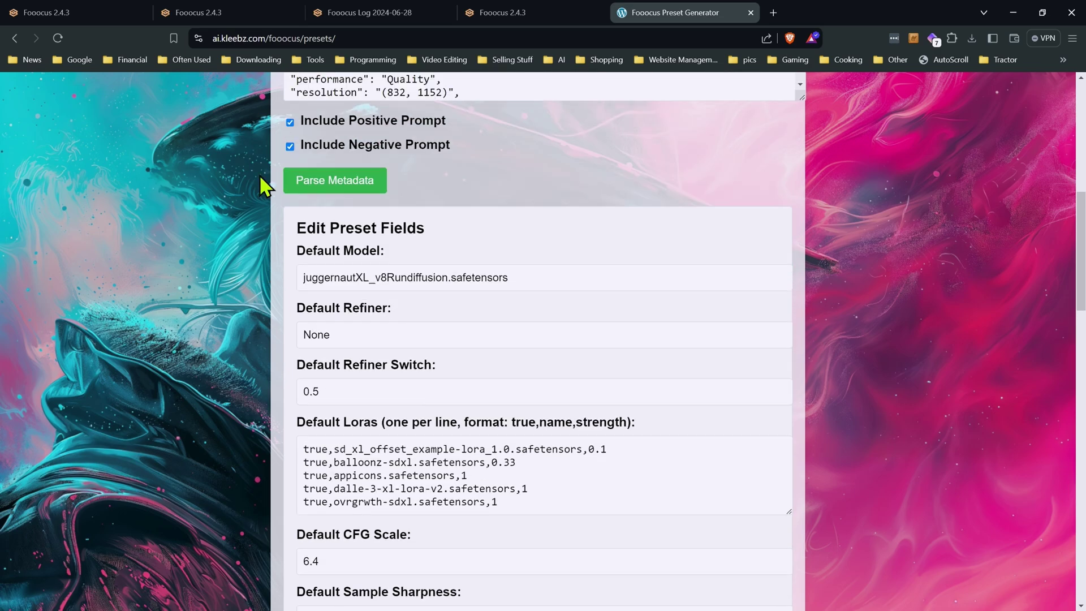
click(289, 311)
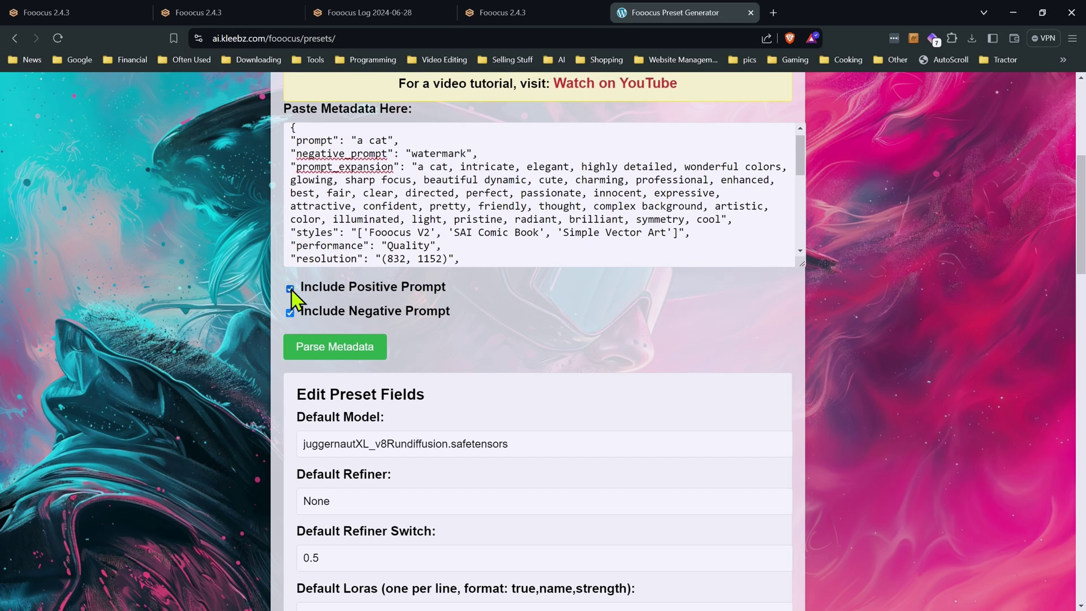
scroll(288, 294, down, 6)
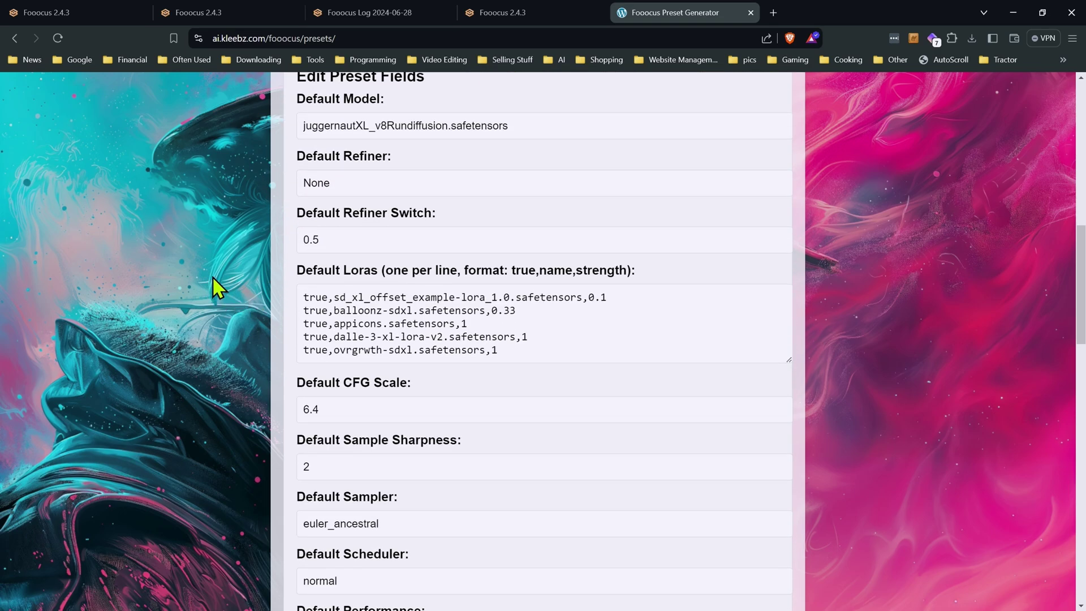
Review the output format choices and leave output format excluded from the preset.
scroll(212, 278, down, 8)
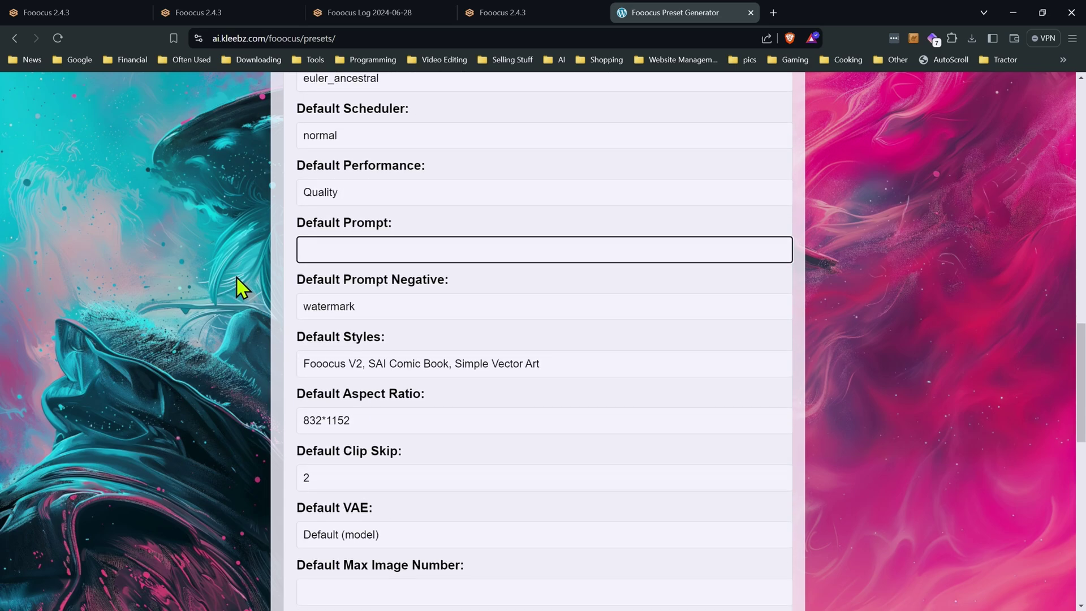
scroll(242, 288, down, 2)
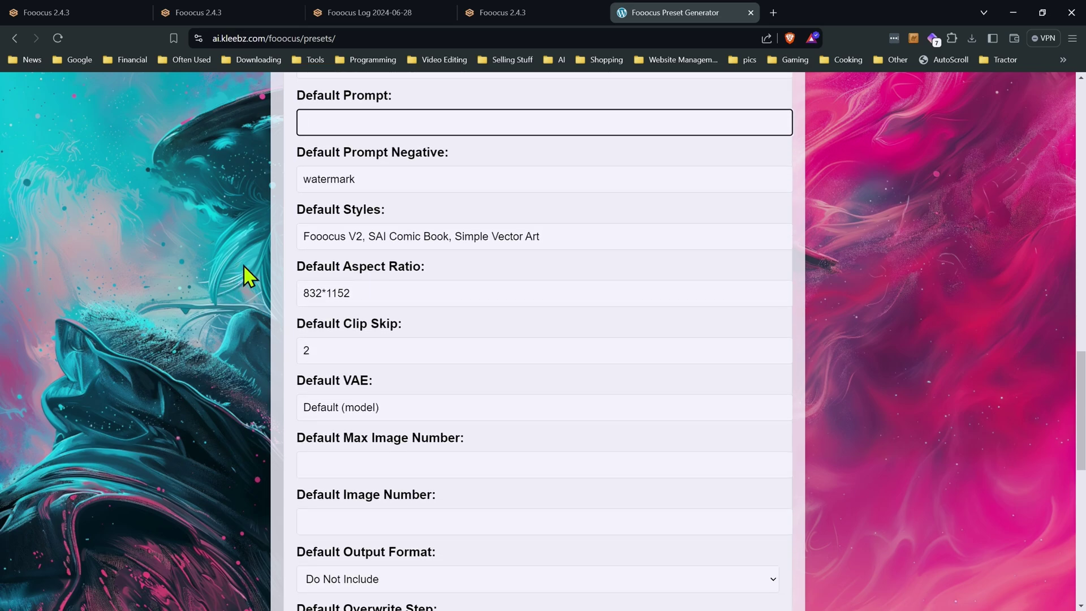
scroll(243, 265, down, 1)
scroll(244, 264, down, 1)
scroll(243, 263, down, 1)
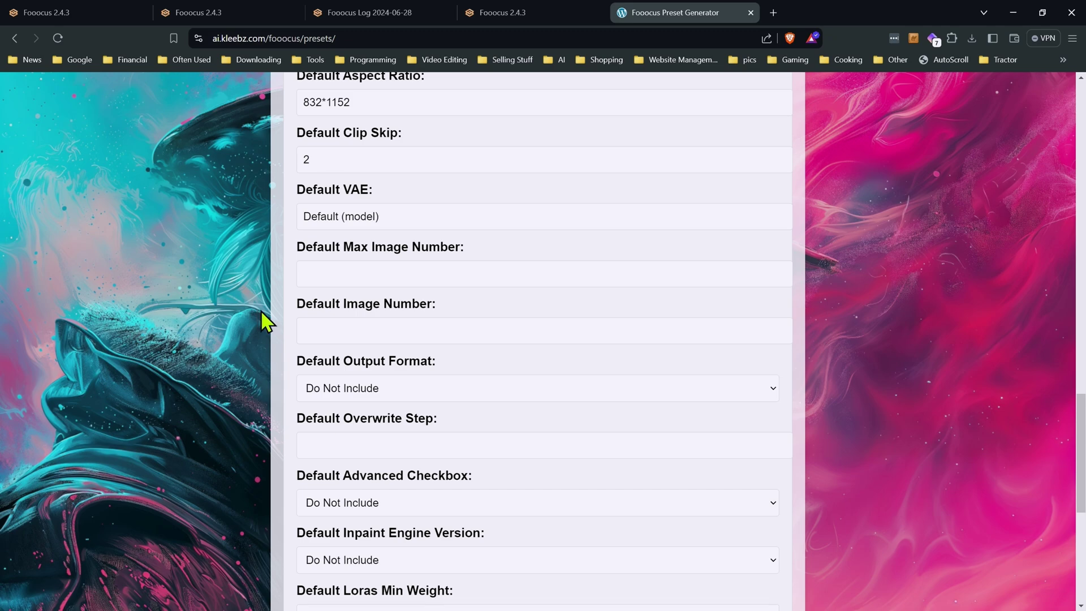
scroll(262, 323, down, 2)
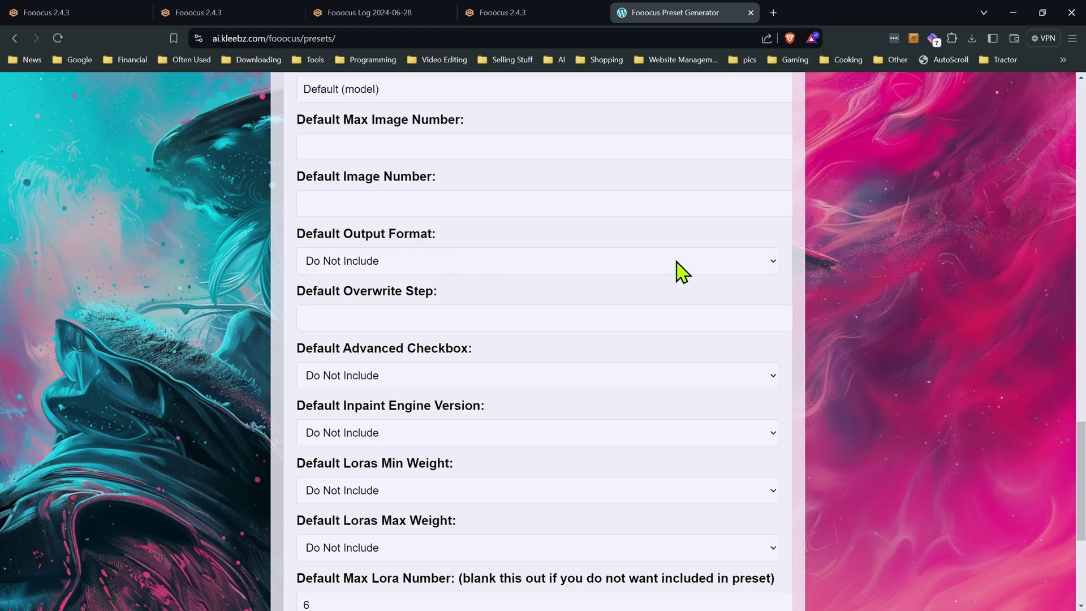
click(781, 266)
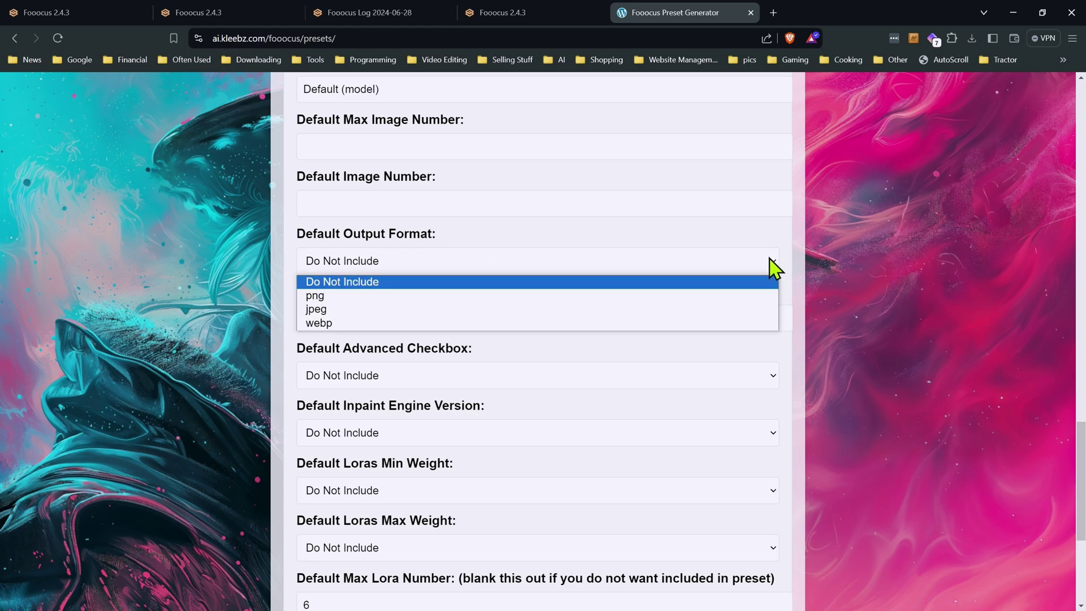
click(240, 240)
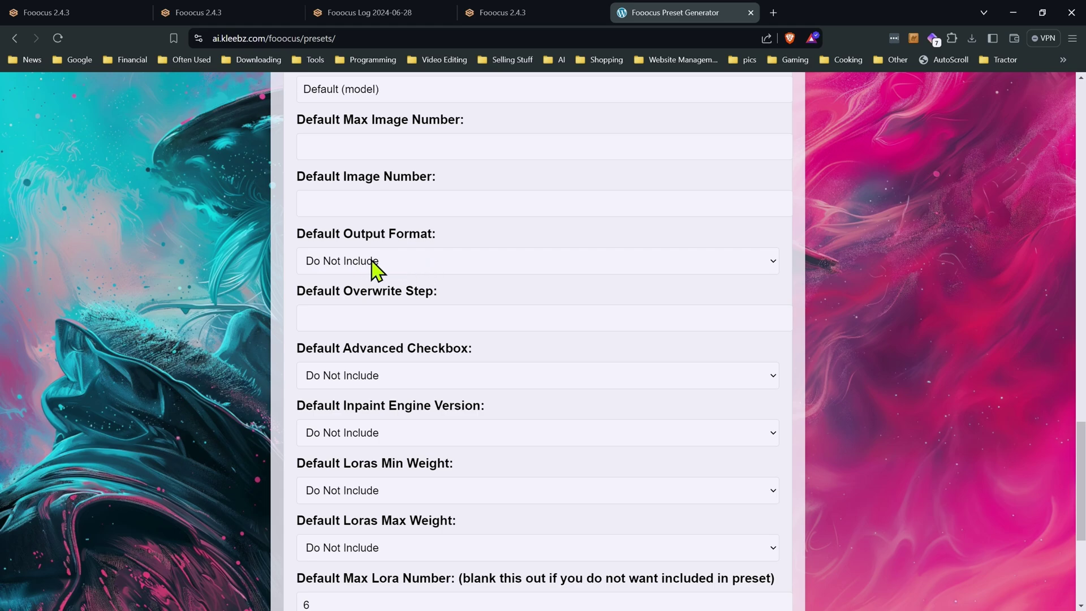
Set Default Advanced Checkbox to true.
scroll(206, 317, down, 1)
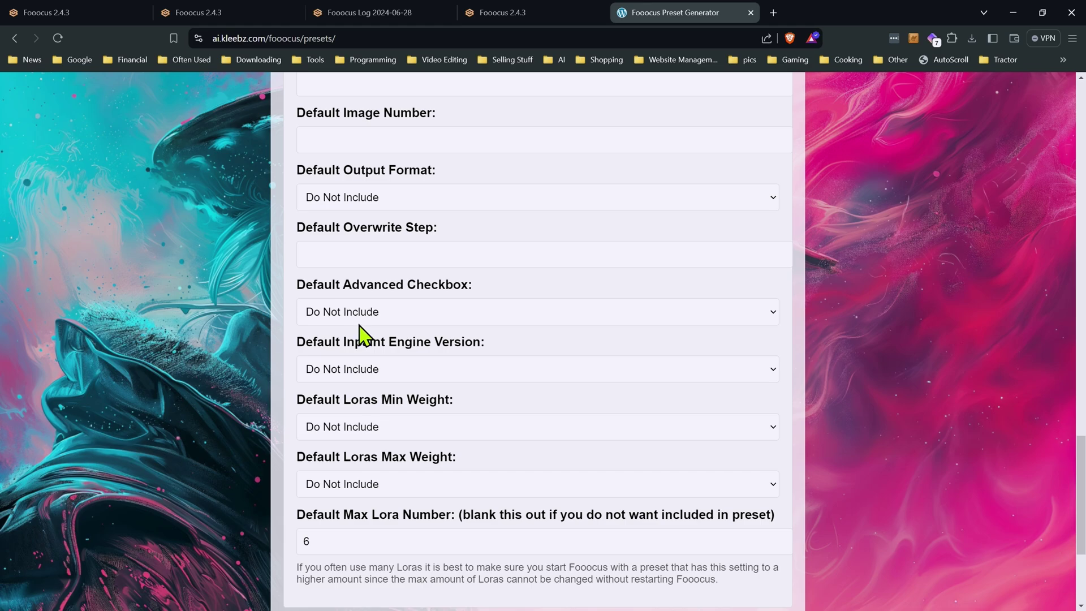
scroll(371, 405, down, 1)
click(385, 252)
click(369, 282)
Try Inpaint Engine Version v2.6, then revert it to Do Not Include.
click(378, 305)
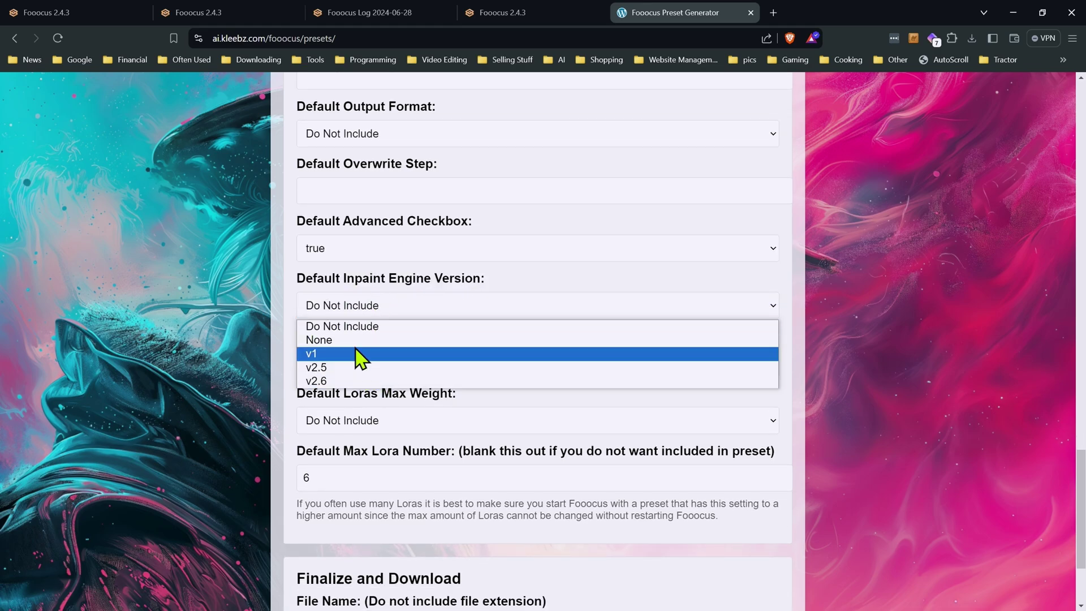
click(343, 381)
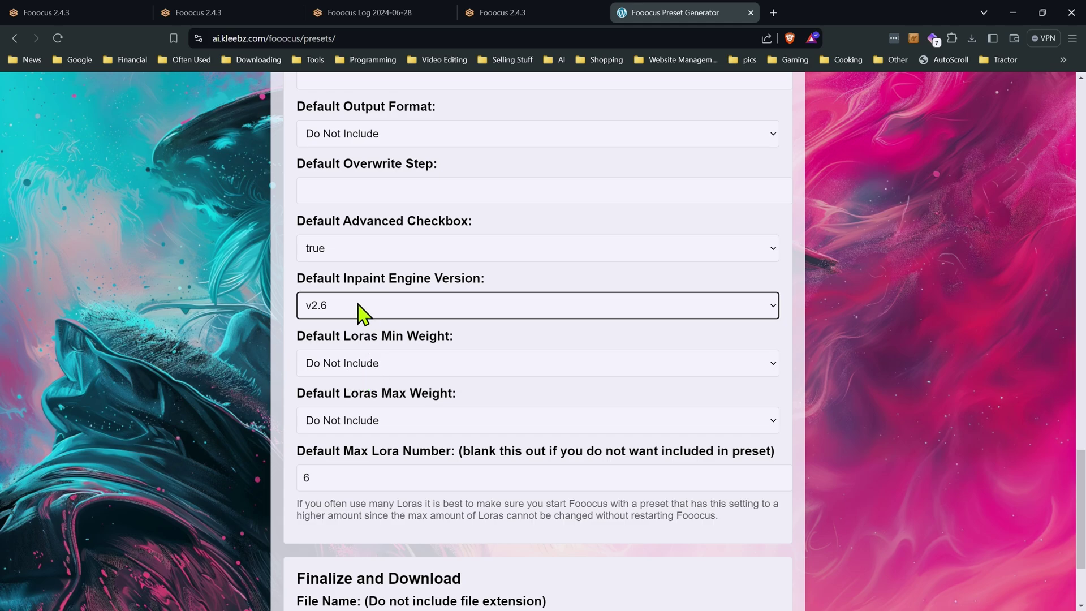
click(355, 309)
click(357, 324)
scroll(290, 425, down, 2)
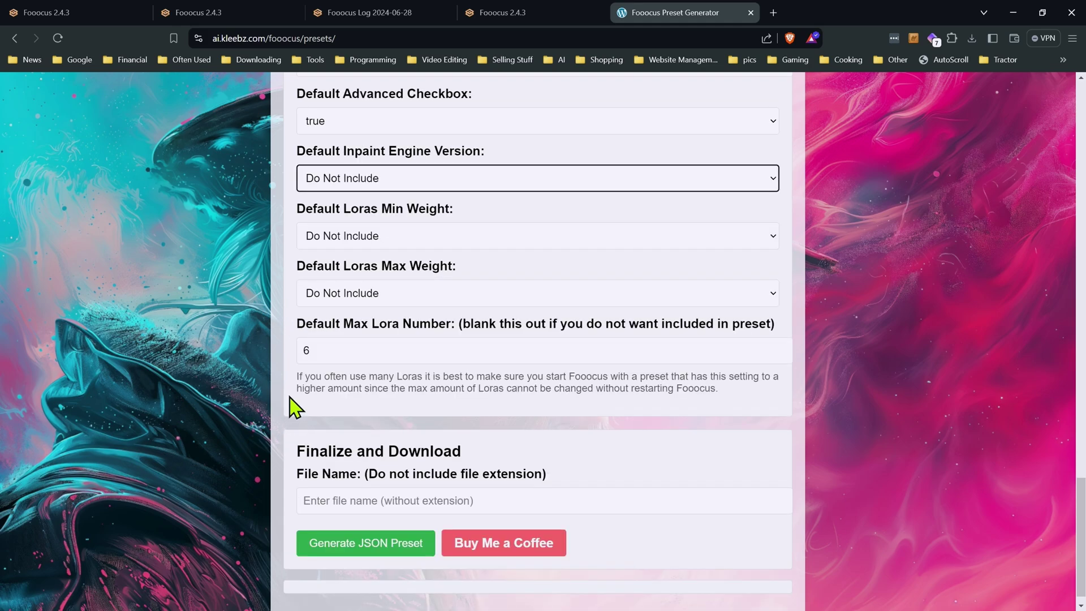
scroll(270, 358, up, 15)
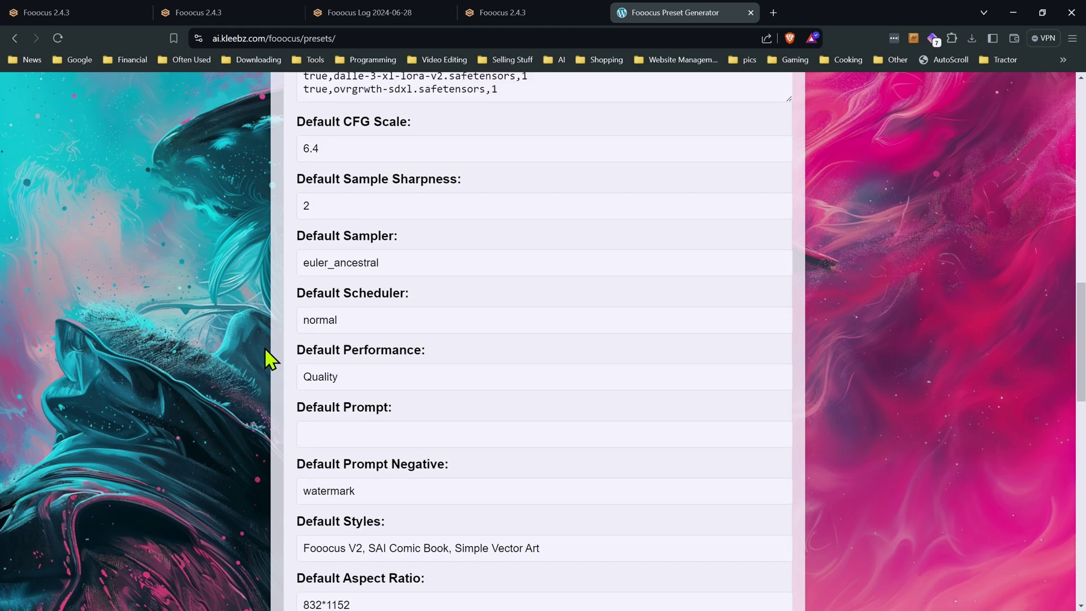
click(372, 262)
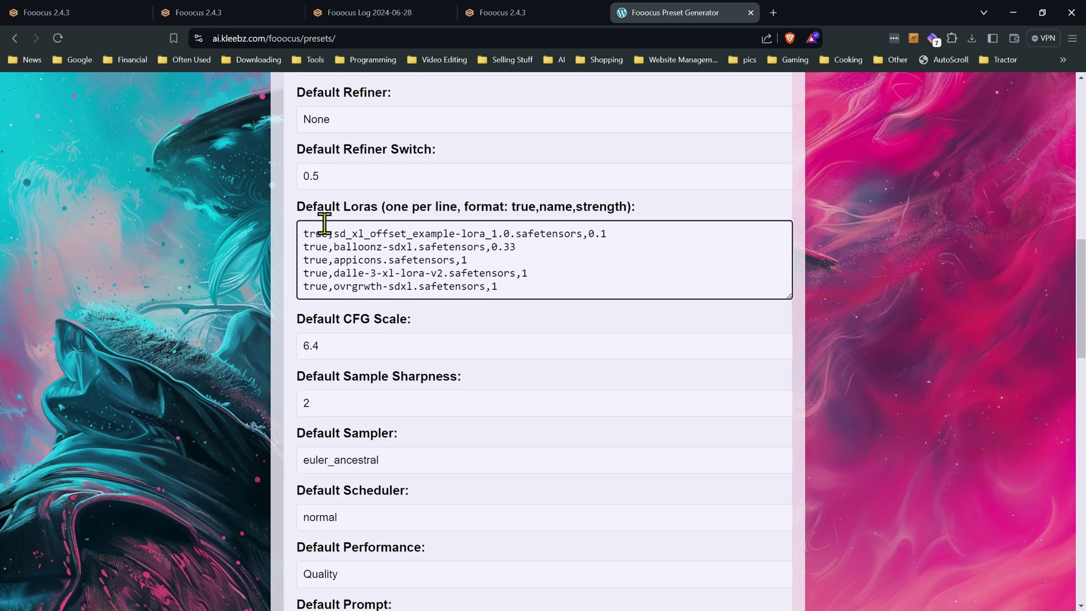
scroll(218, 364, down, 12)
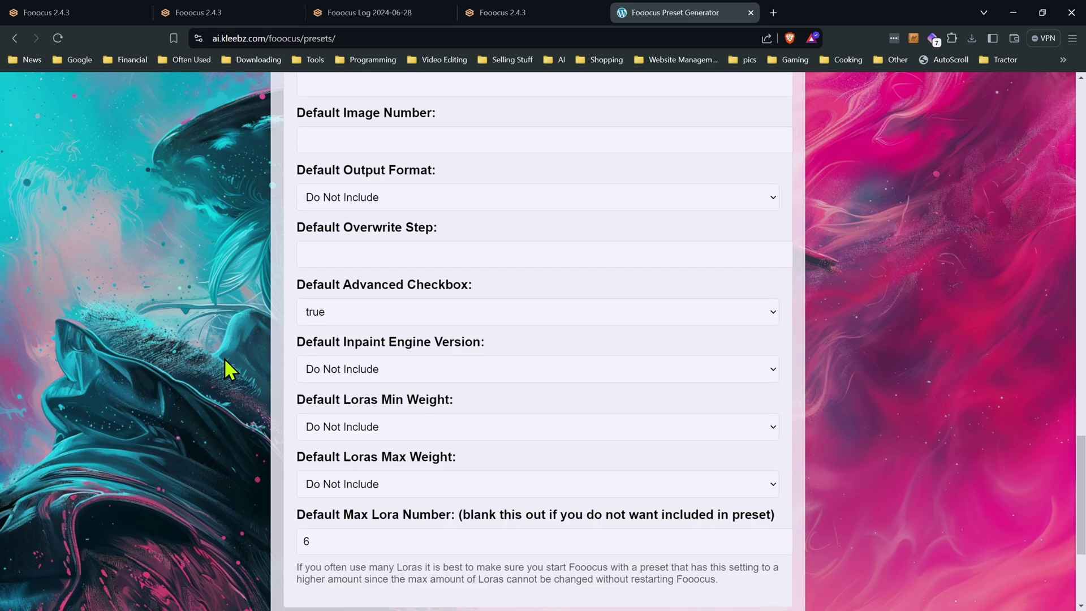
scroll(229, 370, down, 3)
click(347, 349)
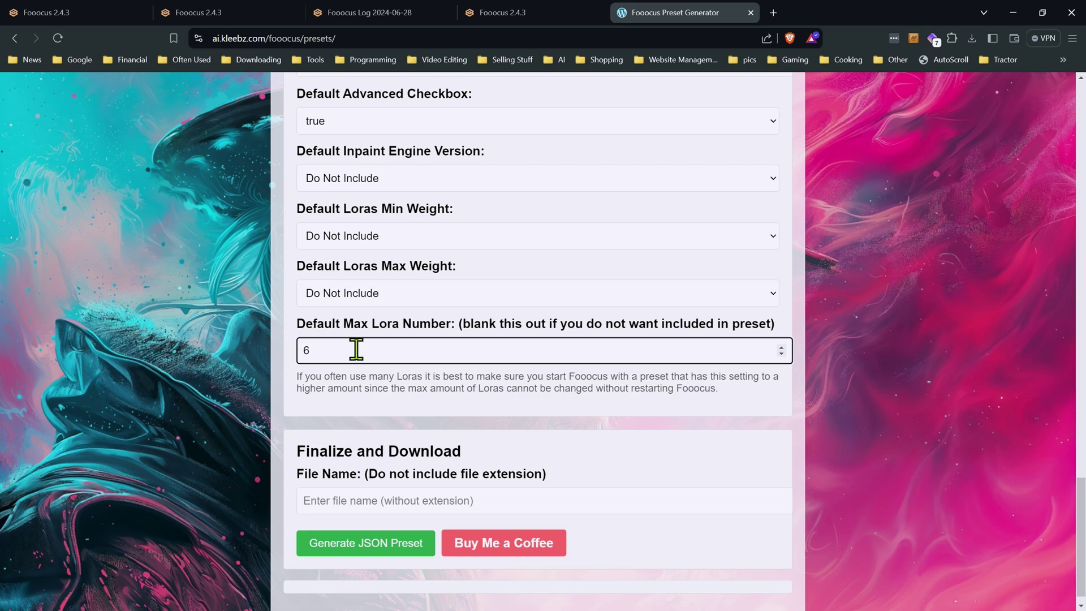
double_click(311, 350)
click(270, 354)
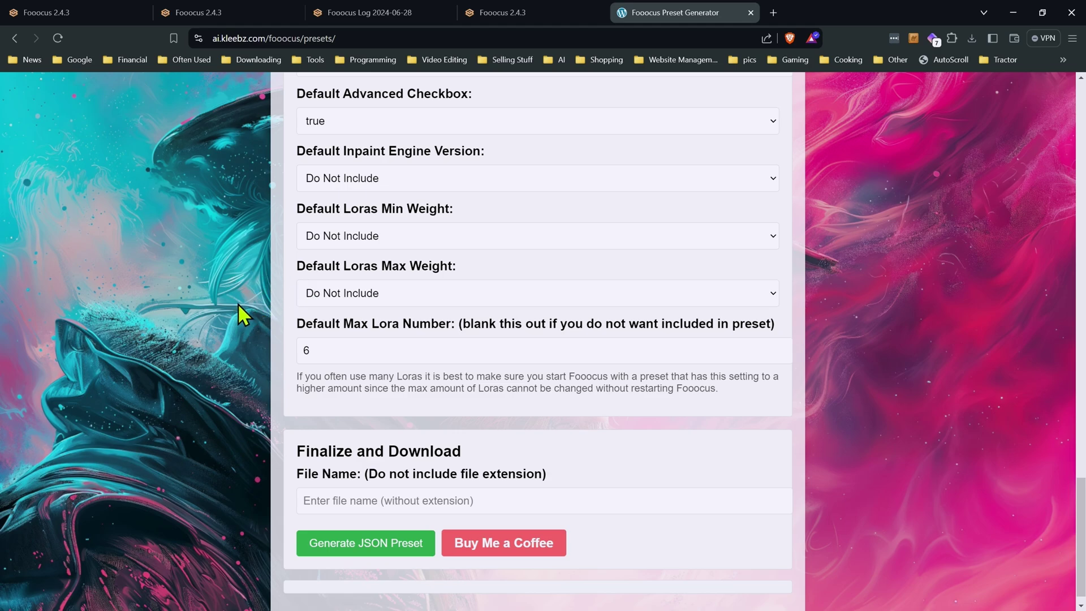
scroll(237, 303, up, 3)
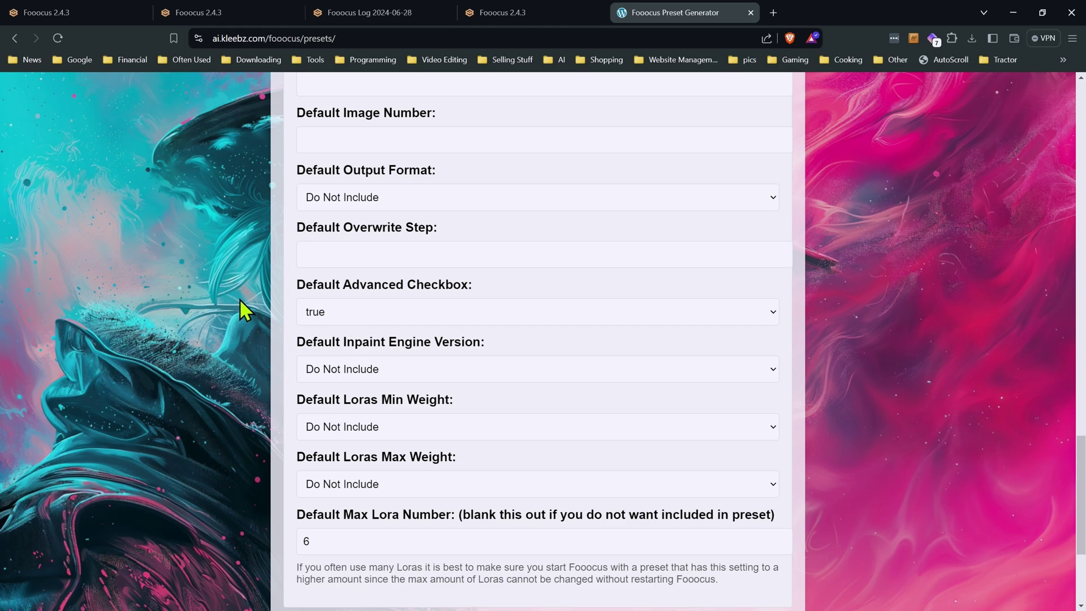
scroll(239, 299, up, 4)
scroll(231, 245, down, 8)
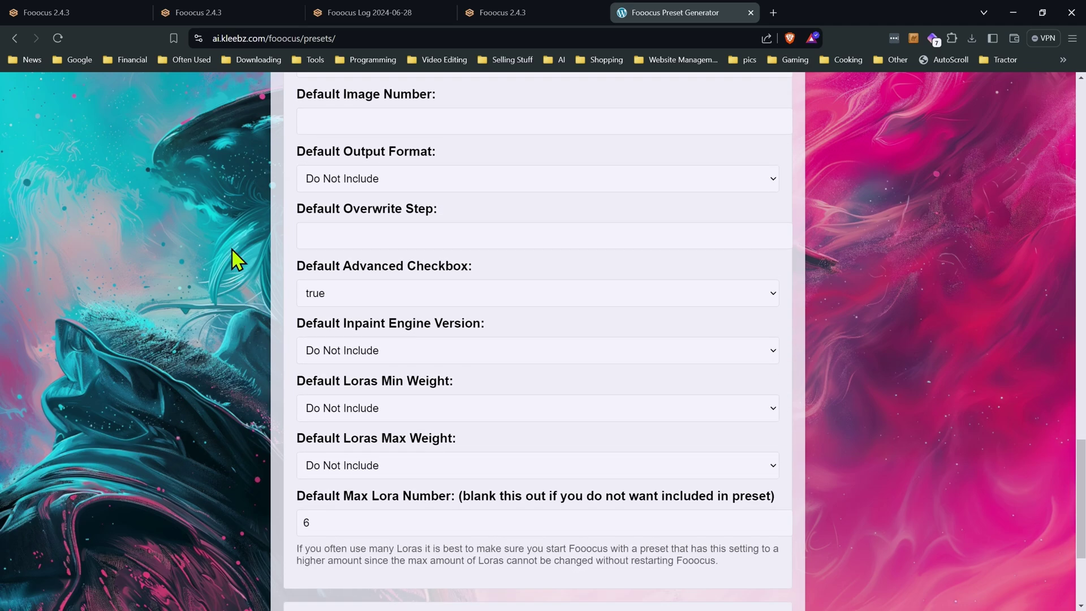
Enter file name 'cat', generate the JSON preset, and review its CFG 6.4 and default_max_lora_number 6.
click(396, 482)
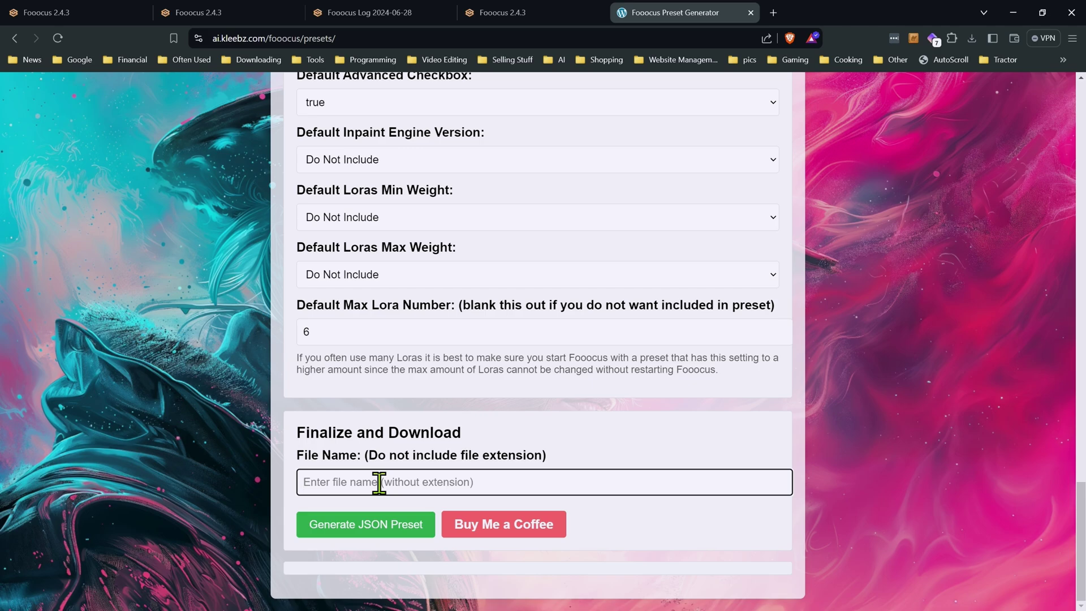
text(cat)
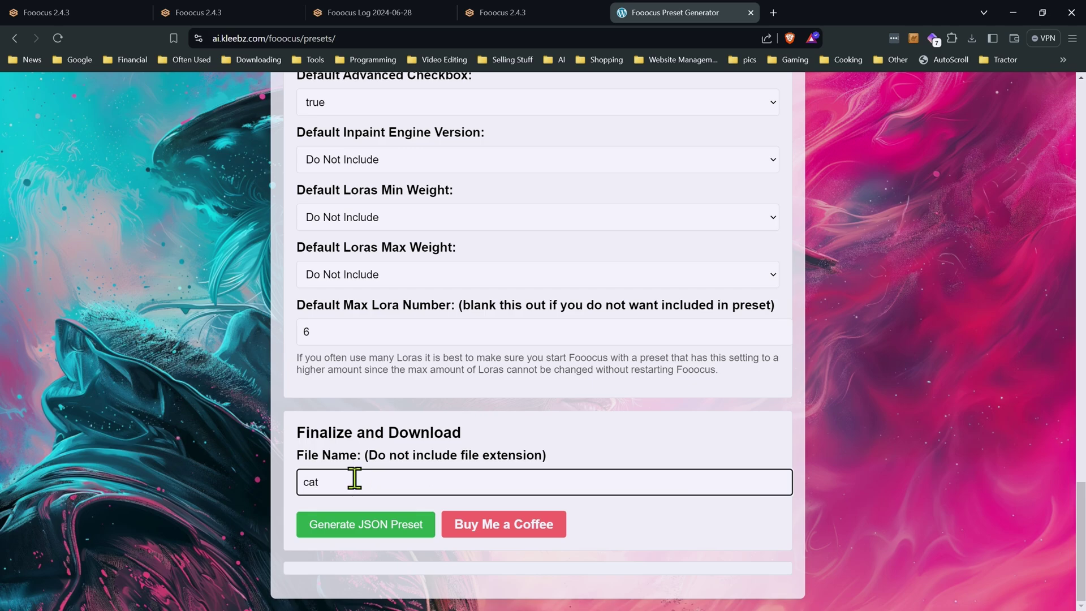
click(141, 487)
click(393, 529)
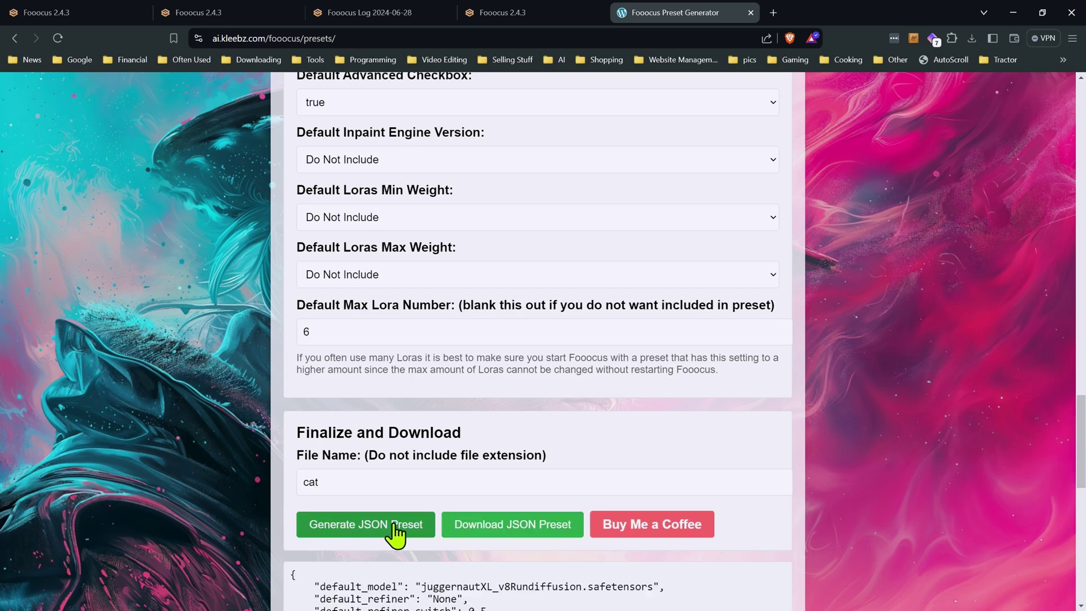
scroll(390, 534, down, 3)
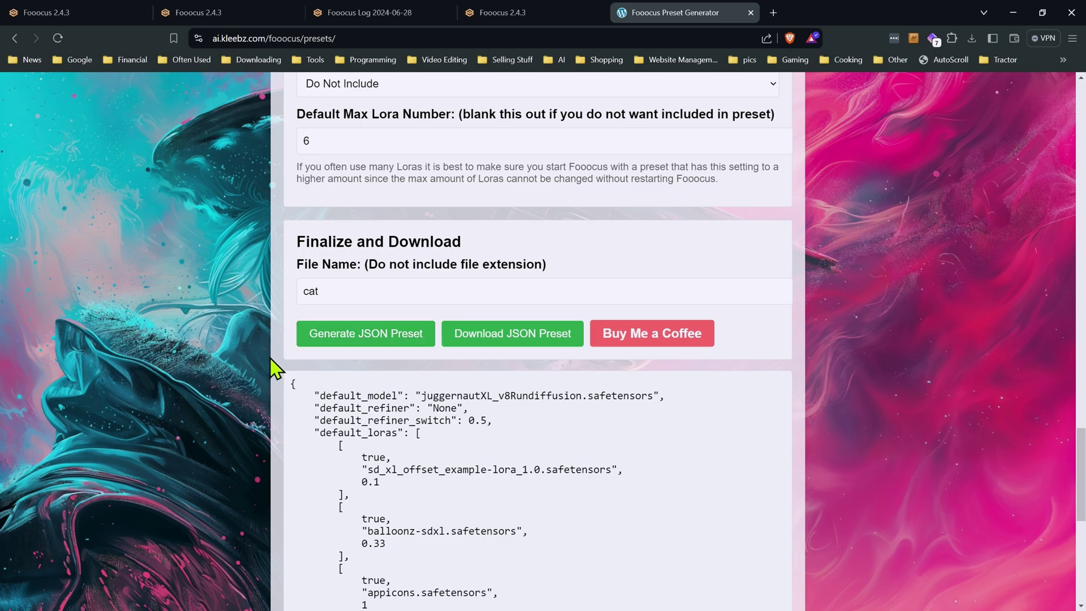
scroll(369, 419, down, 4)
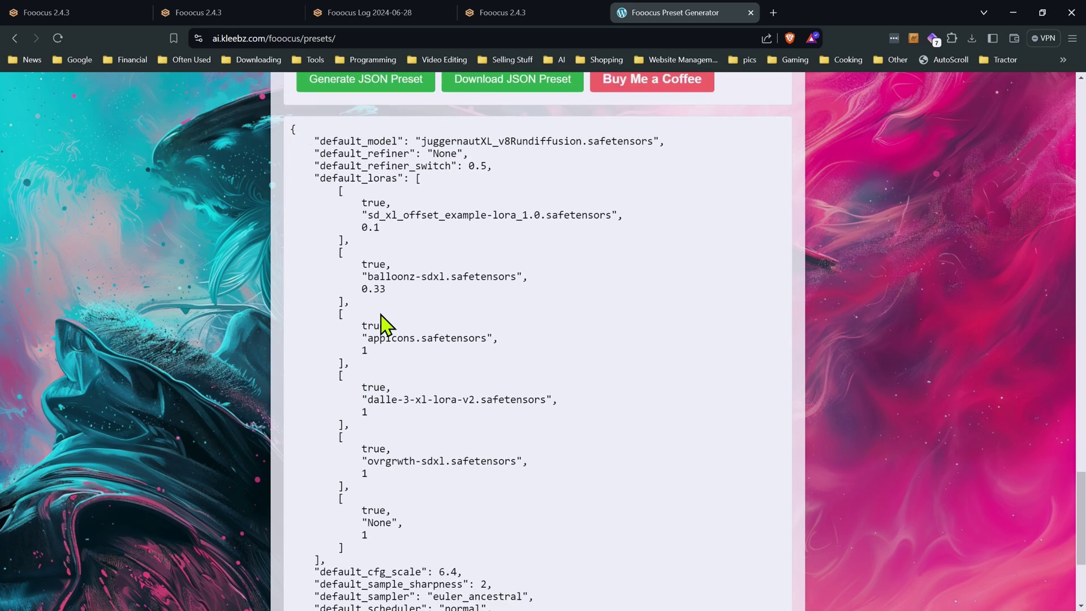
scroll(383, 334, down, 2)
scroll(383, 427, down, 2)
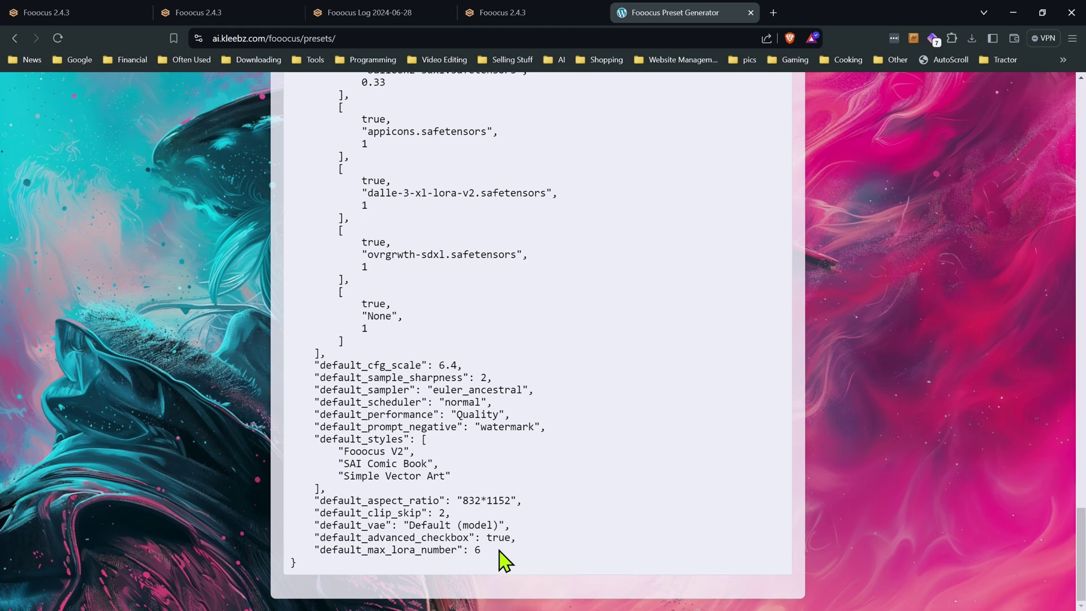
scroll(461, 347, up, 6)
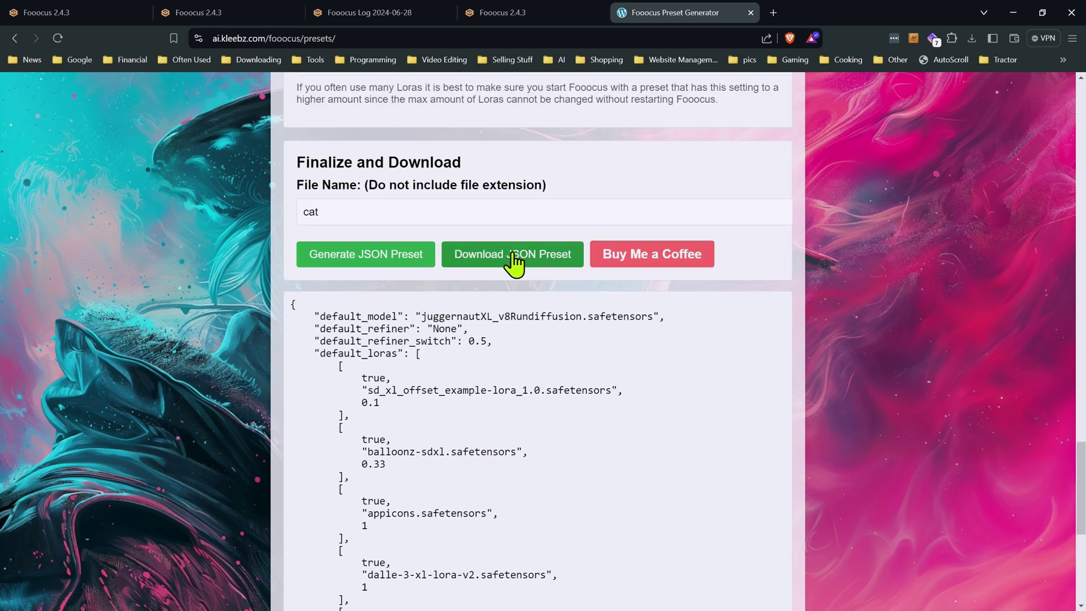
Download the preset as cat.json into the F:\fooocus temp\Fooocus\presets folder.
click(527, 260)
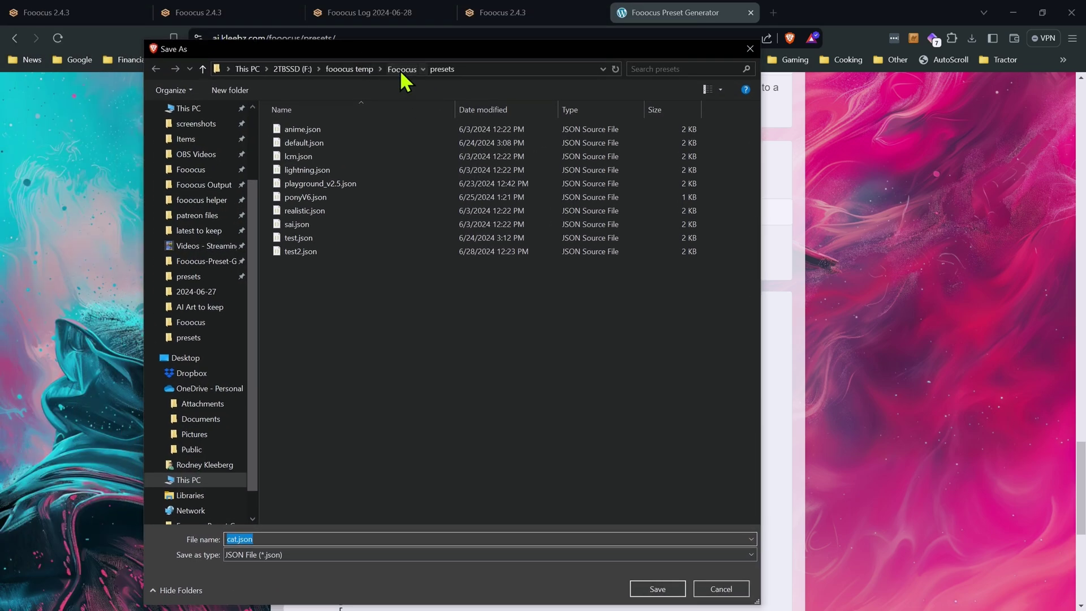
click(401, 69)
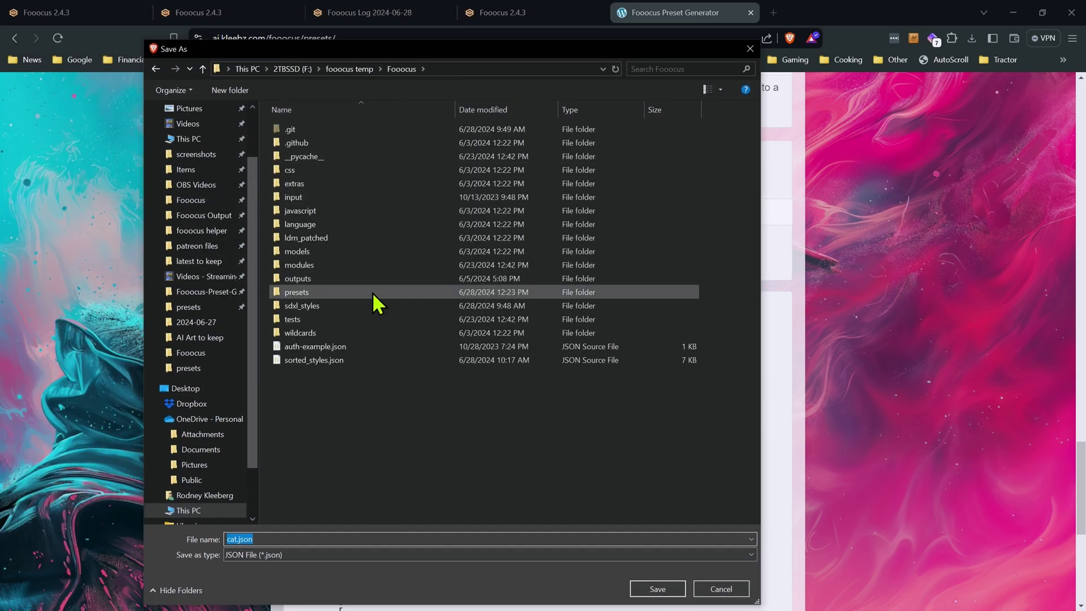
double_click(318, 292)
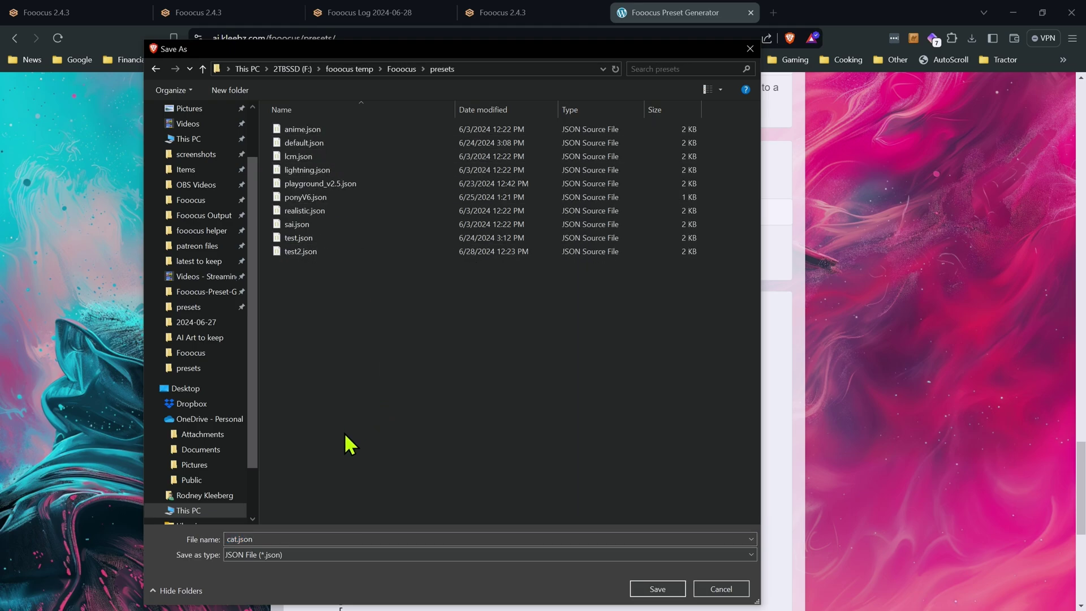
click(658, 591)
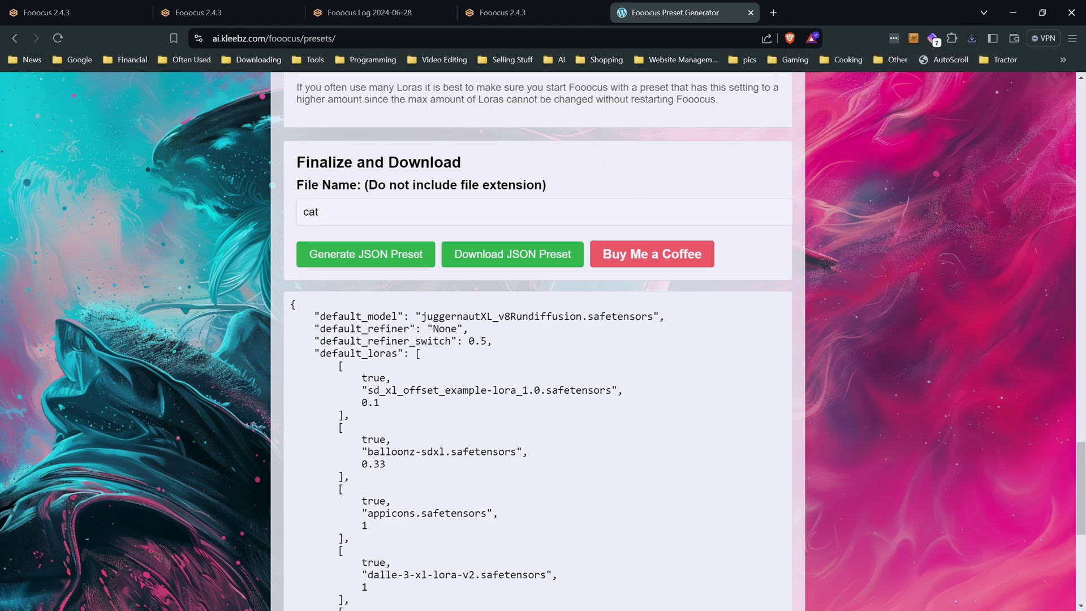
Return to the Fooocus interface and check the preset list without changing the initial preset.
click(528, 12)
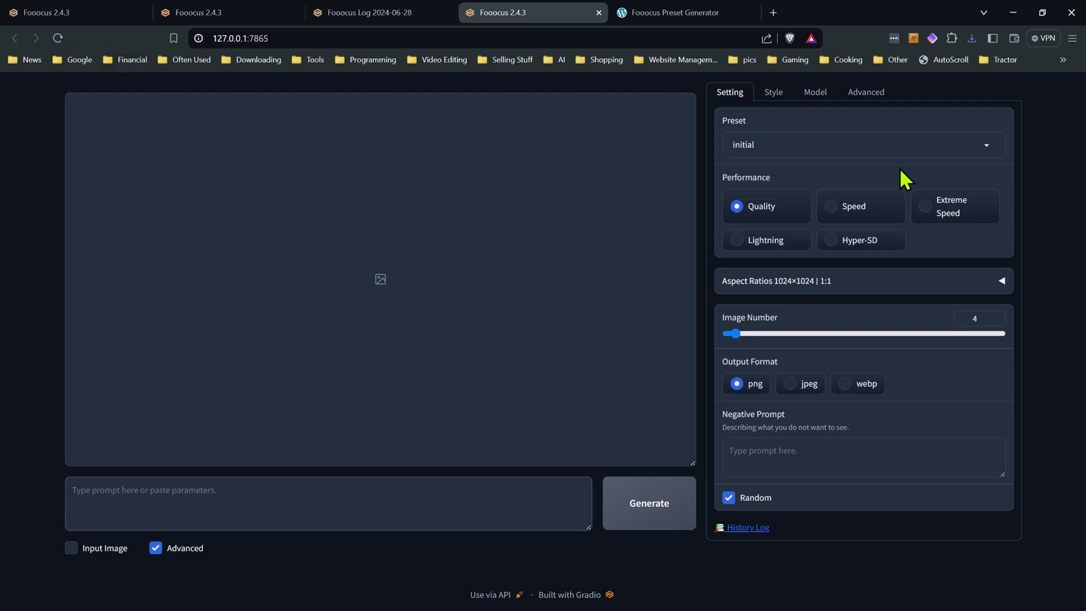
click(987, 146)
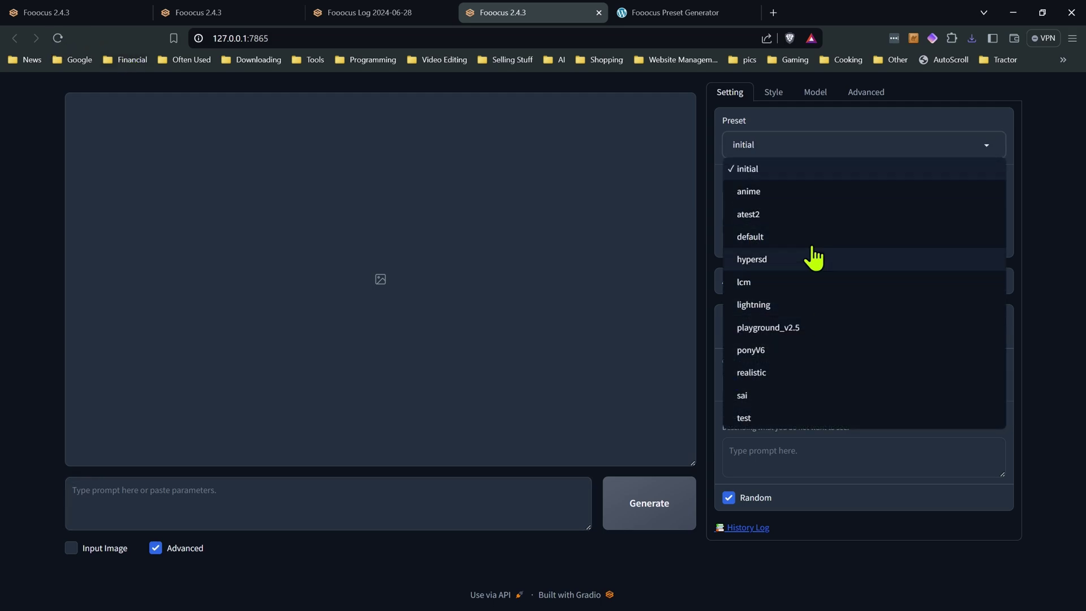
click(1069, 236)
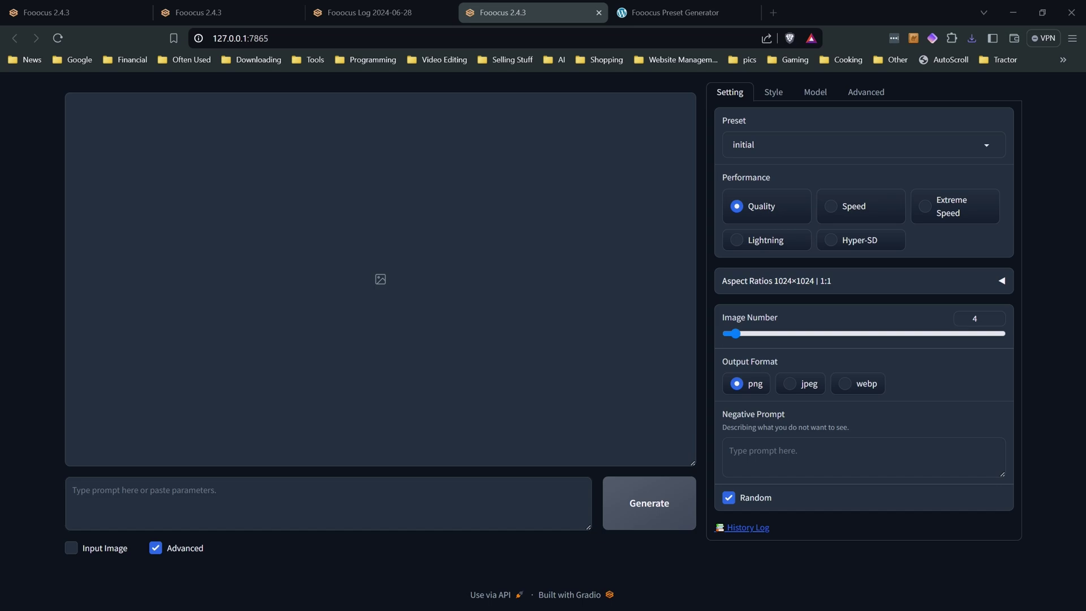
click(1044, 282)
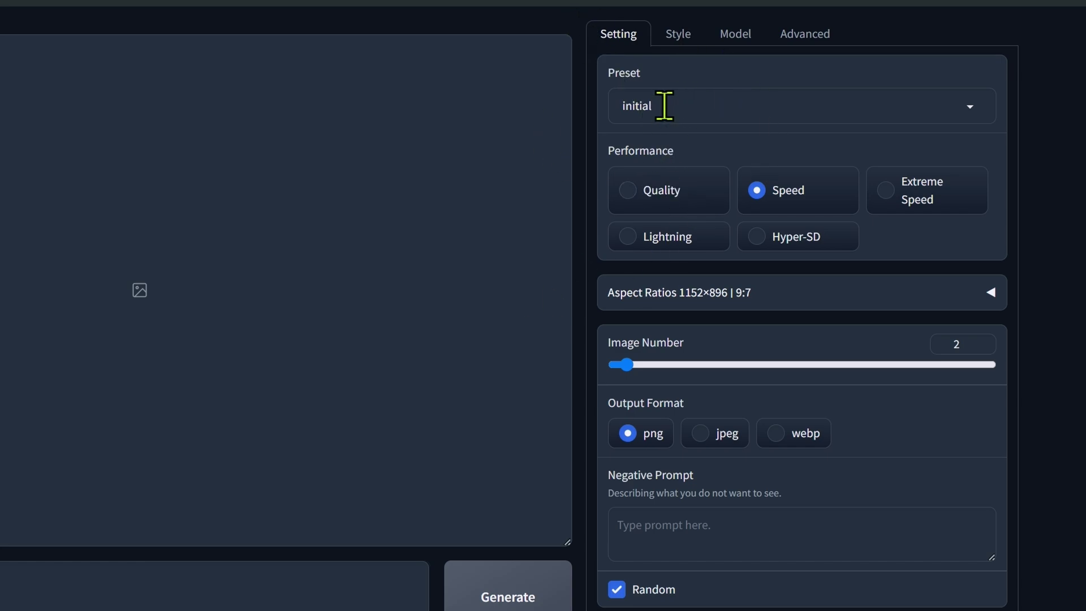
Load the cat preset, check its Style and Model tabs, and return to Setting.
click(951, 104)
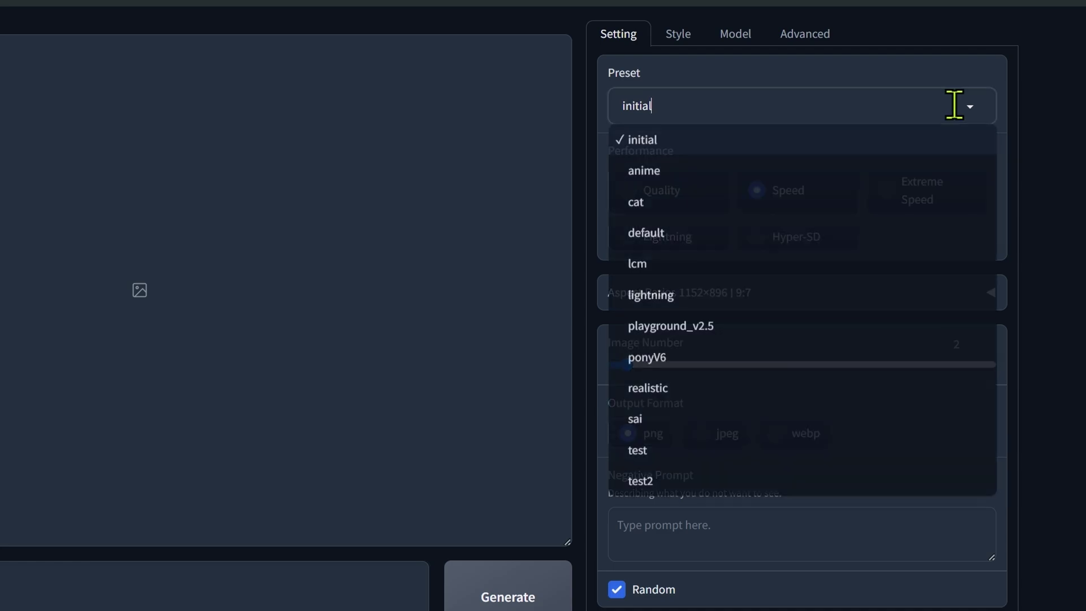
click(662, 205)
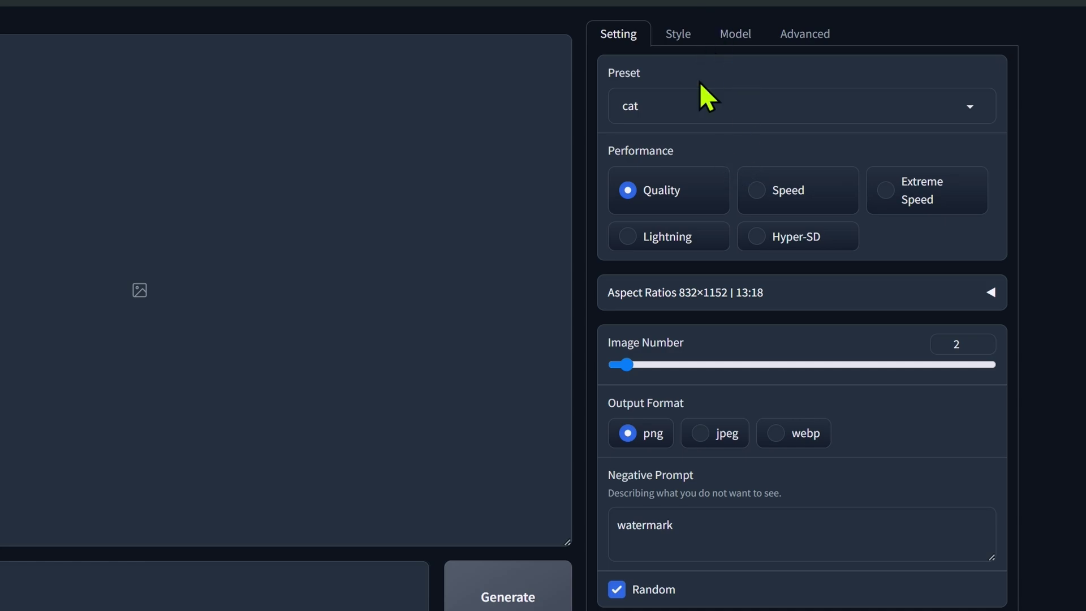
click(686, 36)
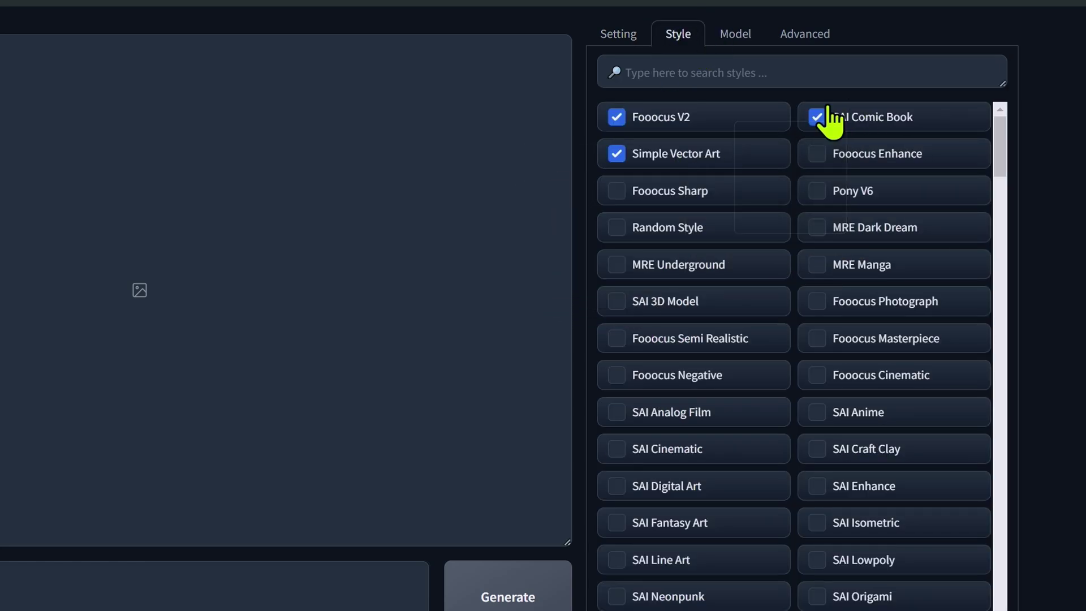
click(741, 38)
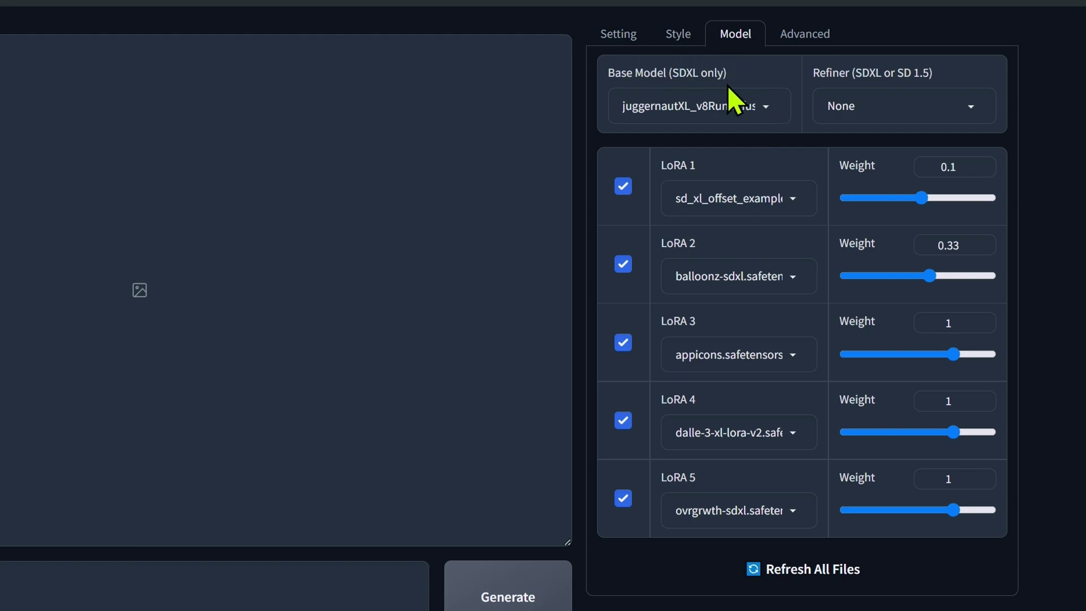
click(618, 35)
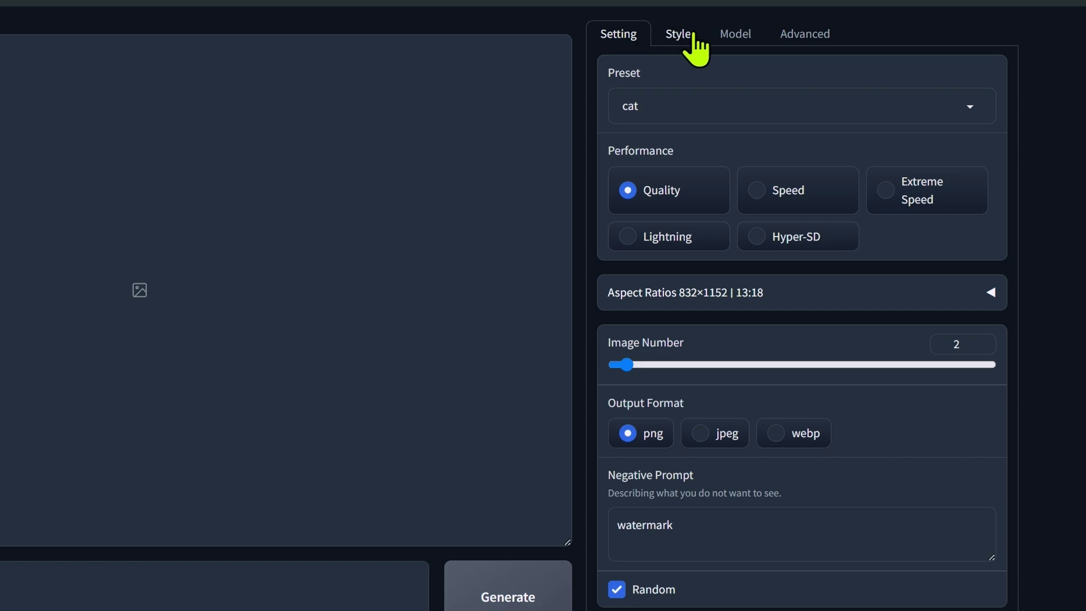
Review the cat preset's five enabled LoRAs, including appicons.safetensors at weight 1, on the Model tab.
click(737, 37)
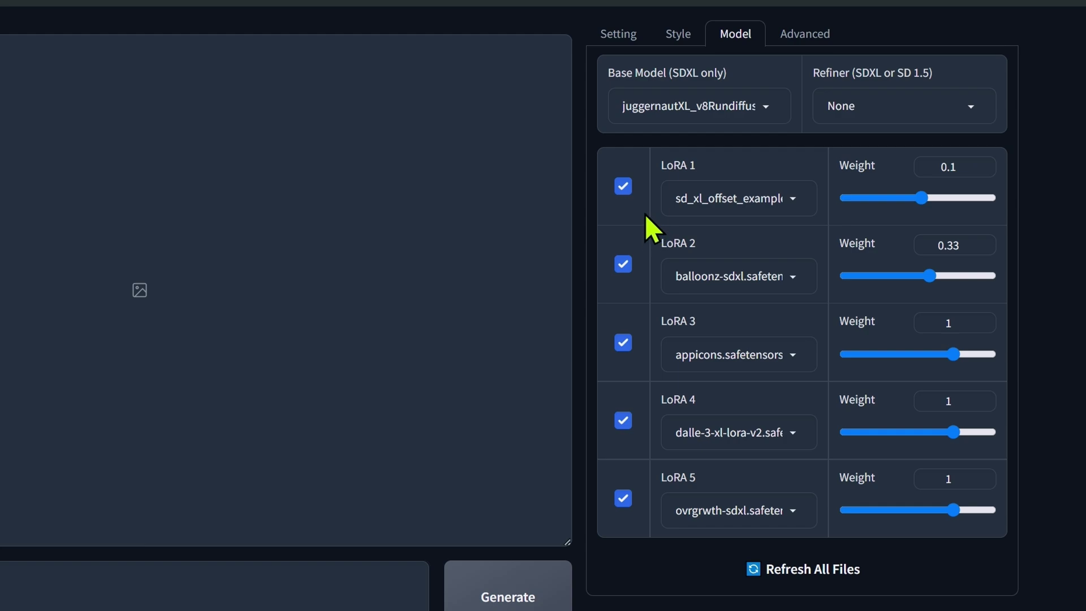
click(621, 35)
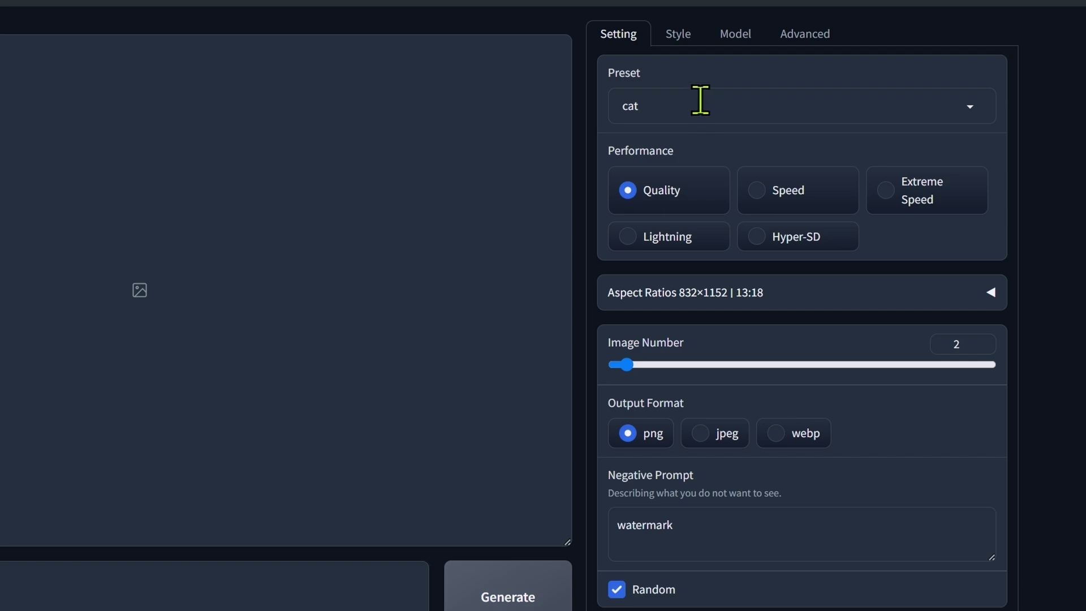
click(736, 33)
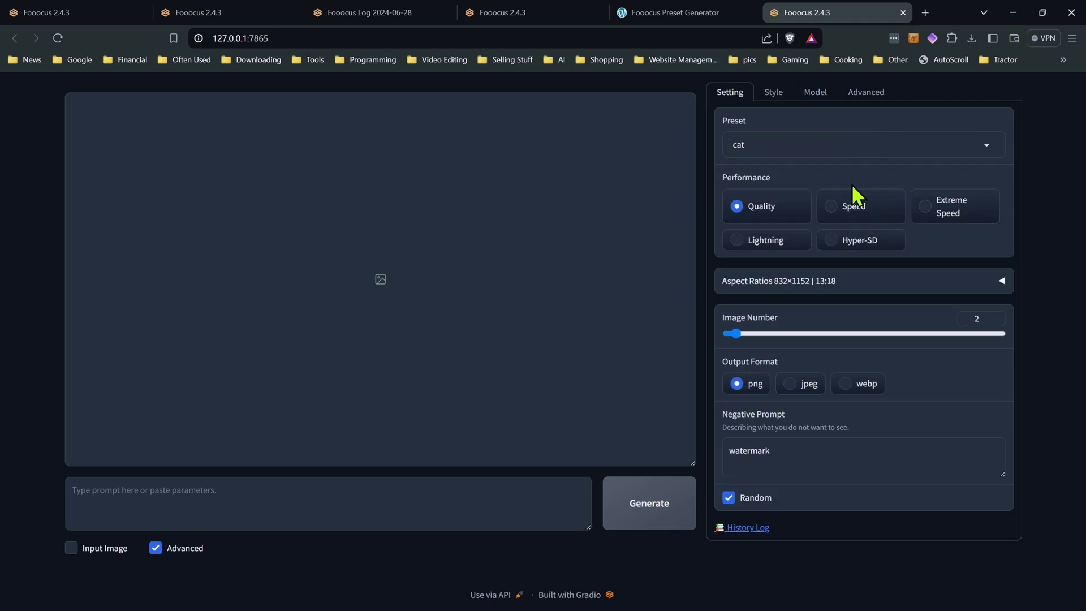
Reselect cat as the preset and recheck its juggernautXL_v8Rundiffusion model and five LoRA weights.
click(833, 144)
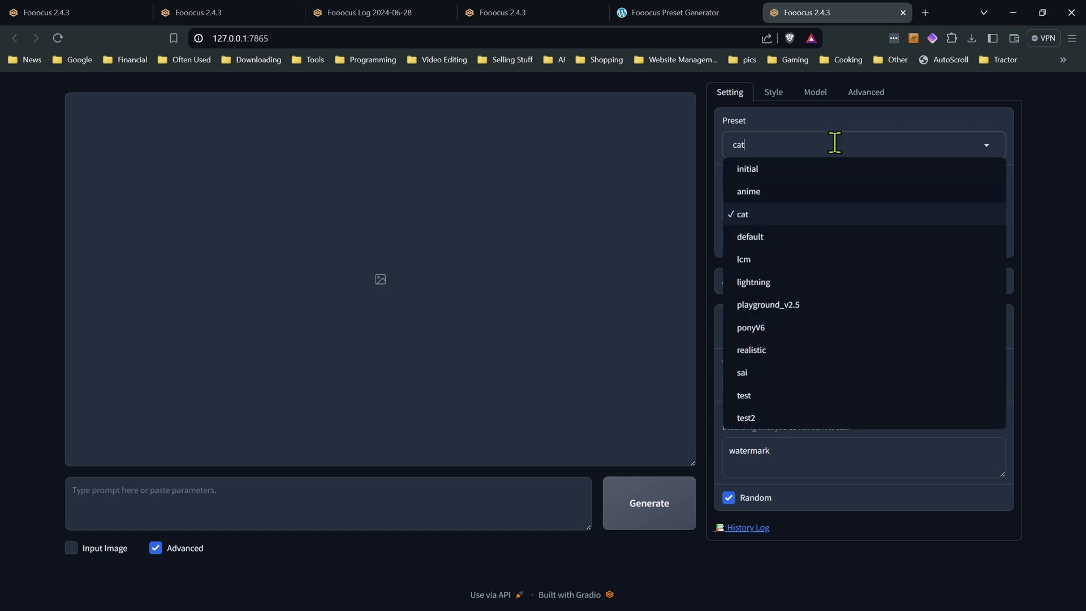
click(782, 225)
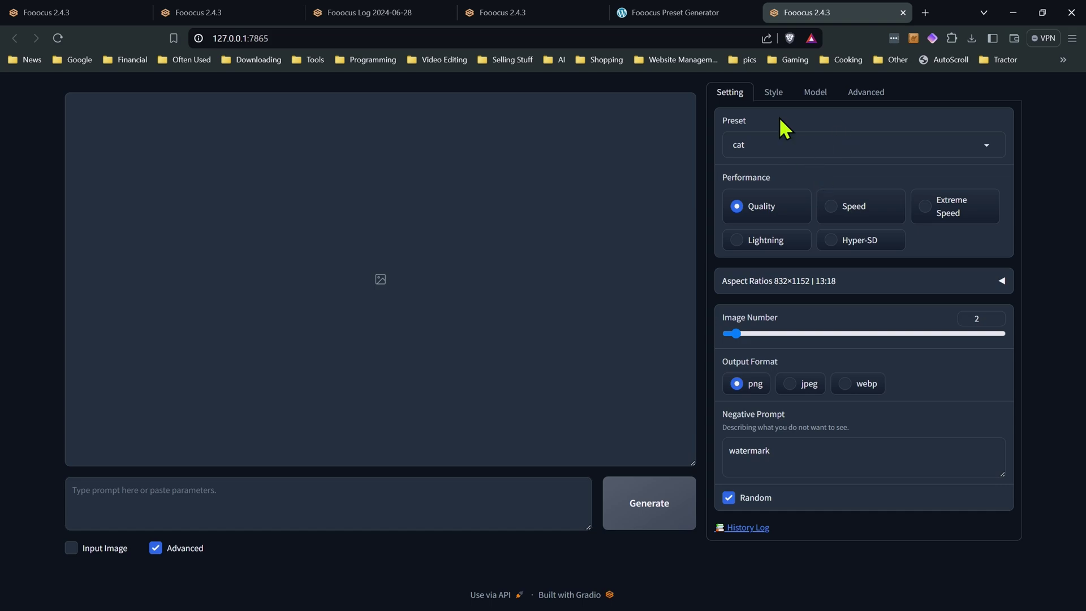
click(813, 96)
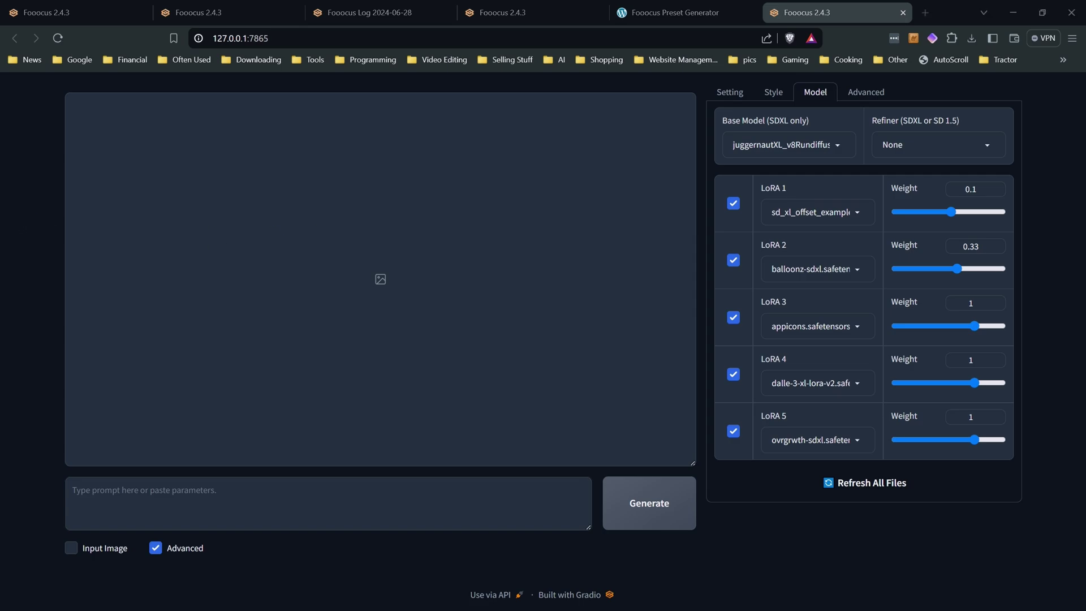
Open run.bat from the fooocus temp folder in Notepad using Edit.
click(12, 138)
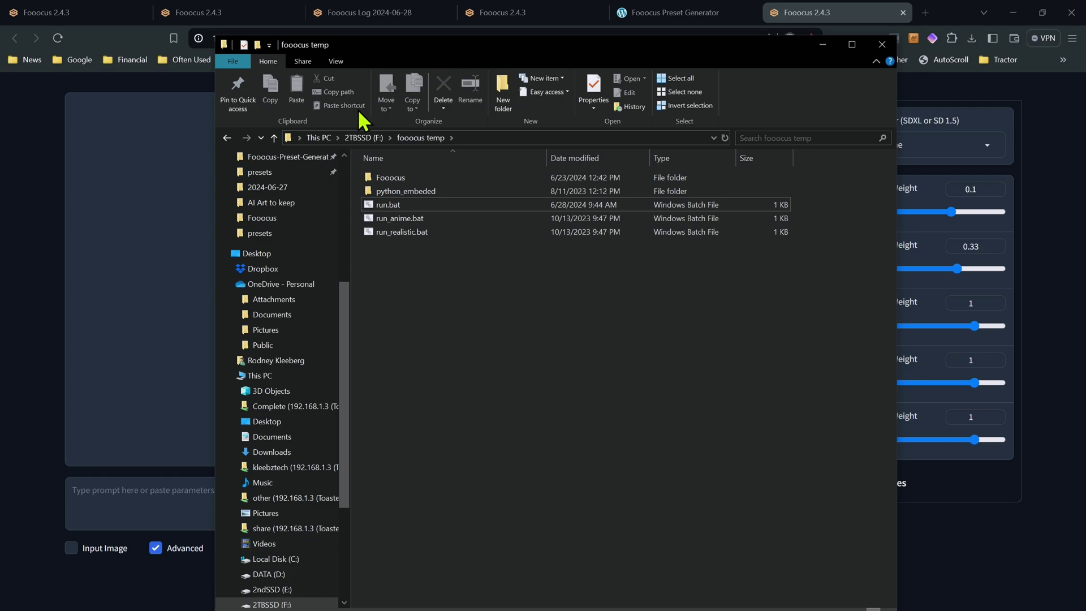
click(407, 179)
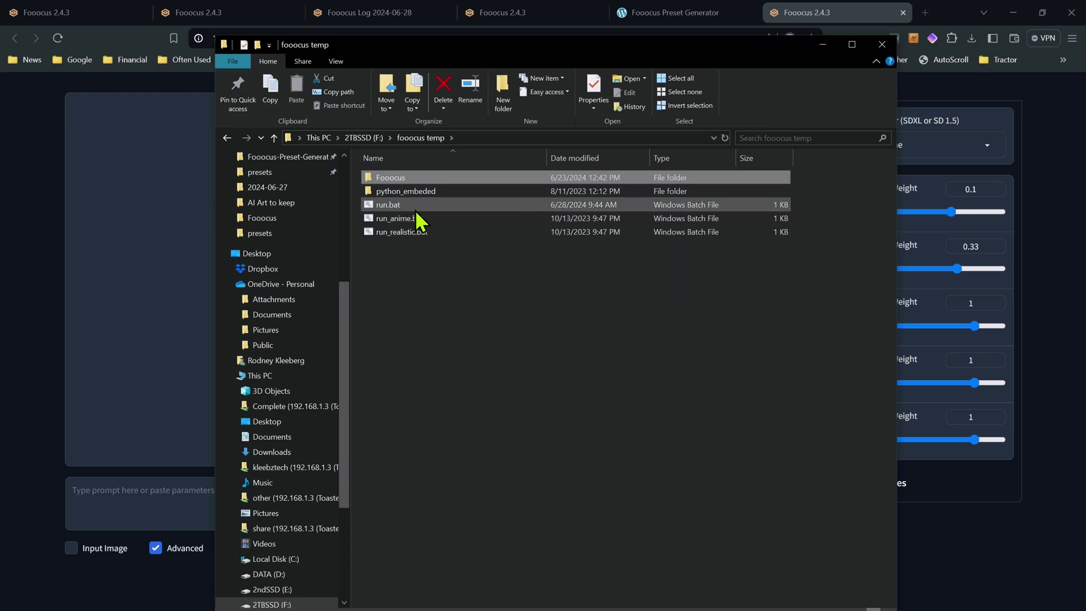
click(420, 222)
right_click(418, 205)
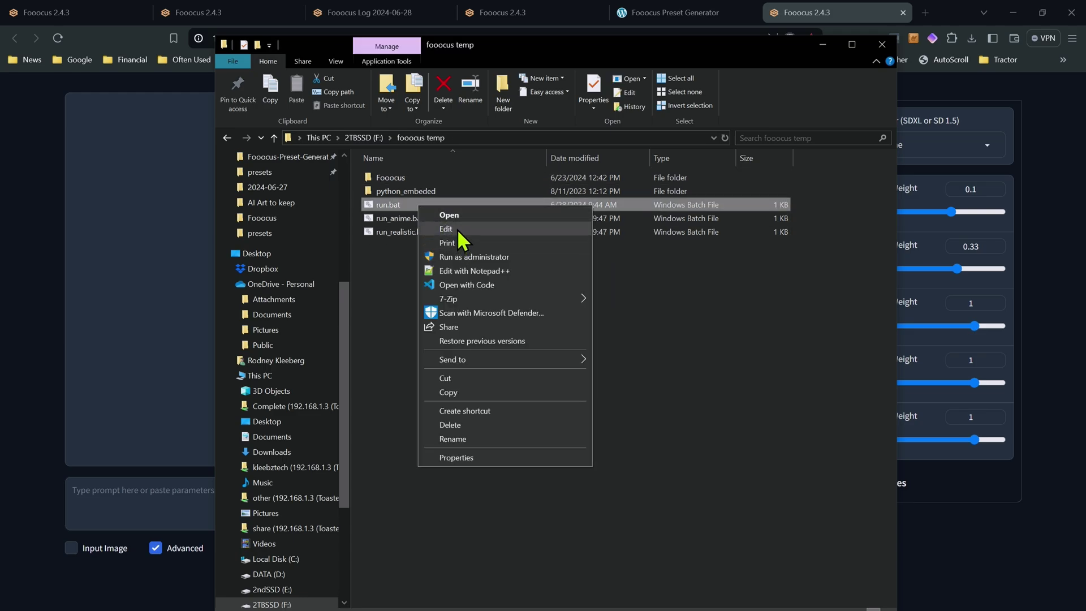
click(453, 229)
Append ' --preset cat' to the end of the launch line in Notepad.
drag(404, 264, 369, 145)
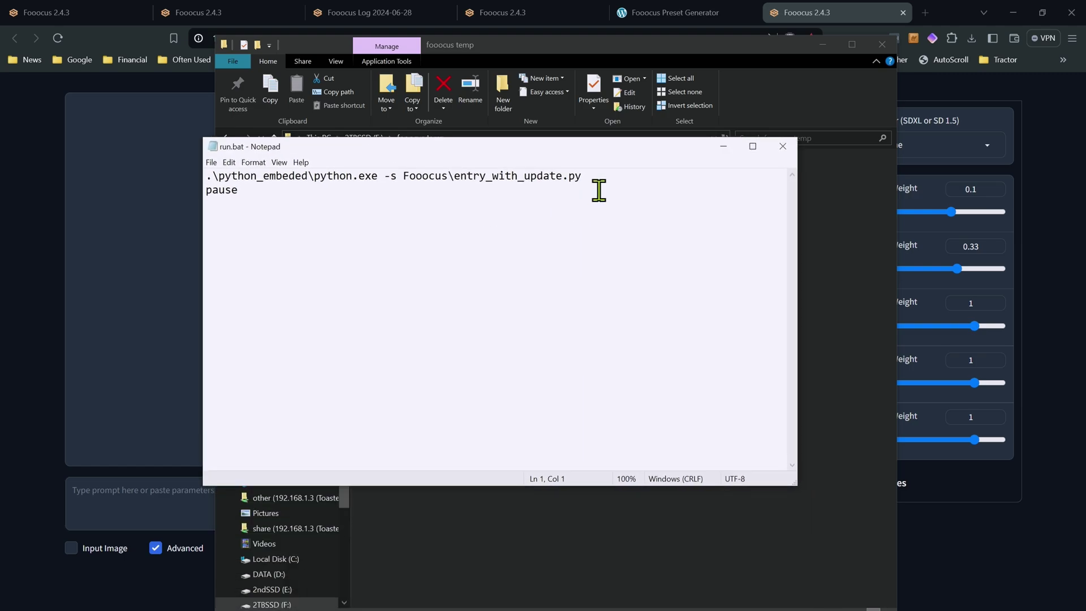
click(608, 177)
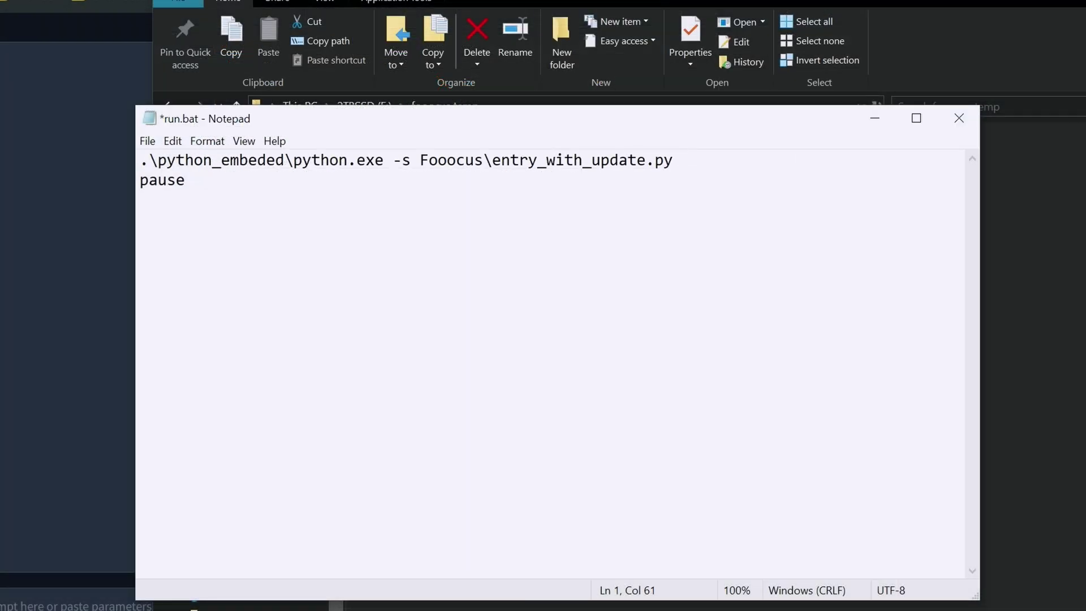
text(--preset cat)
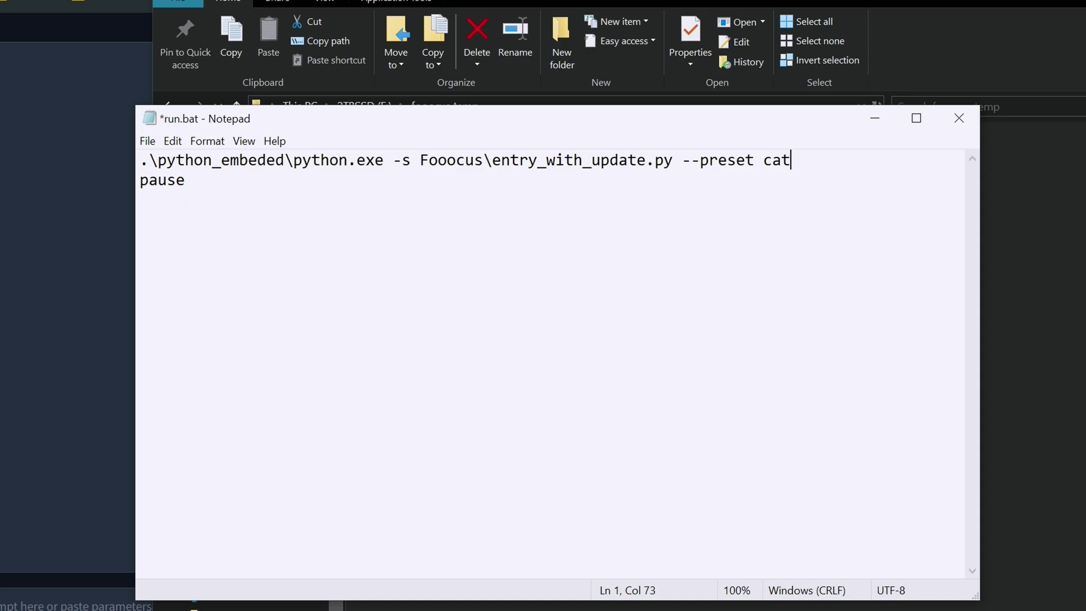
Start saving the edited script as a new file with Save As.
click(145, 142)
click(196, 235)
drag(418, 168, 562, 255)
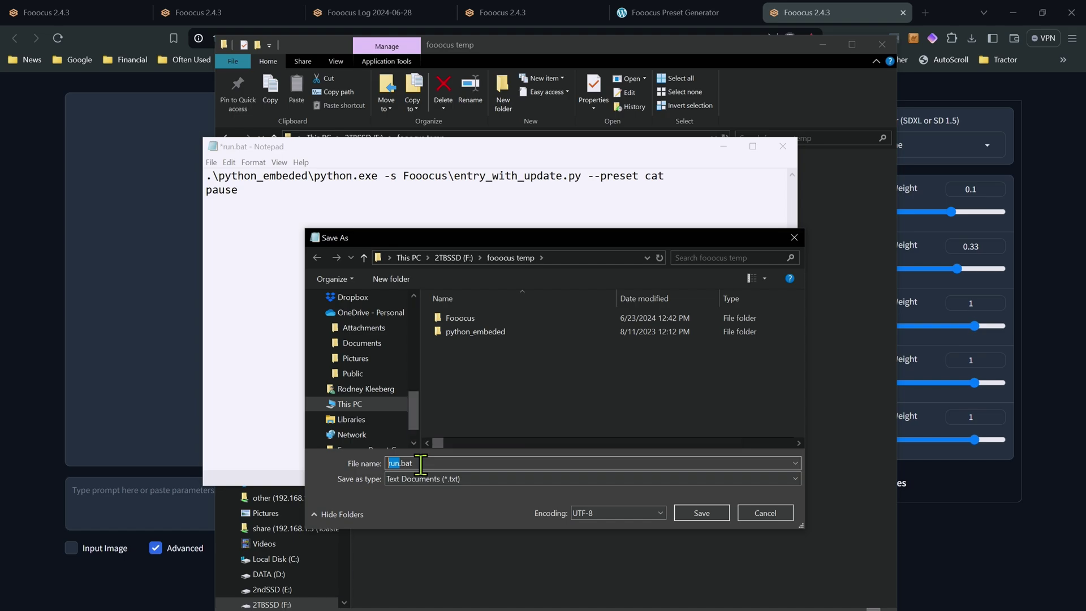
Save the script as cat.bat and close Notepad.
text(cat)
click(702, 513)
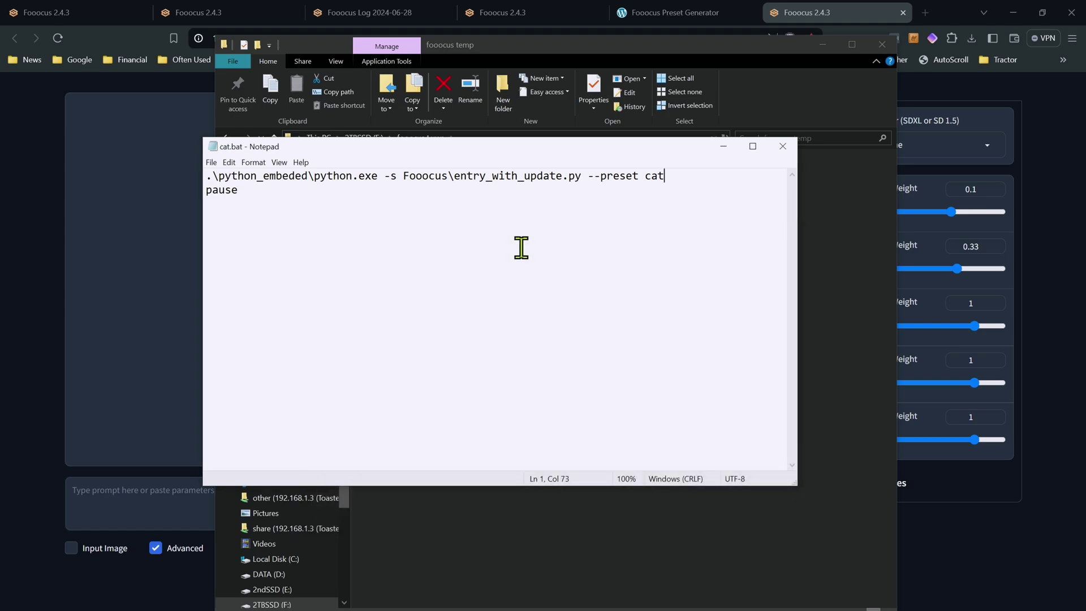
click(783, 147)
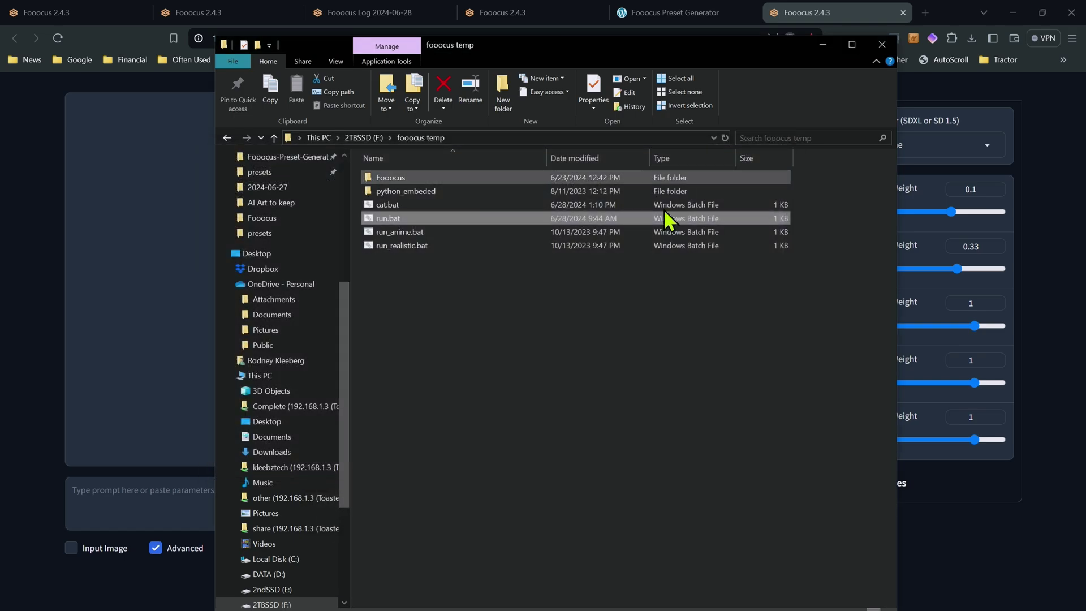
Open cat.bat for editing to confirm it ends in --preset cat, then close it.
right_click(419, 202)
click(457, 224)
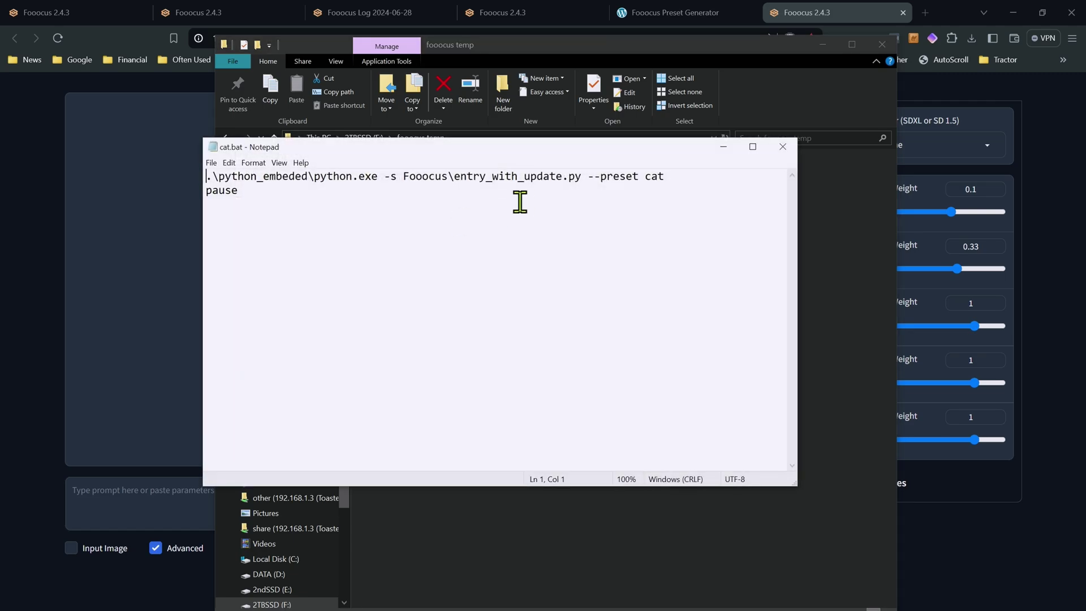
click(779, 149)
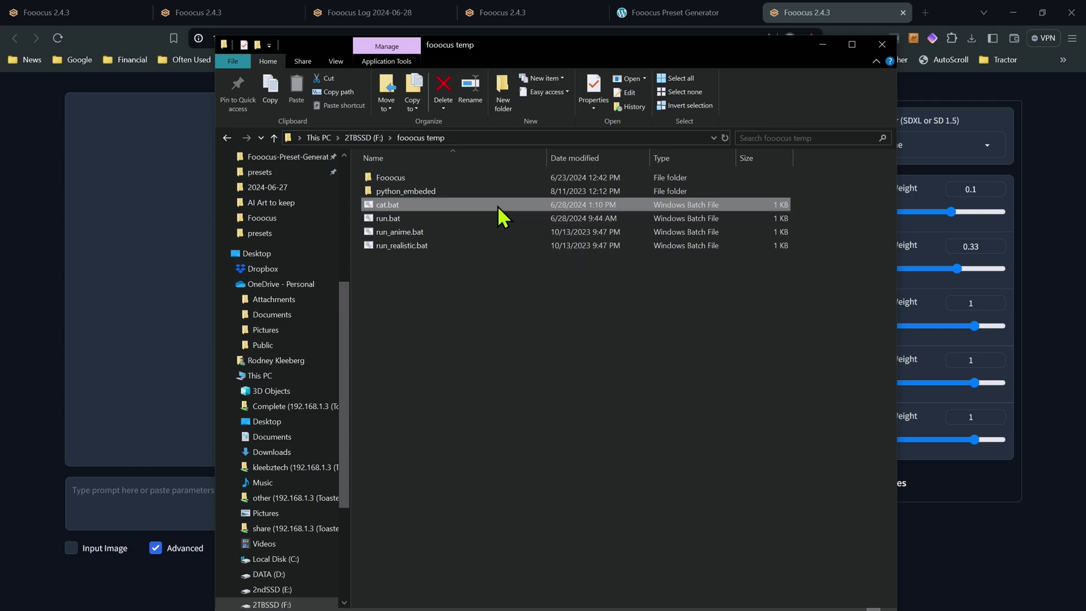
Highlight the console line confirming the cat.json preset was loaded.
click(822, 44)
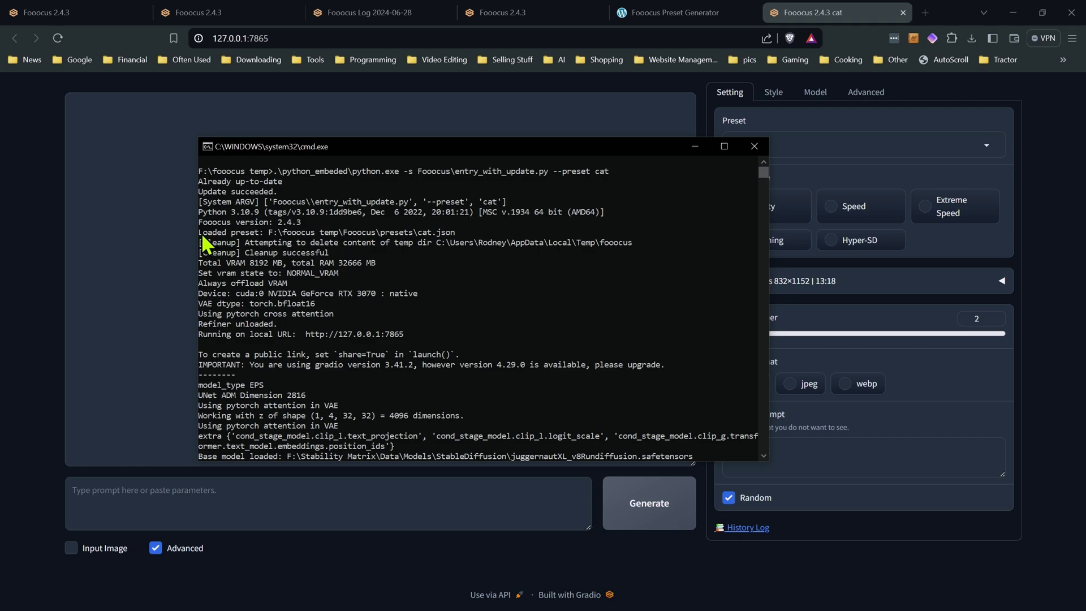
drag(202, 233, 408, 235)
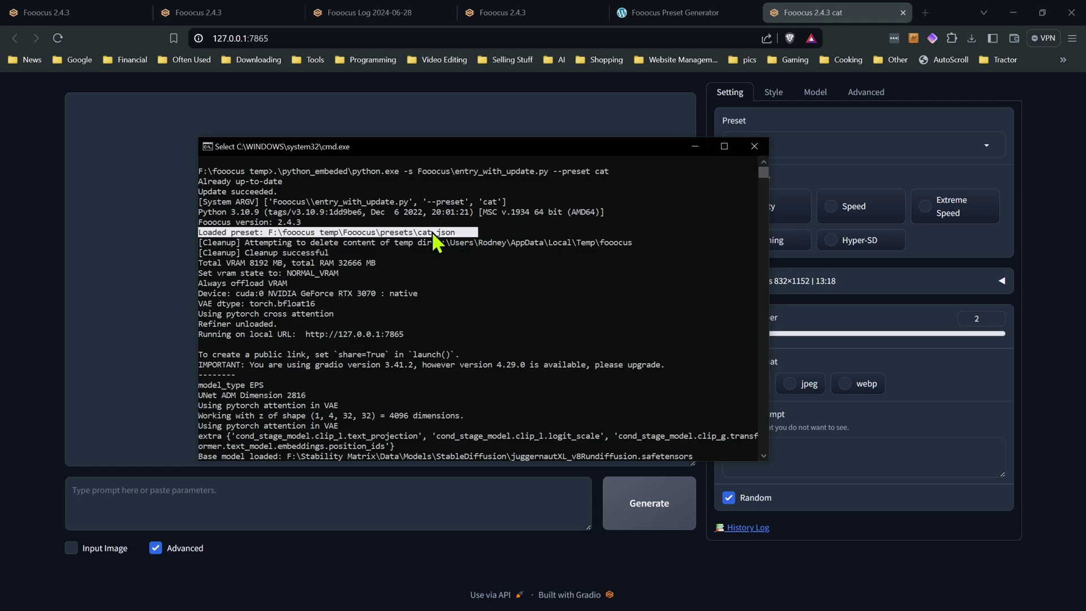
Review the cat preset's model, LoRA and style settings in Fooocus.
click(696, 146)
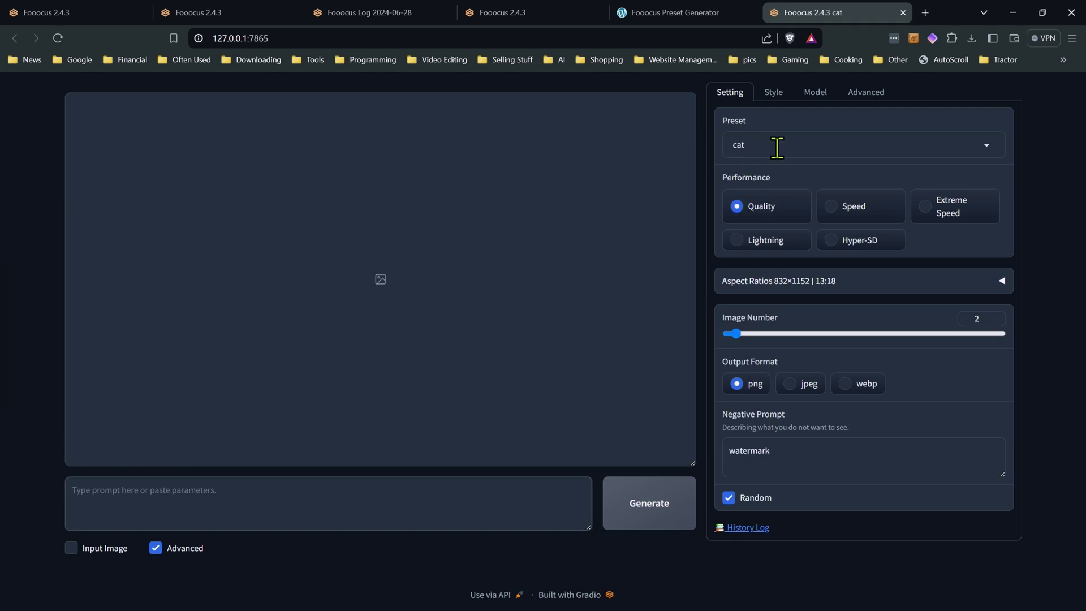
click(813, 94)
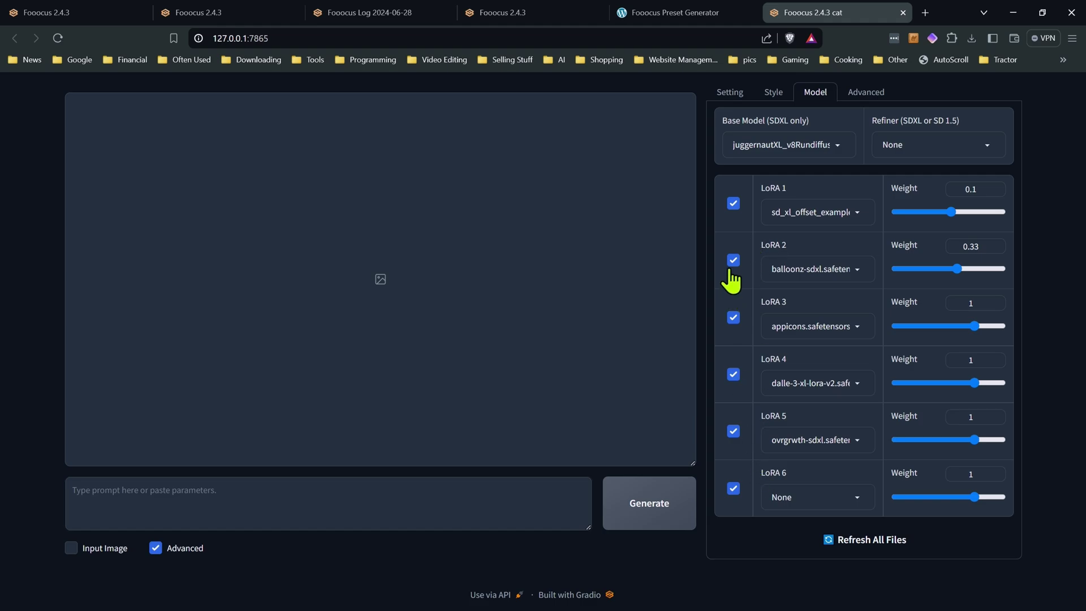
click(730, 92)
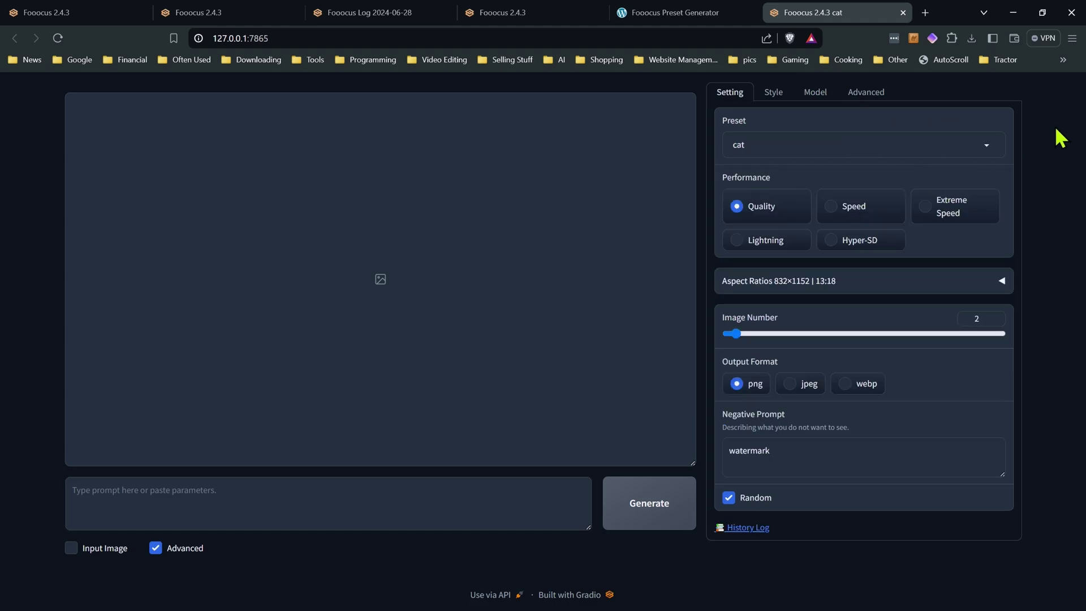
click(778, 93)
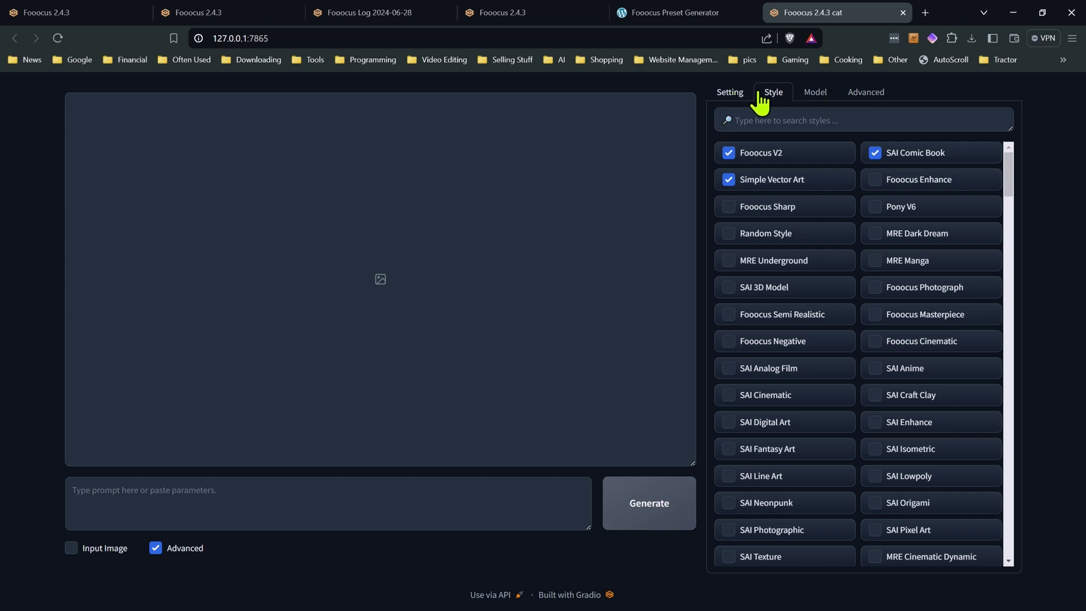
click(815, 93)
click(724, 93)
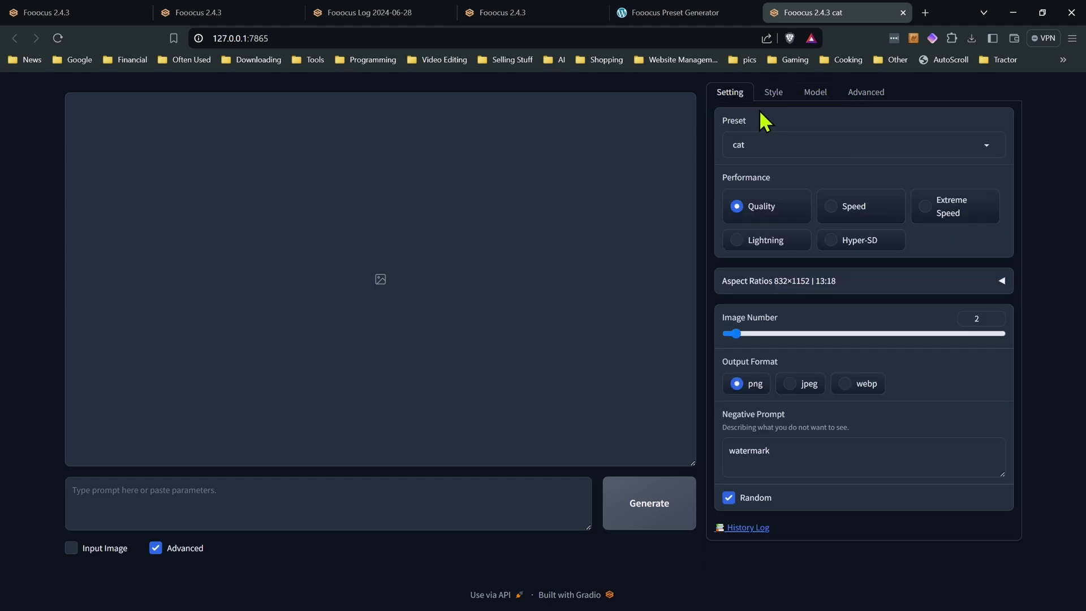
Switch the preset to test, then to playground_v2.5.
click(864, 152)
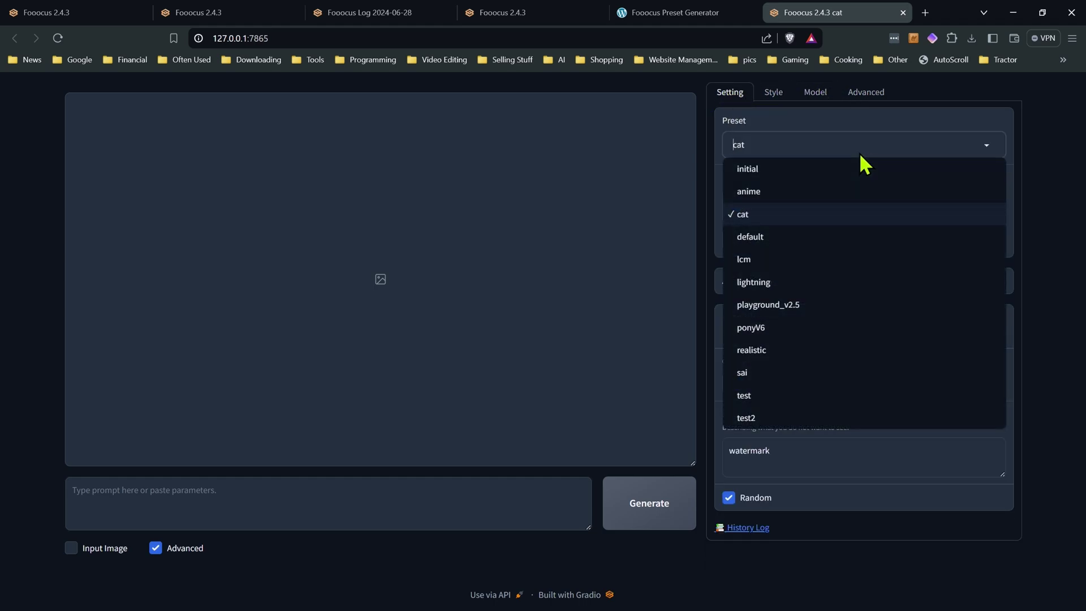
click(772, 397)
click(790, 143)
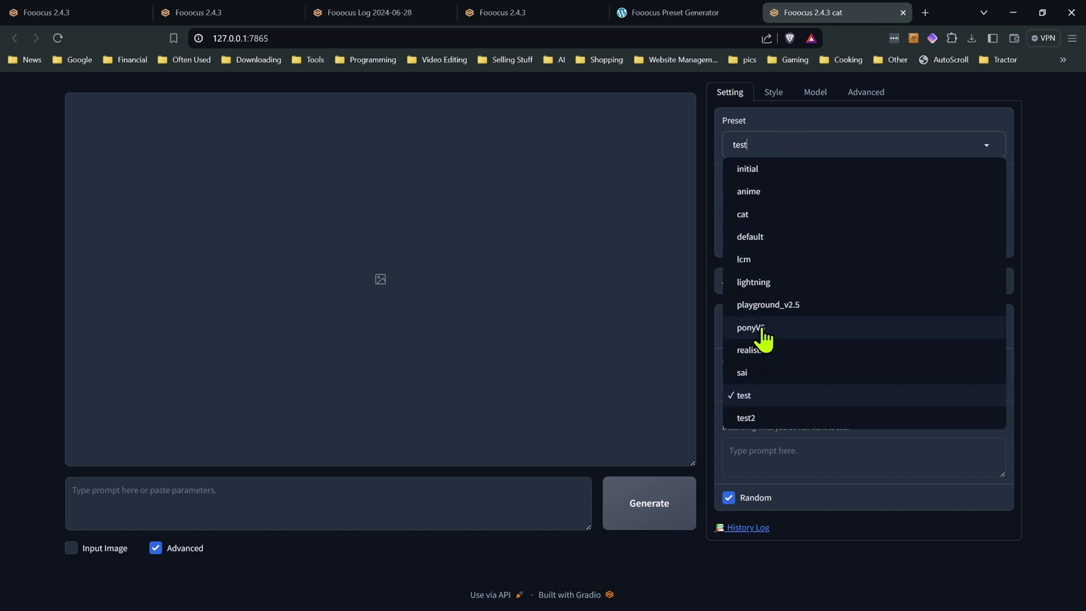
click(768, 305)
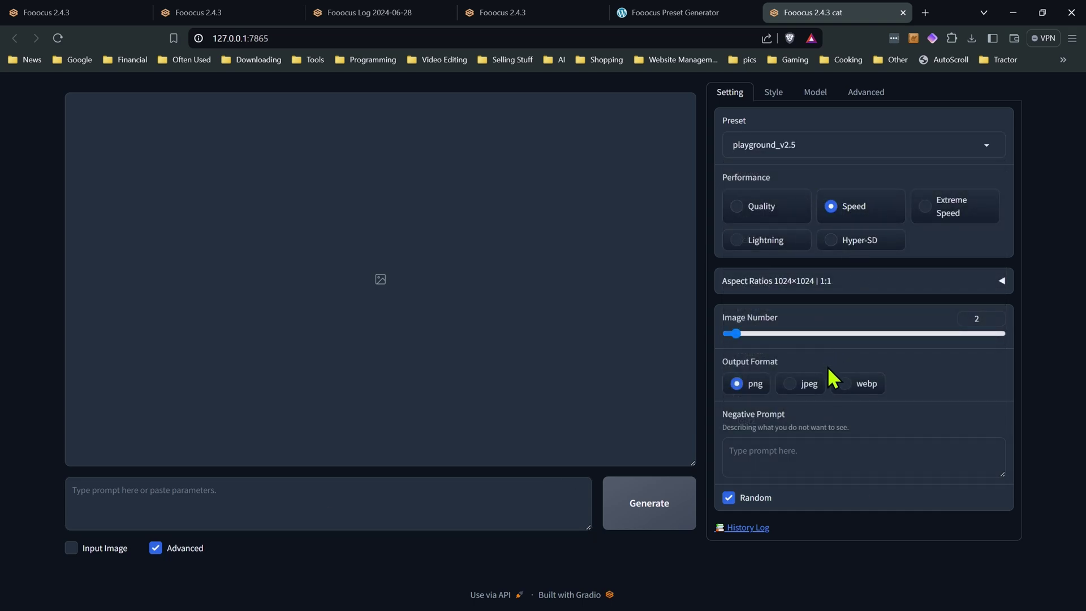